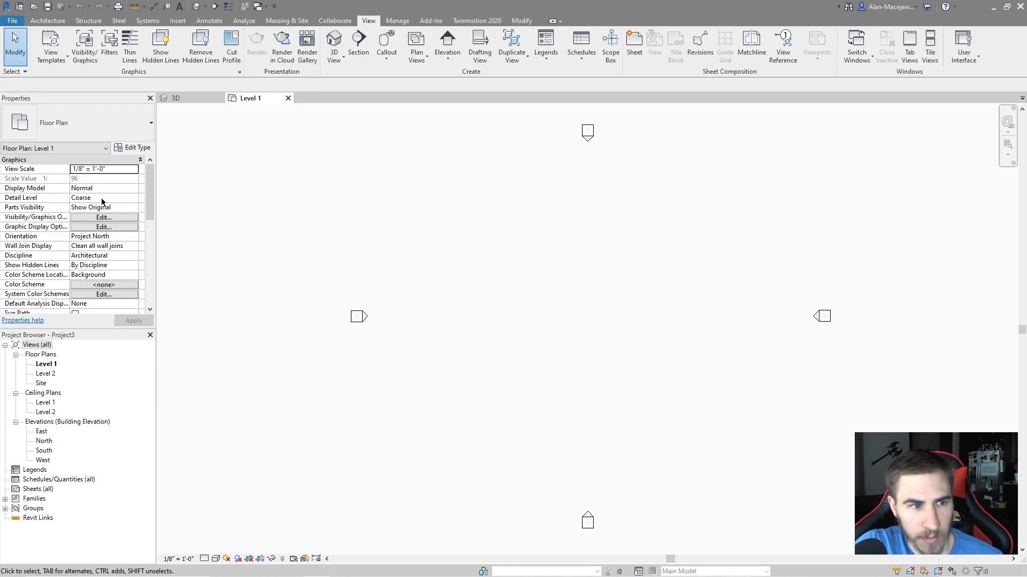
Review the Level 1 floor plan's view properties, from graphics through to the view template and phasing settings.
{"action": "scroll", "coordinate": [100, 204], "scroll_direction": "down", "scroll_amount": 2}
{"action": "scroll", "coordinate": [52, 234], "scroll_direction": "up", "scroll_amount": 2}
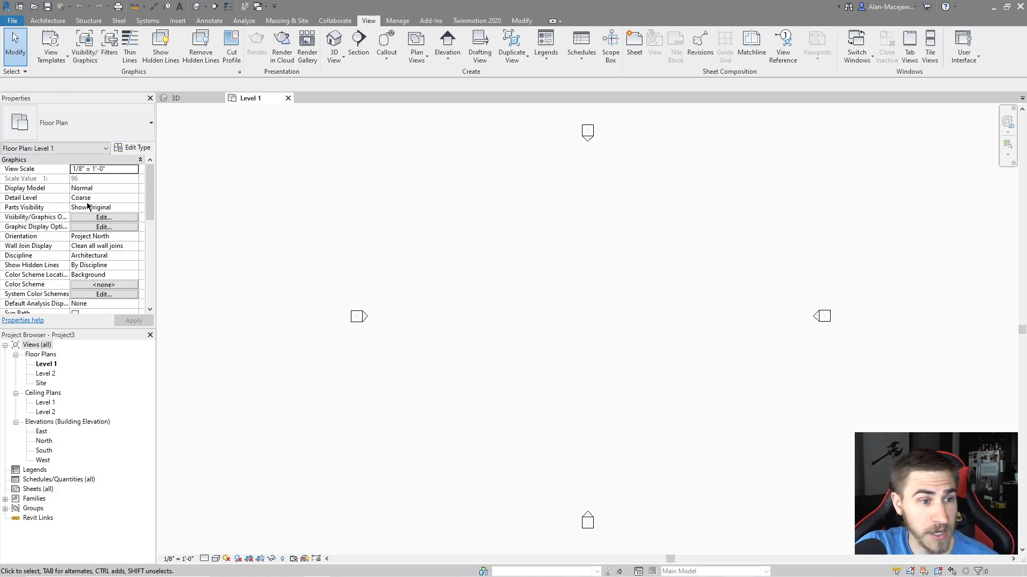
{"action": "scroll", "coordinate": [73, 203], "scroll_direction": "down", "scroll_amount": 5}
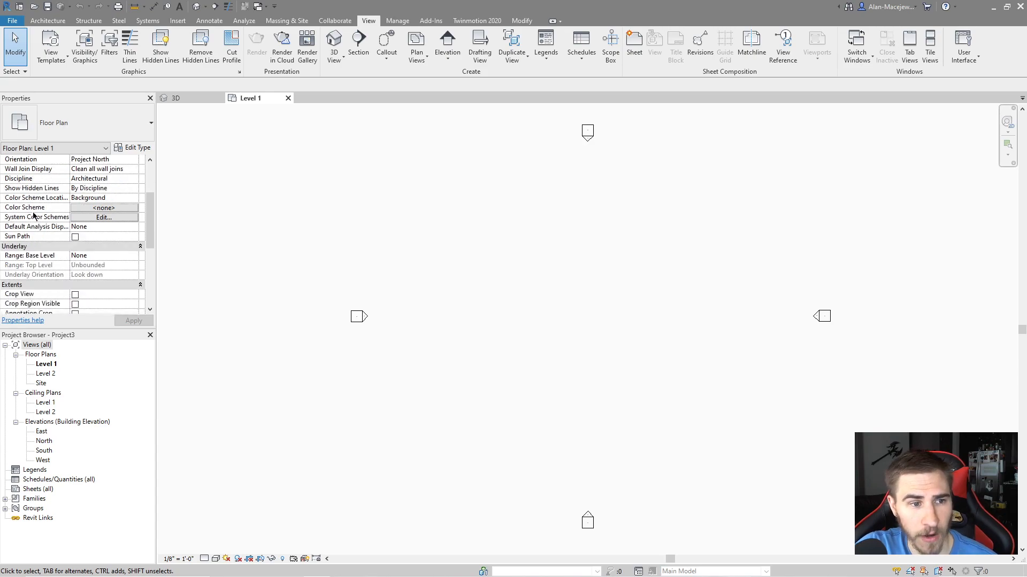
{"action": "scroll", "coordinate": [96, 230], "scroll_direction": "down", "scroll_amount": 2}
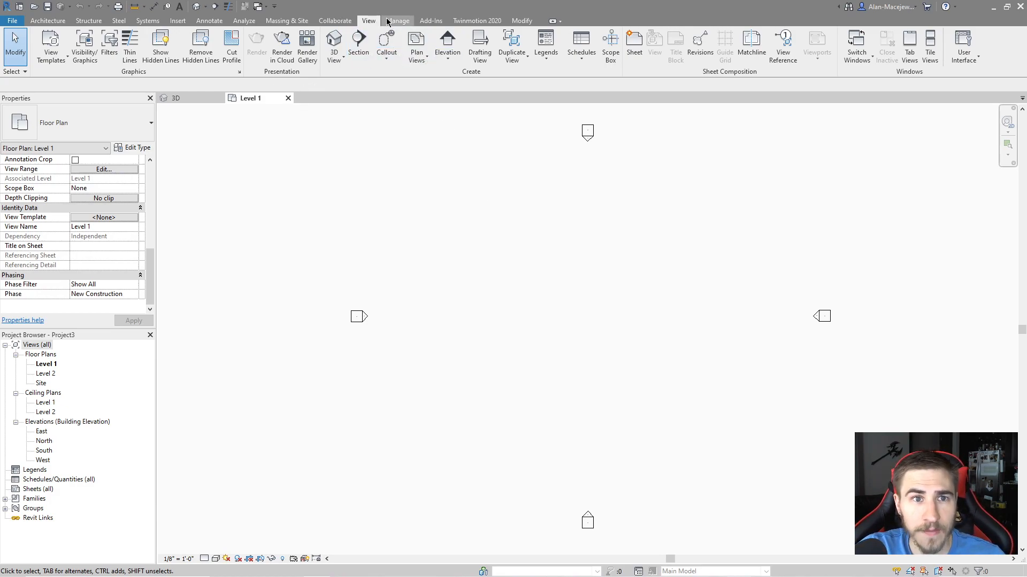
Open the view template manager and reposition its window over the drawing area.
{"action": "left_click", "coordinate": [60, 62]}
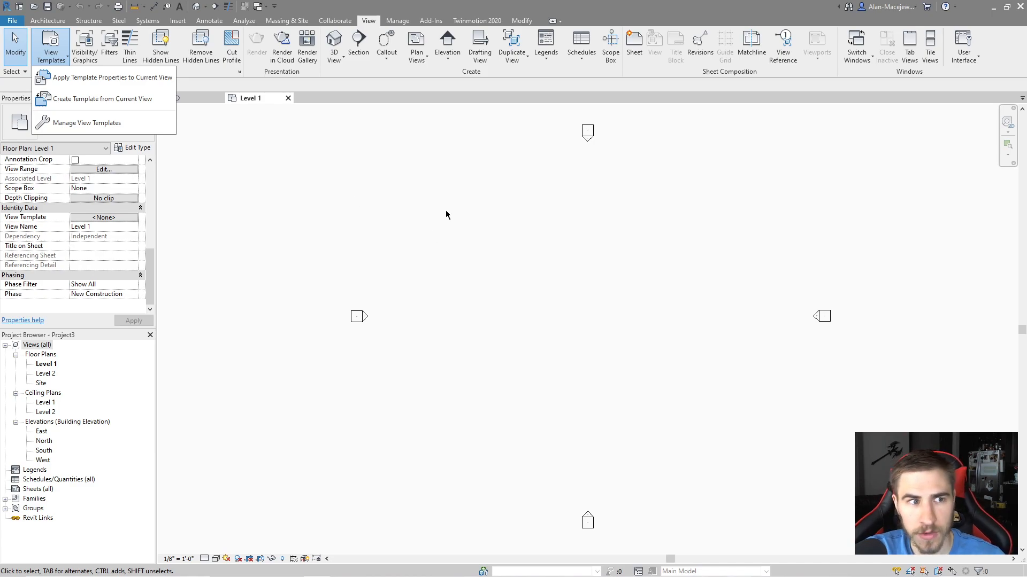
{"action": "left_click", "coordinate": [127, 129]}
{"action": "left_click_drag", "start_coordinate": [663, 271], "coordinate": [423, 130]}
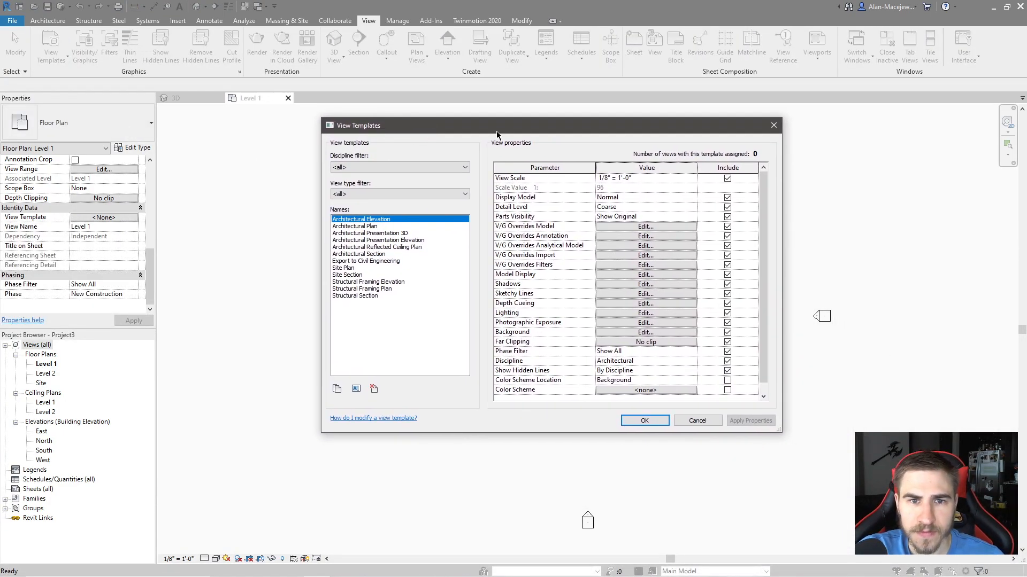
{"action": "left_click_drag", "start_coordinate": [496, 131], "coordinate": [473, 121]}
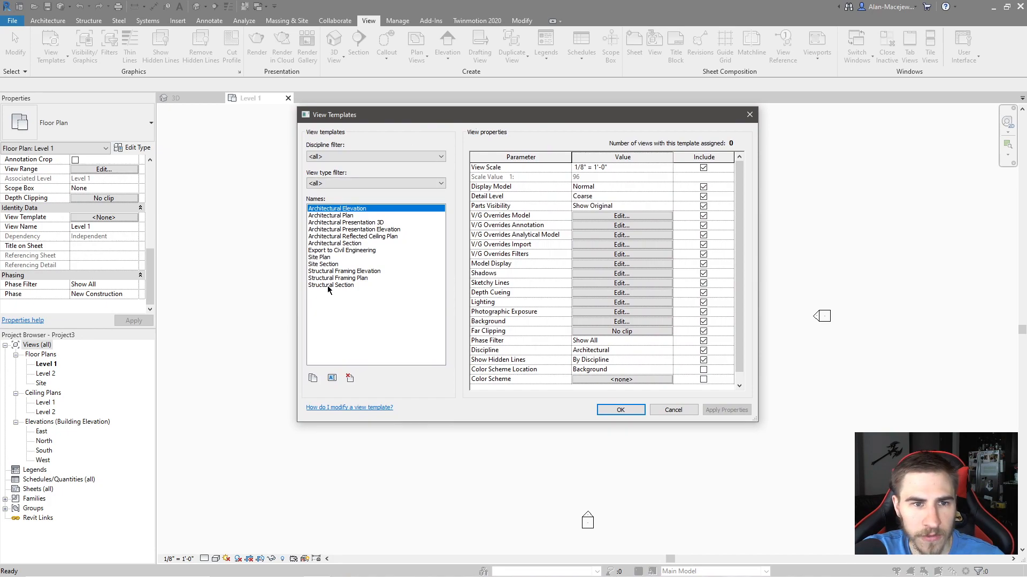
Examine which discipline and view type filters are available for the view template list.
{"action": "left_click", "coordinate": [324, 156]}
{"action": "left_click", "coordinate": [378, 158]}
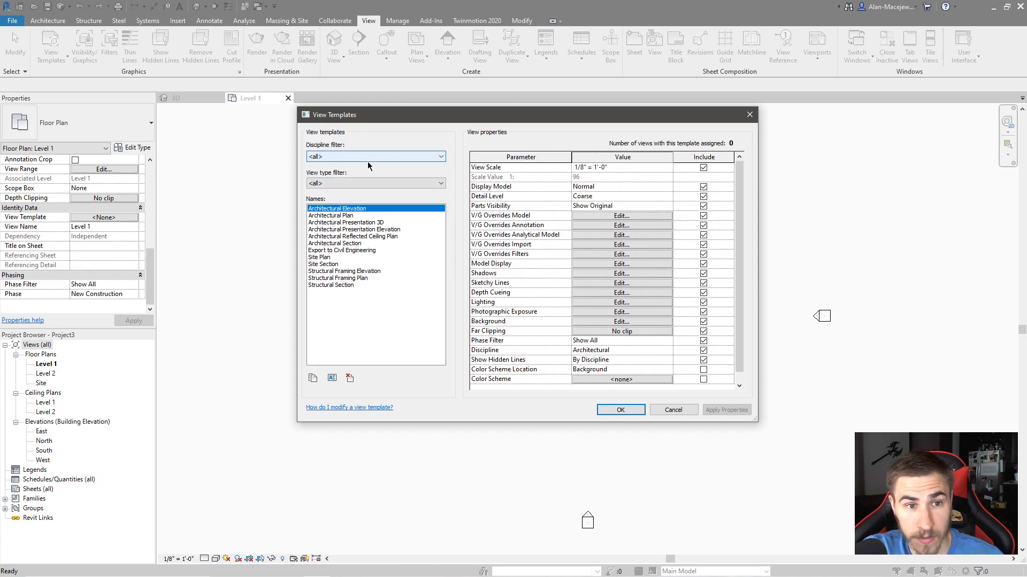
{"action": "left_click", "coordinate": [357, 184]}
{"action": "left_click", "coordinate": [357, 184]}
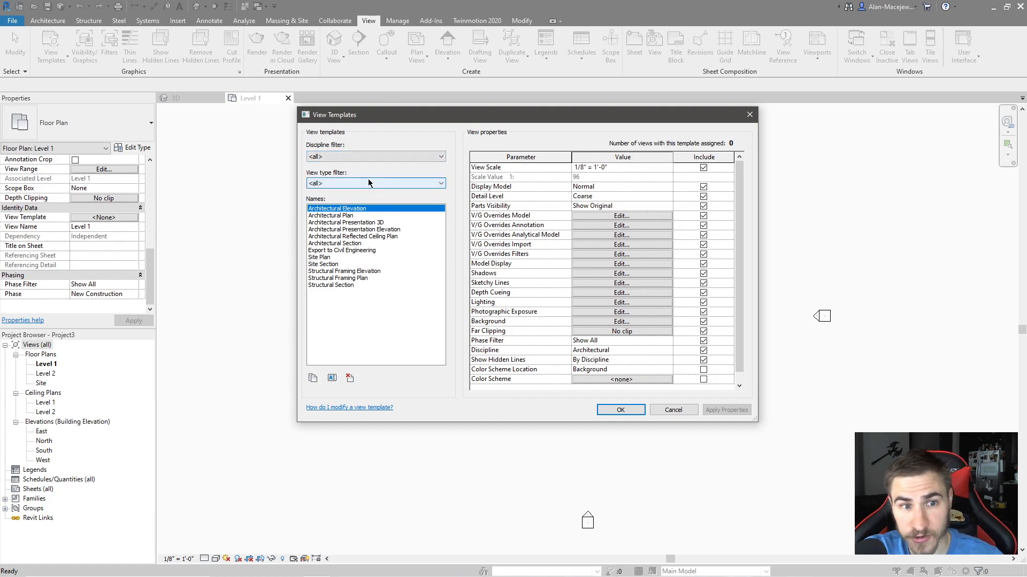
{"action": "left_click", "coordinate": [342, 156]}
{"action": "left_click", "coordinate": [342, 155]}
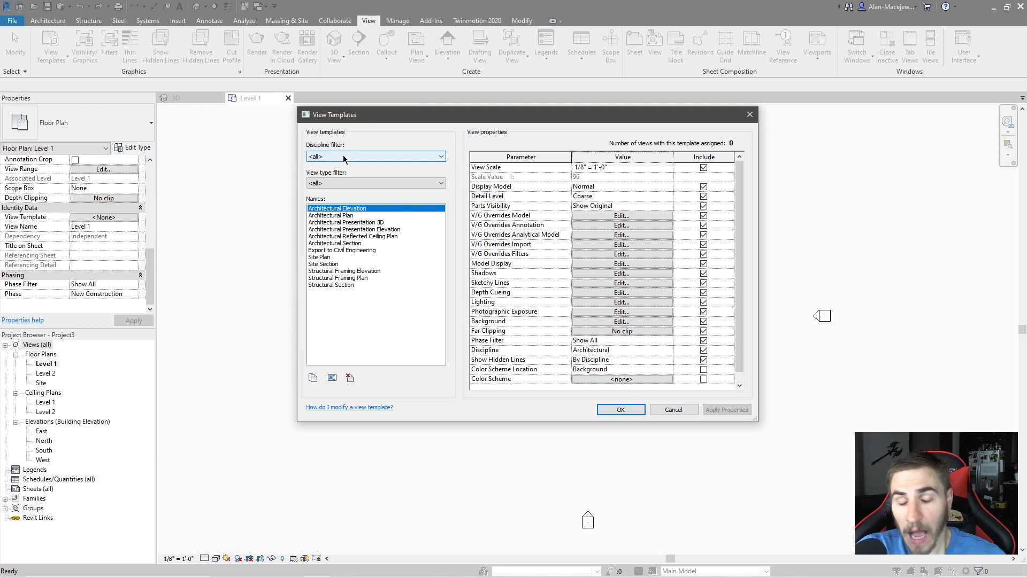
{"action": "left_click", "coordinate": [342, 154]}
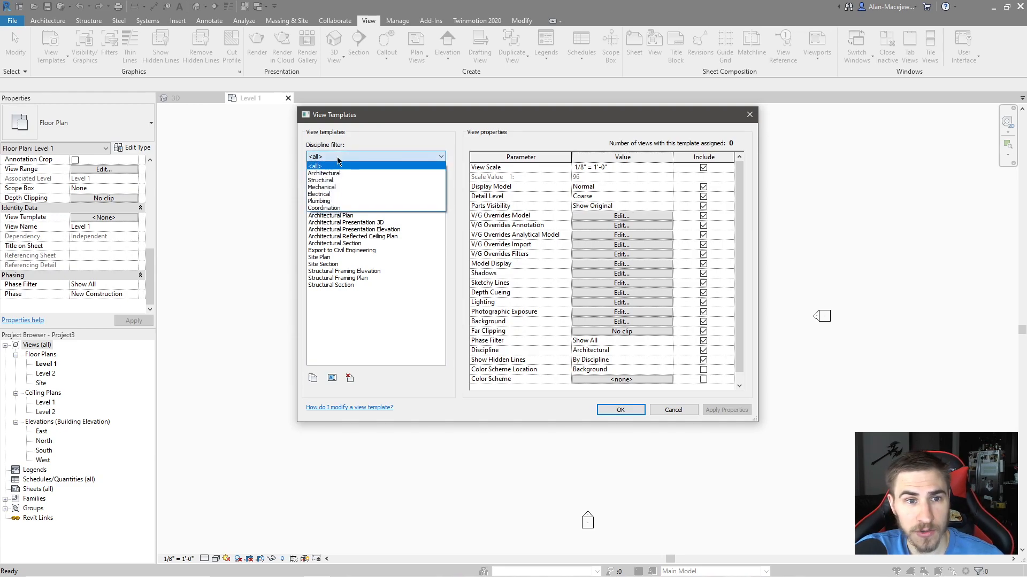
{"action": "left_click", "coordinate": [353, 147]}
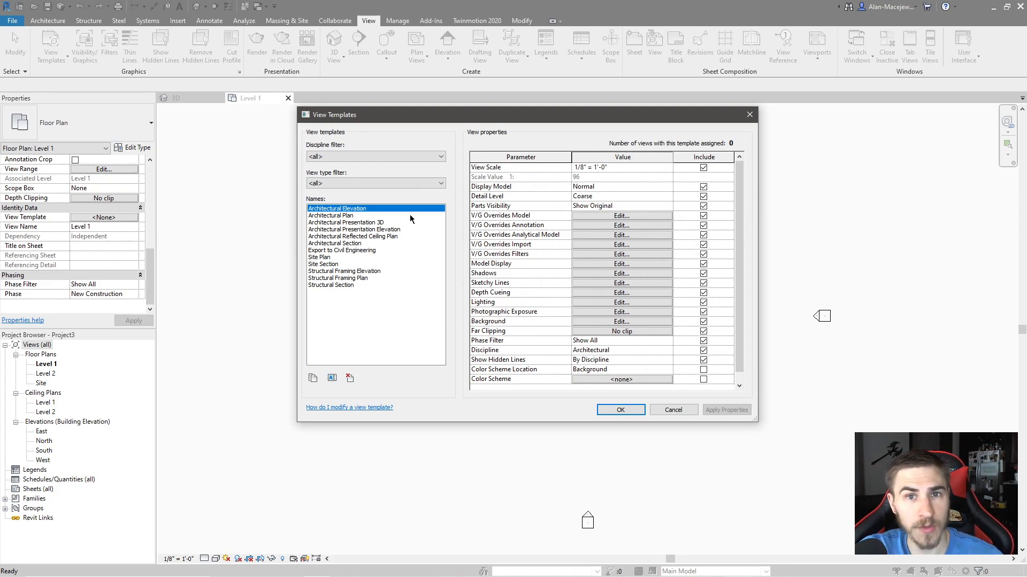
Filter the view templates by Architectural and by Structural discipline, and reset the discipline filter to all.
{"action": "left_click", "coordinate": [339, 154]}
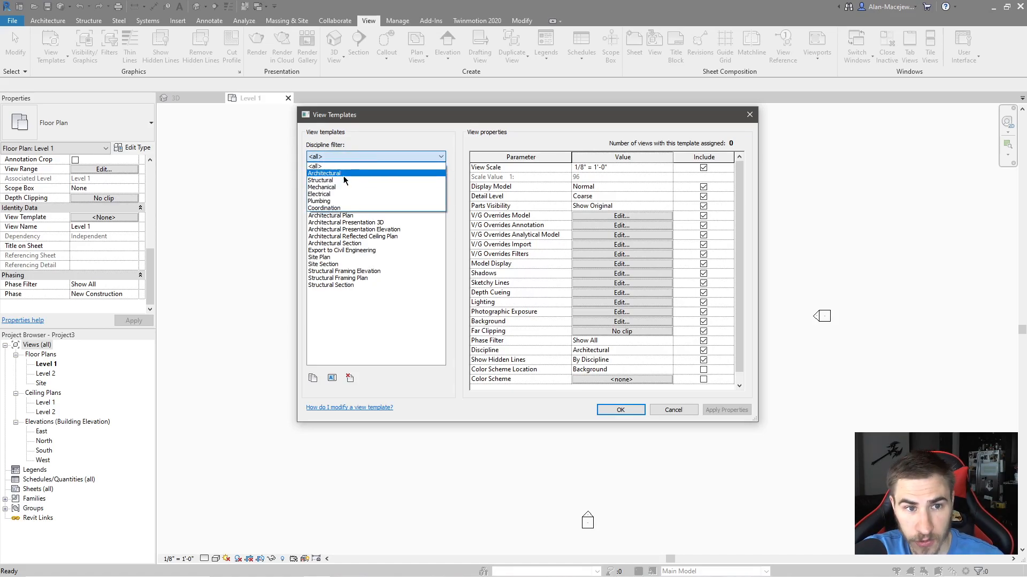
{"action": "left_click", "coordinate": [337, 174]}
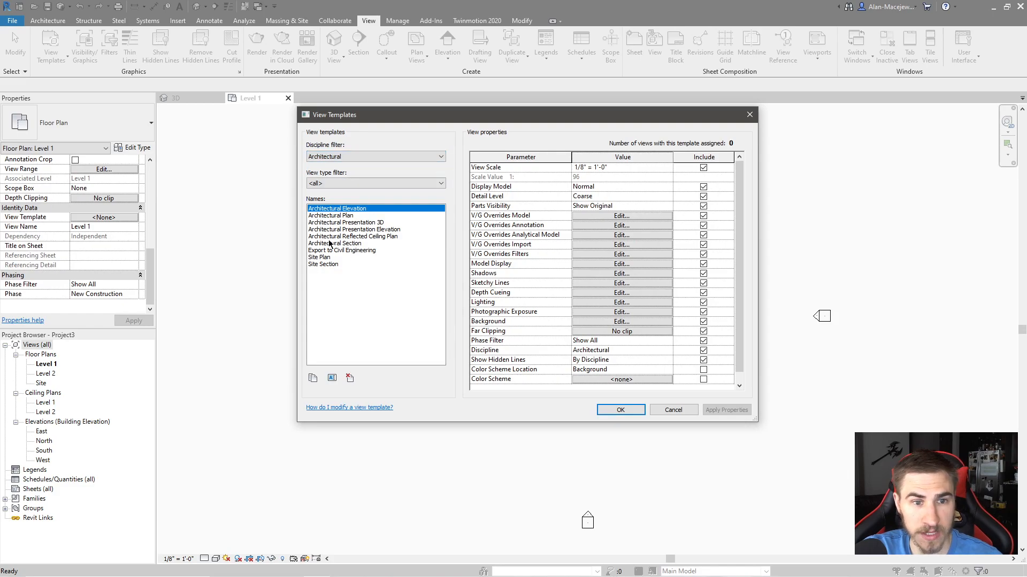
{"action": "left_click", "coordinate": [350, 157]}
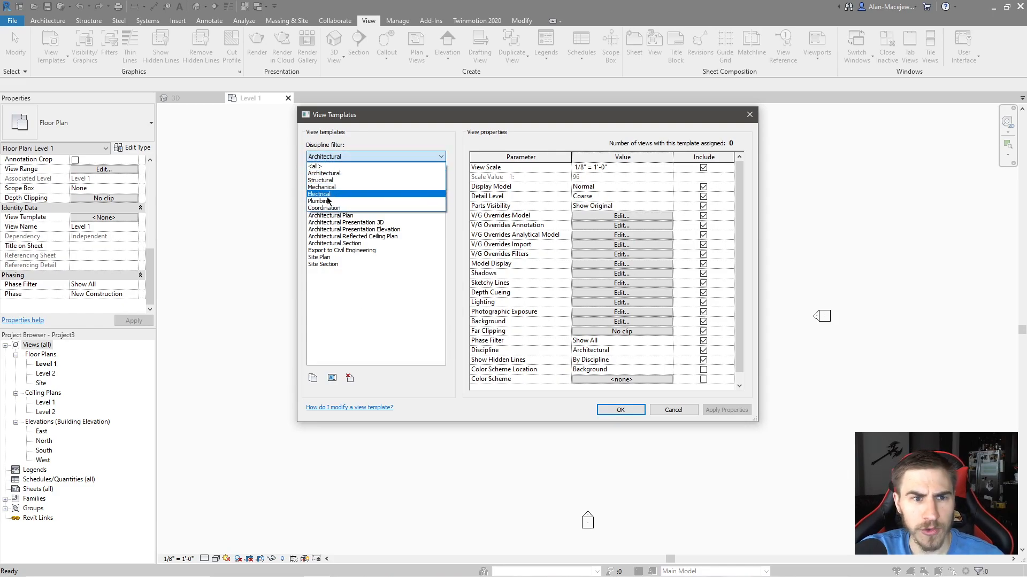
{"action": "left_click", "coordinate": [327, 179]}
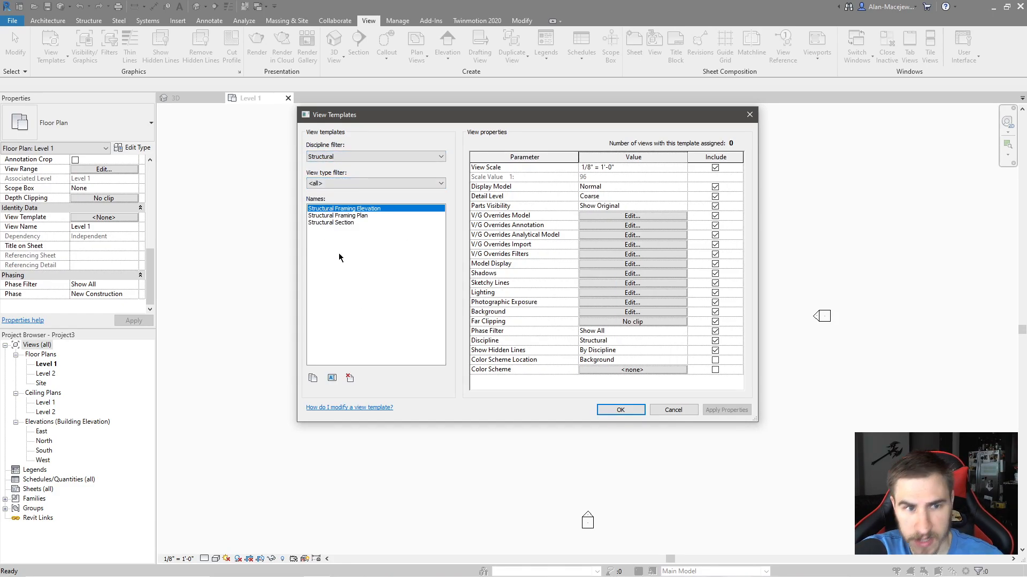
{"action": "left_click", "coordinate": [337, 156]}
{"action": "left_click", "coordinate": [346, 168]}
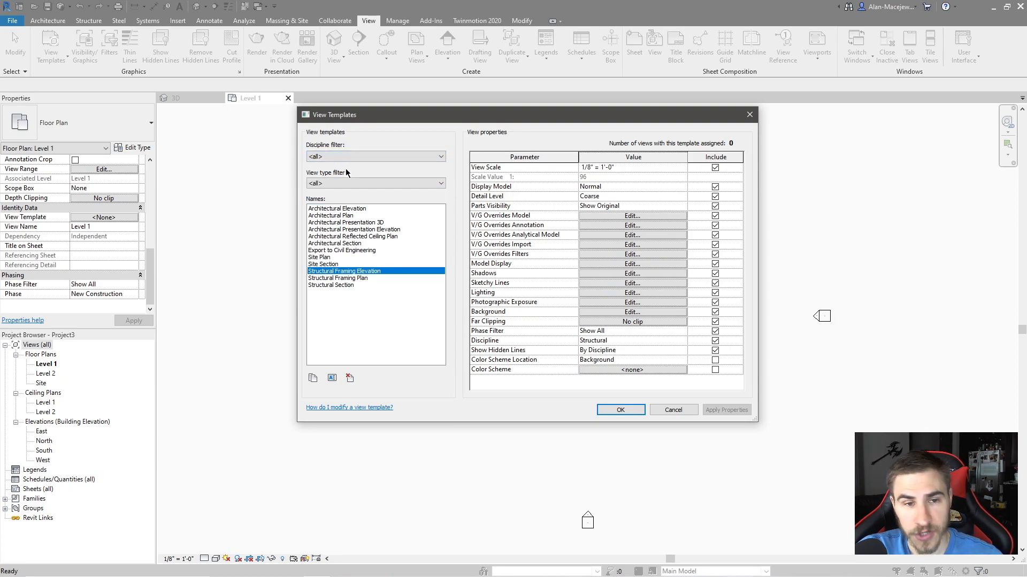
Check the discipline choices once more and examine the view type categories, leaving both filters at all.
{"action": "left_click", "coordinate": [325, 157]}
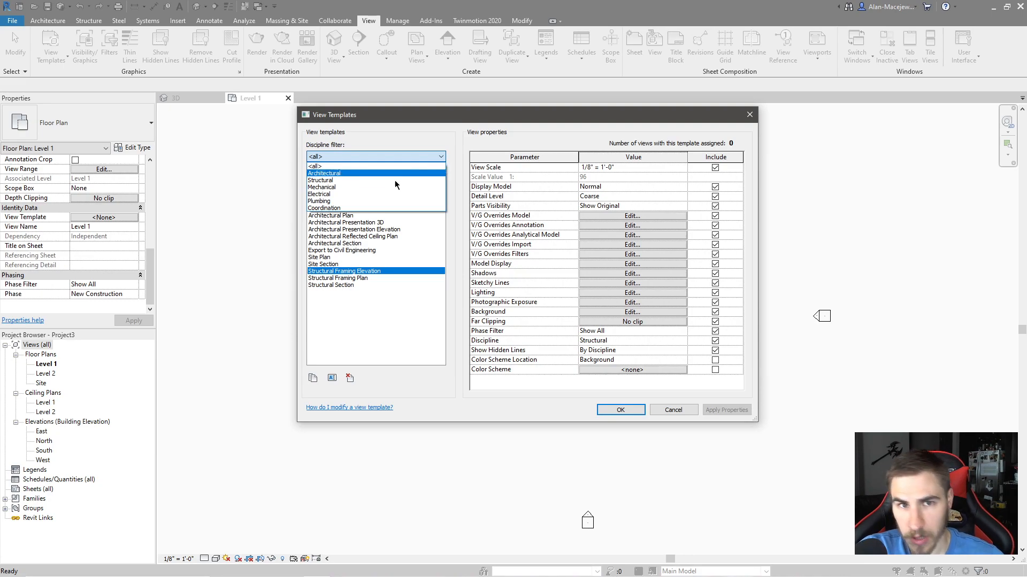
{"action": "left_click", "coordinate": [401, 143]}
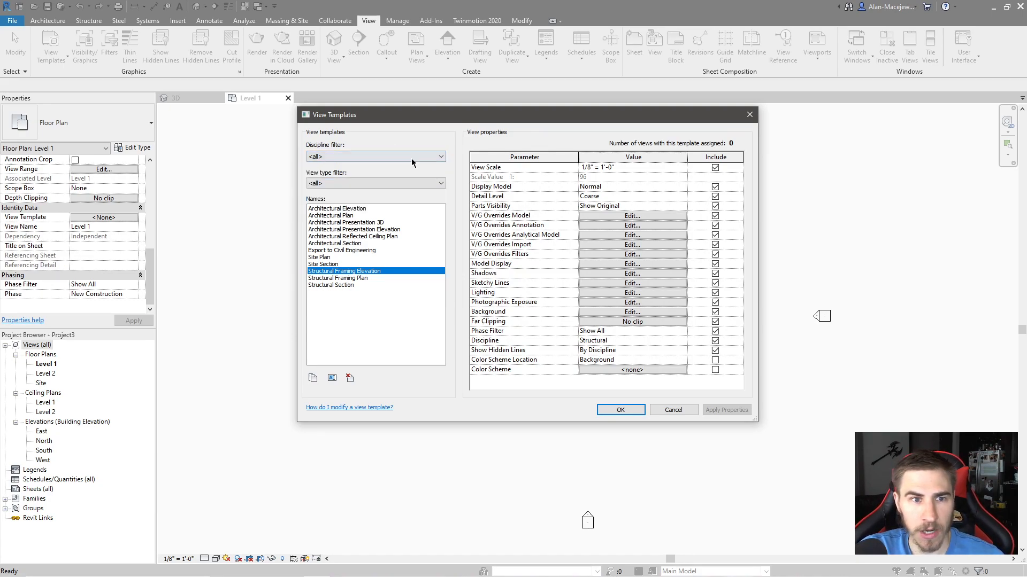
{"action": "left_click", "coordinate": [329, 183]}
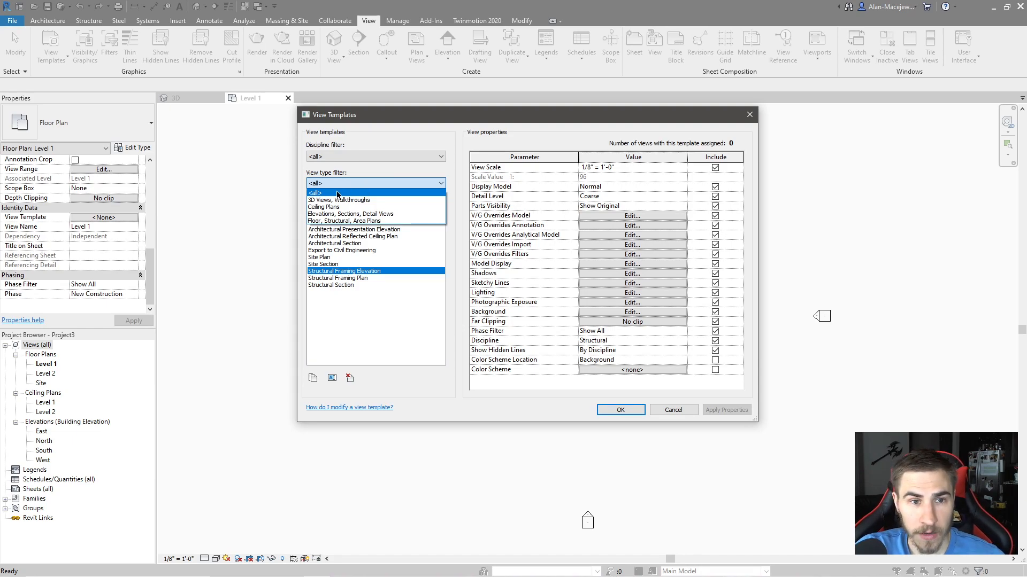
{"action": "left_click", "coordinate": [357, 316]}
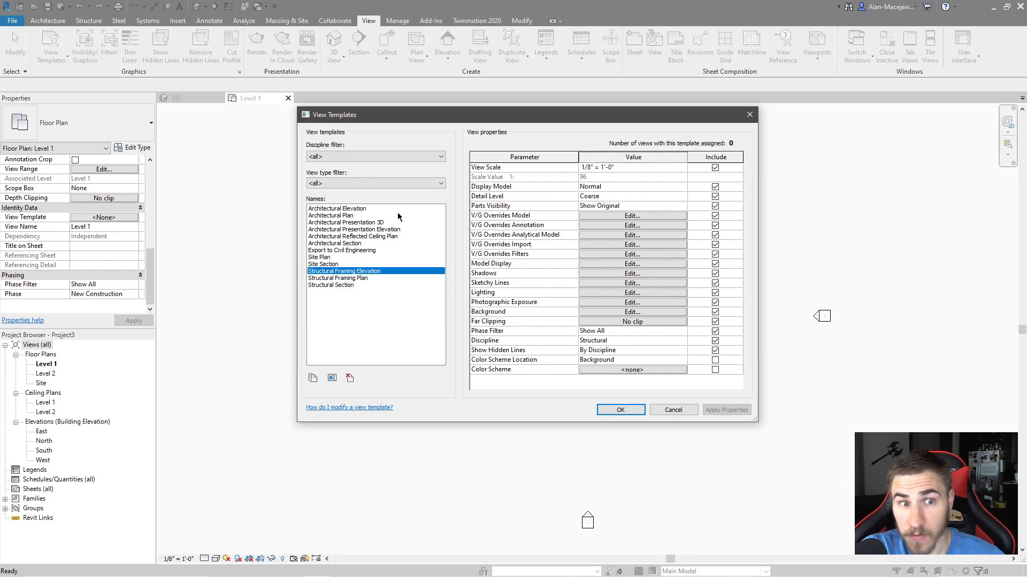
{"action": "left_click", "coordinate": [350, 183]}
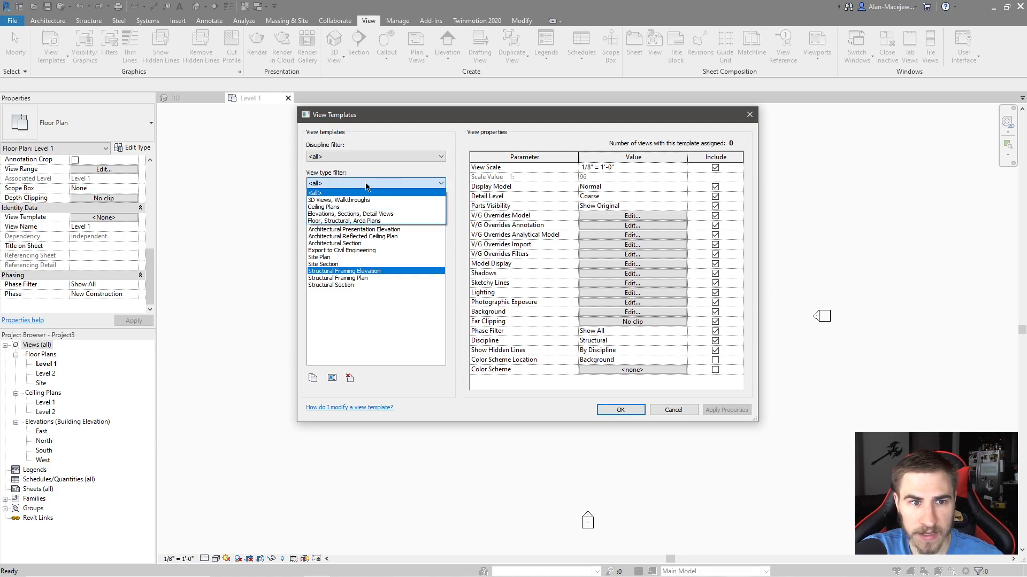
{"action": "left_click", "coordinate": [366, 183]}
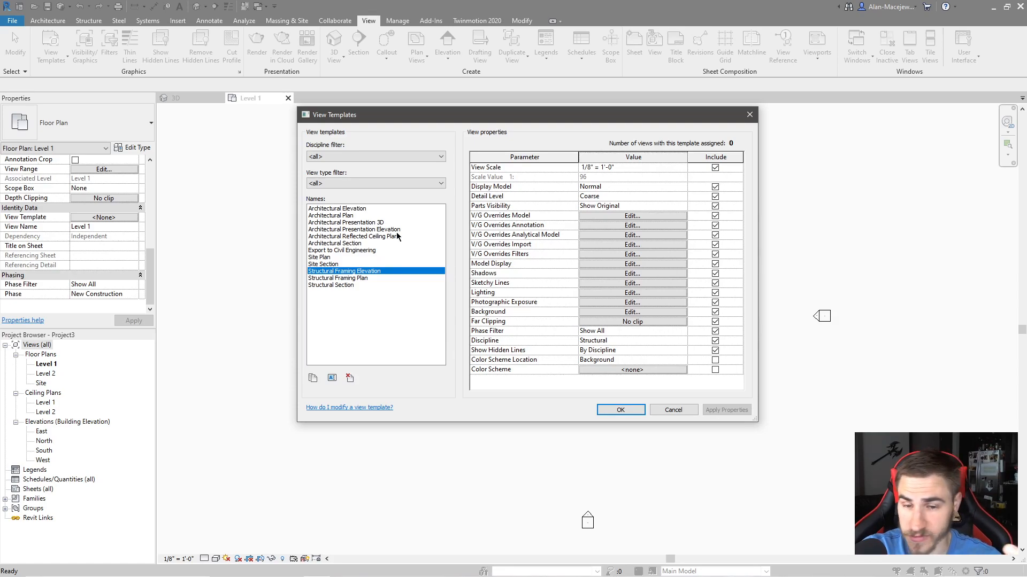
{"action": "left_click", "coordinate": [328, 183]}
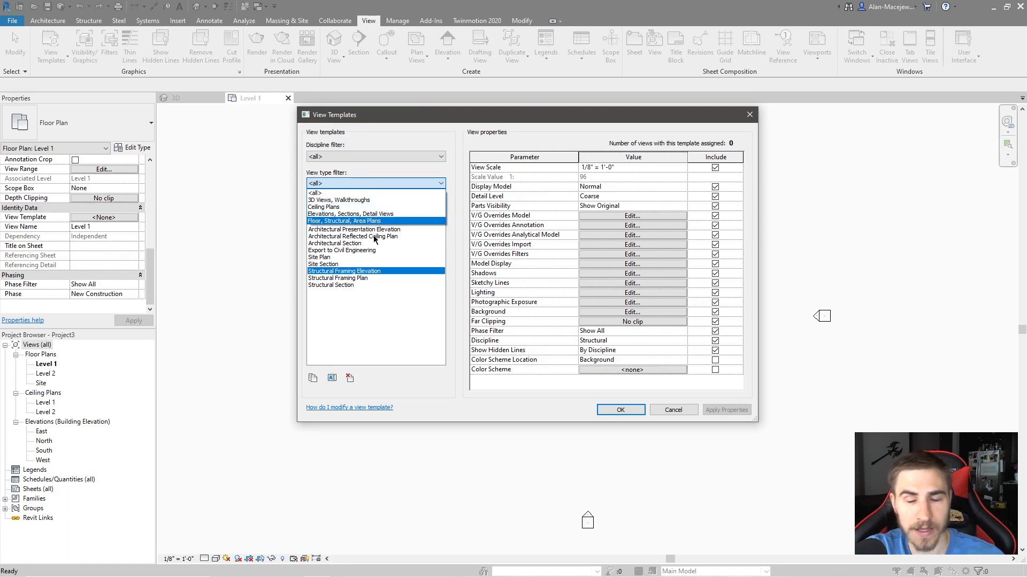
{"action": "left_click", "coordinate": [344, 337]}
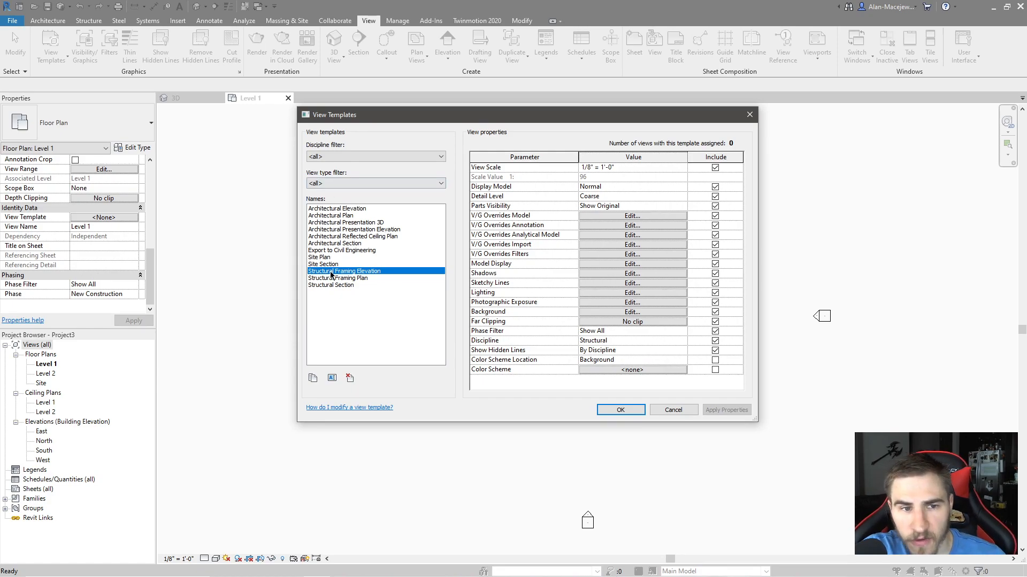
Compare the view properties of the Architectural Elevation, Architectural Plan and Architectural Presentation Elevation templates.
{"action": "left_click", "coordinate": [322, 209]}
{"action": "left_click", "coordinate": [355, 216]}
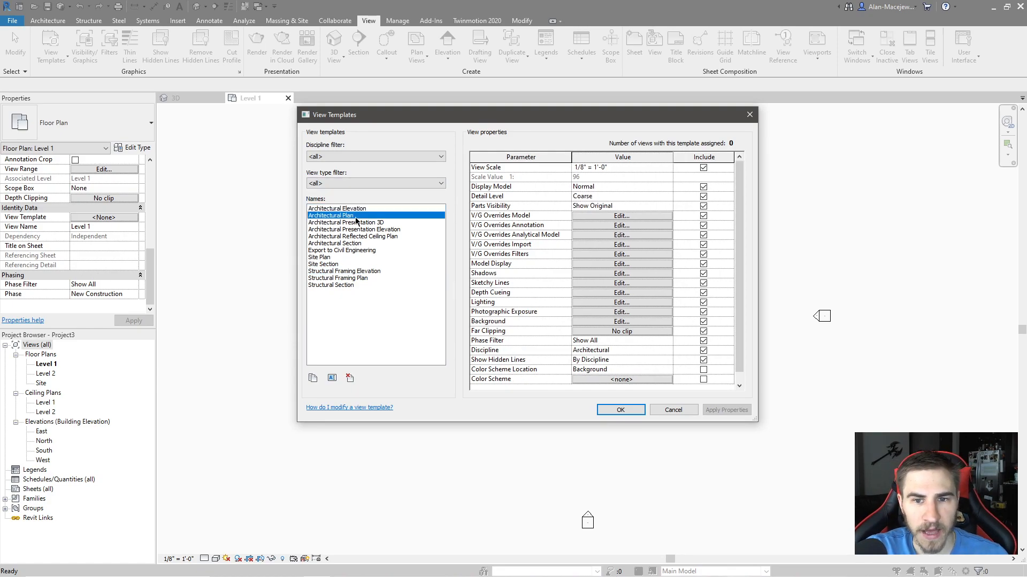
{"action": "left_click", "coordinate": [356, 230]}
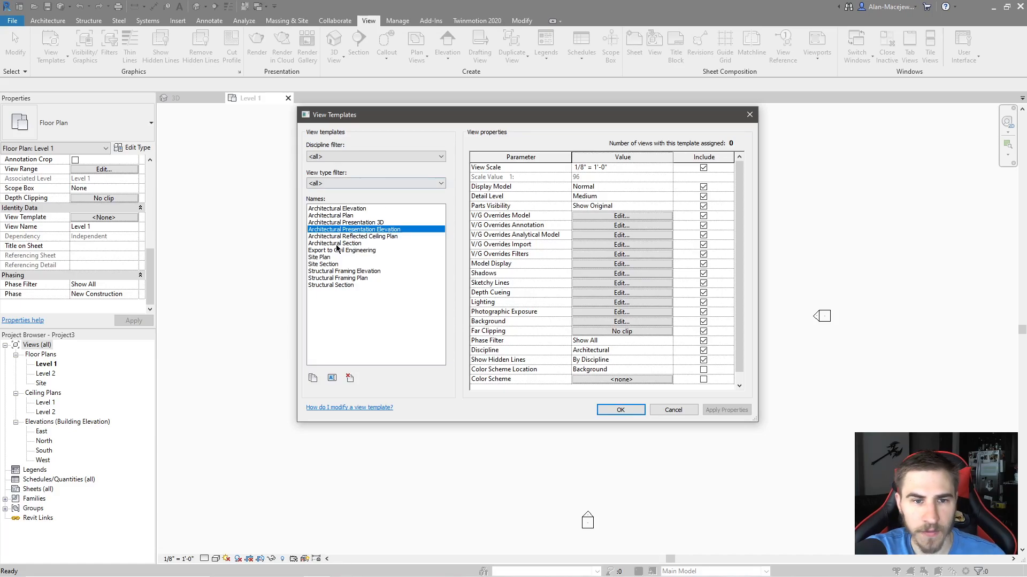
{"action": "left_click", "coordinate": [347, 209]}
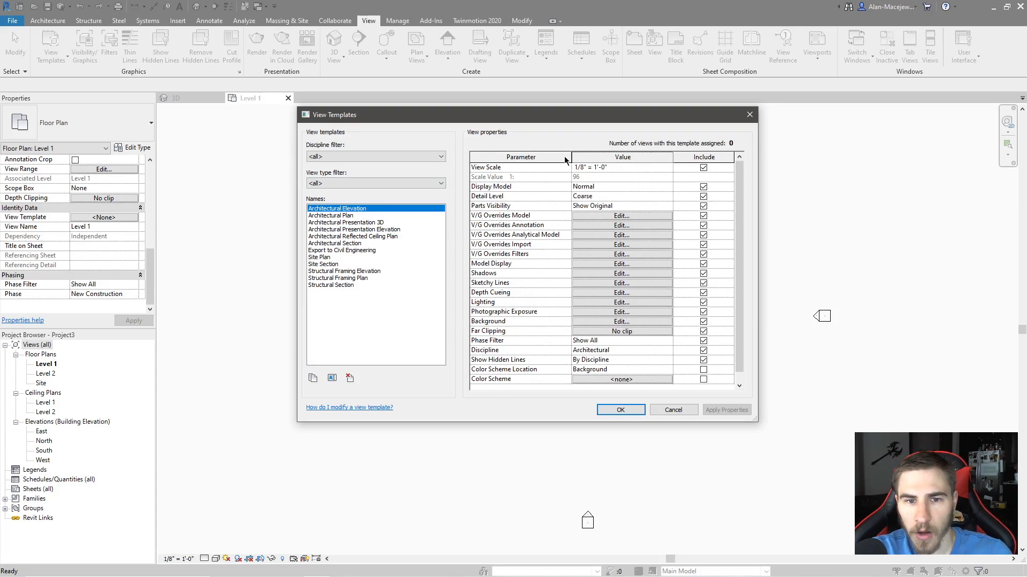
{"action": "left_click", "coordinate": [361, 216]}
{"action": "scroll", "coordinate": [703, 243], "scroll_direction": "down", "scroll_amount": 1}
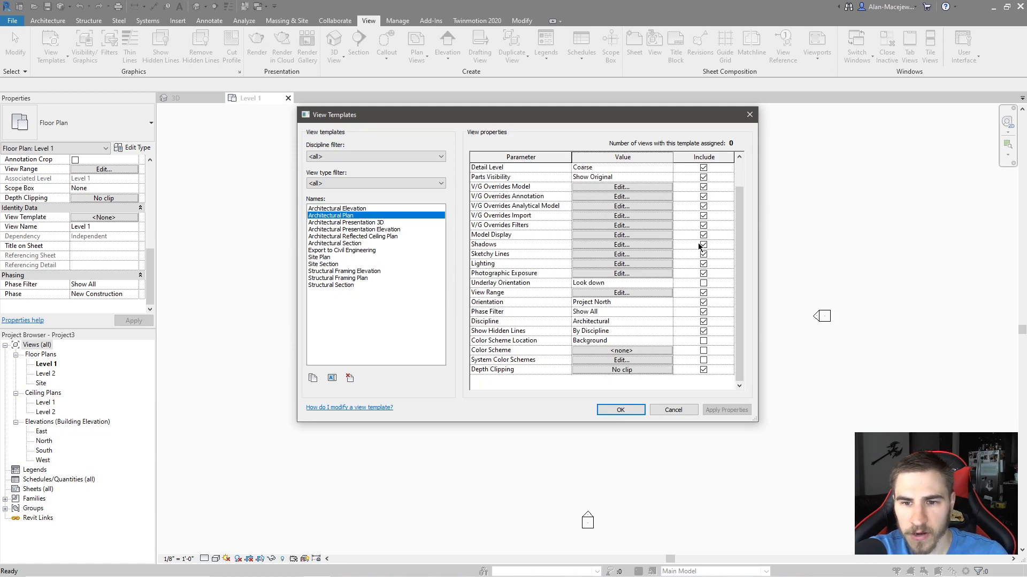
{"action": "scroll", "coordinate": [646, 283], "scroll_direction": "up", "scroll_amount": 1}
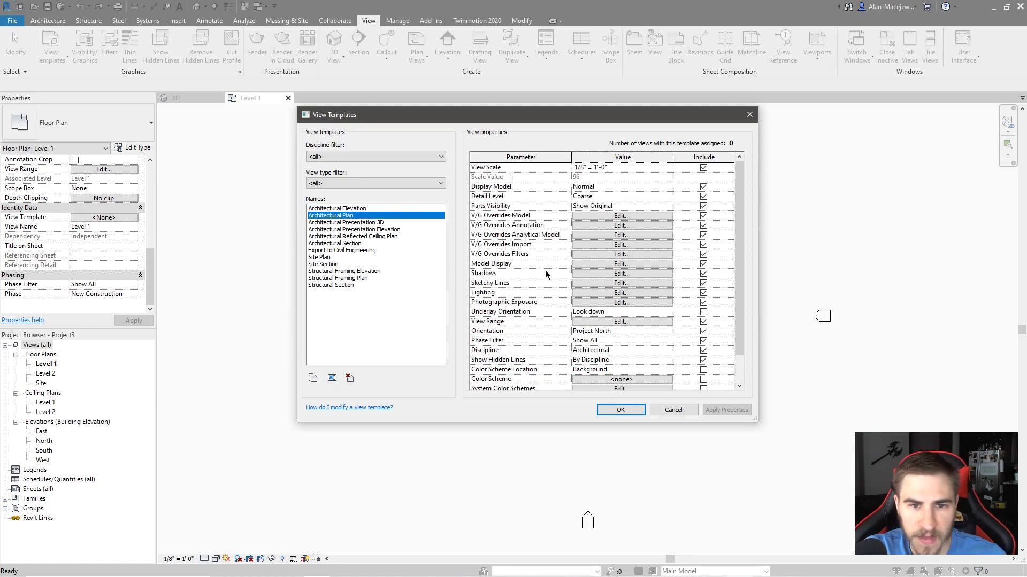
Compare the parameters of the Architectural Elevation, Architectural Presentation 3D, Site Plan and Architectural Reflected Ceiling Plan templates.
{"action": "left_click", "coordinate": [339, 209]}
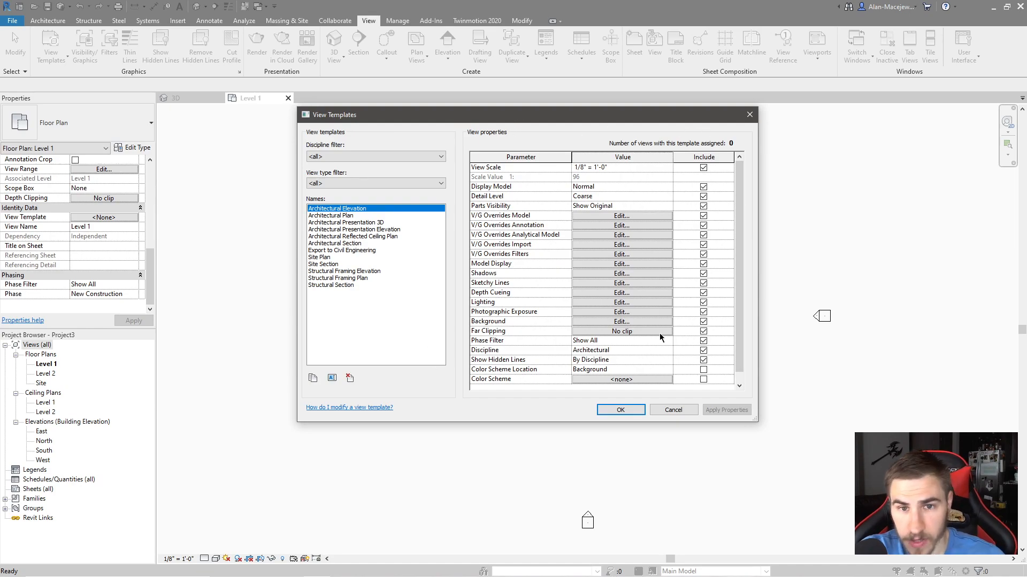
{"action": "left_click", "coordinate": [336, 222]}
{"action": "left_click", "coordinate": [330, 257]}
{"action": "left_click", "coordinate": [330, 236]}
{"action": "left_click", "coordinate": [329, 208]}
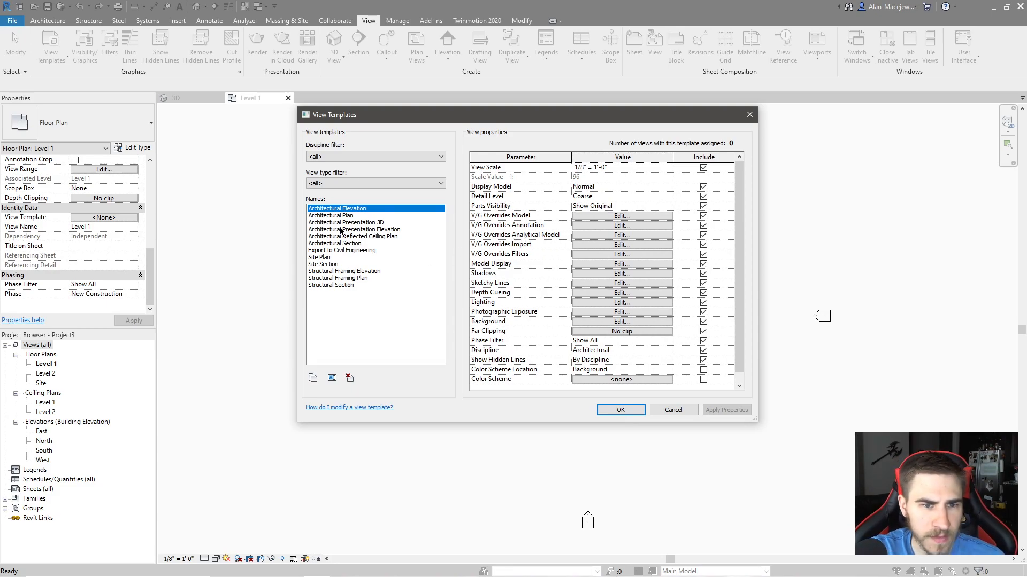
Inspect the Architectural Plan template's full parameter list, and compare it with the Architectural Presentation 3D and Architectural Presentation Elevation templates.
{"action": "left_click", "coordinate": [308, 216]}
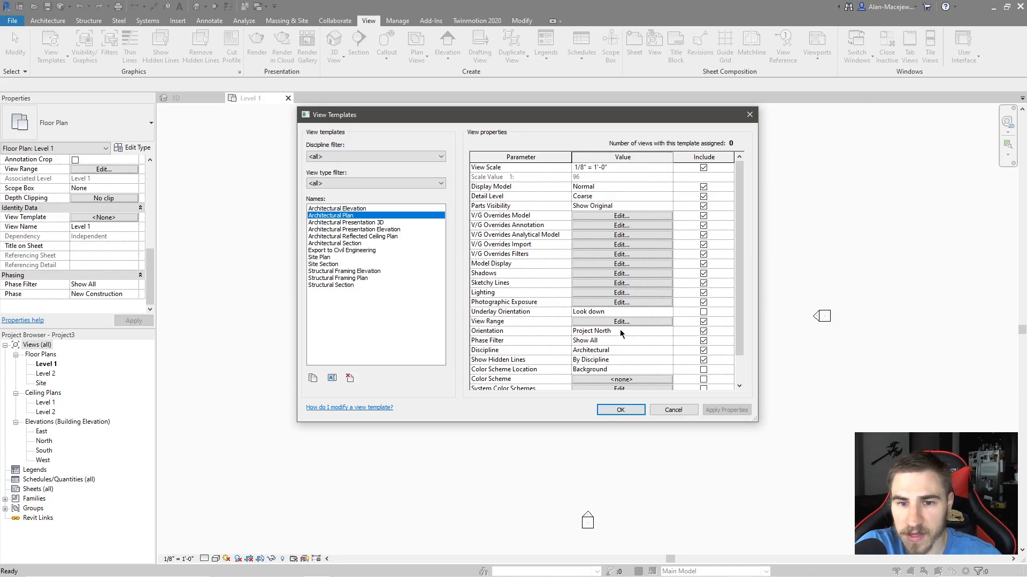
{"action": "scroll", "coordinate": [524, 321], "scroll_direction": "down", "scroll_amount": 1}
{"action": "scroll", "coordinate": [529, 278], "scroll_direction": "up", "scroll_amount": 1}
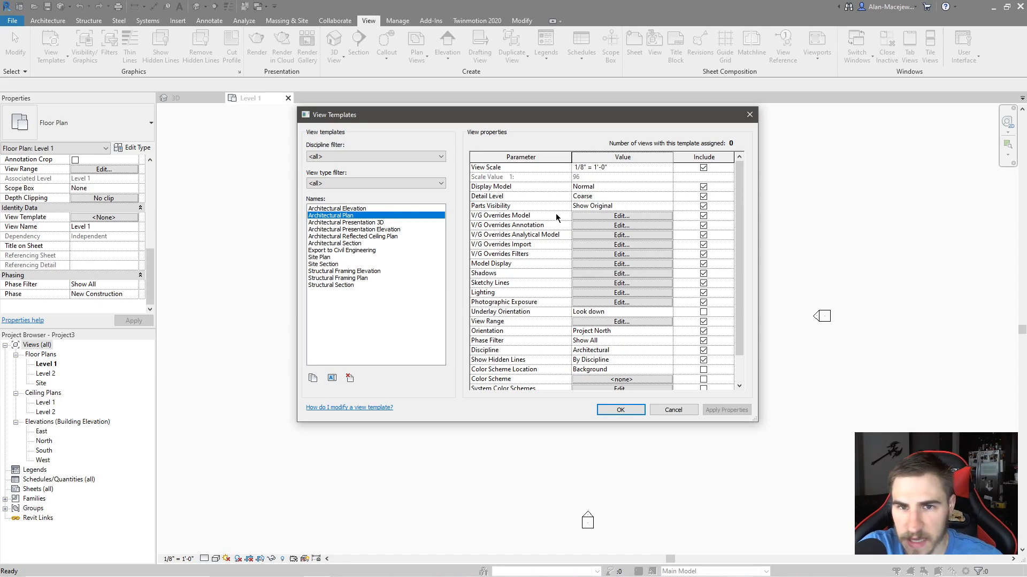
{"action": "key", "text": "Down"}
{"action": "key", "text": "Down"}
{"action": "key", "text": "Down"}
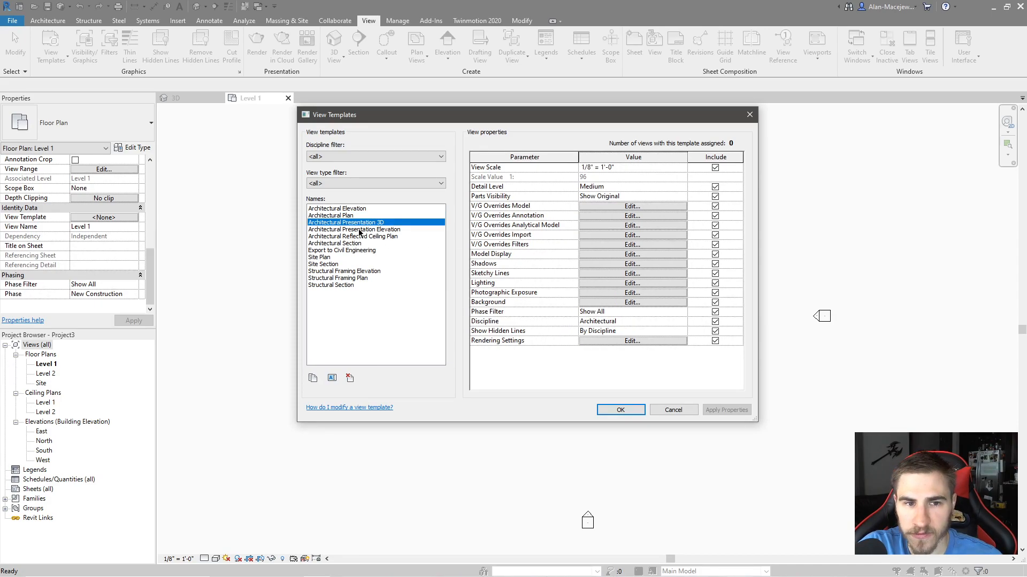
{"action": "left_click", "coordinate": [350, 229]}
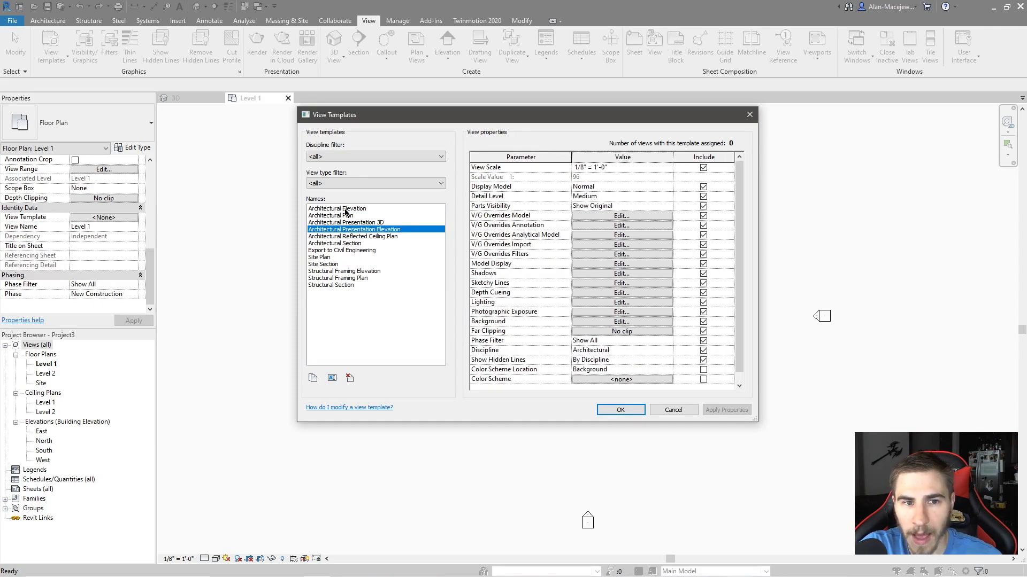
Examine the Architectural Plan template's full parameter list and which parameters are marked for inclusion.
{"action": "left_click", "coordinate": [346, 215]}
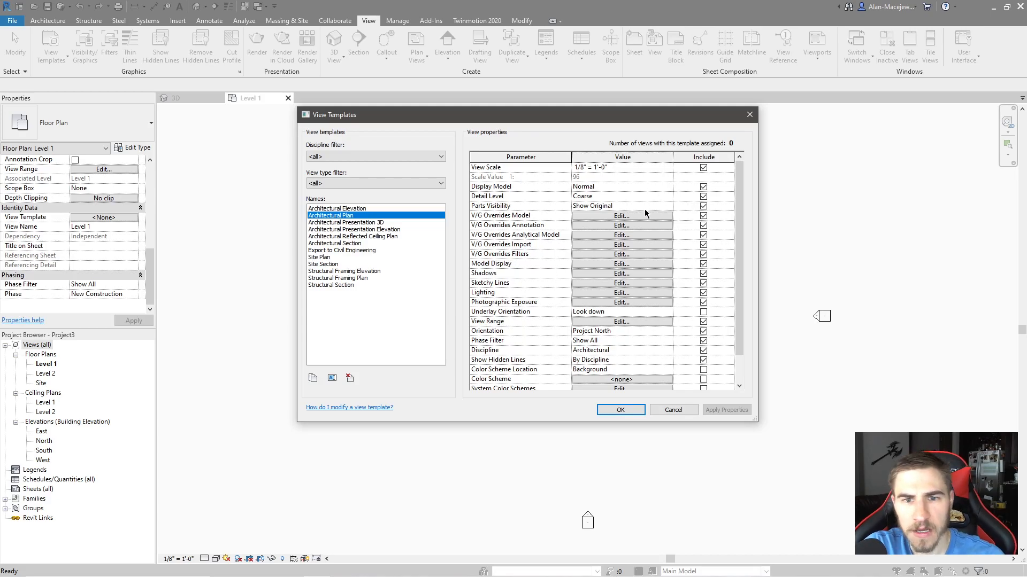
{"action": "scroll", "coordinate": [644, 214], "scroll_direction": "down", "scroll_amount": 1}
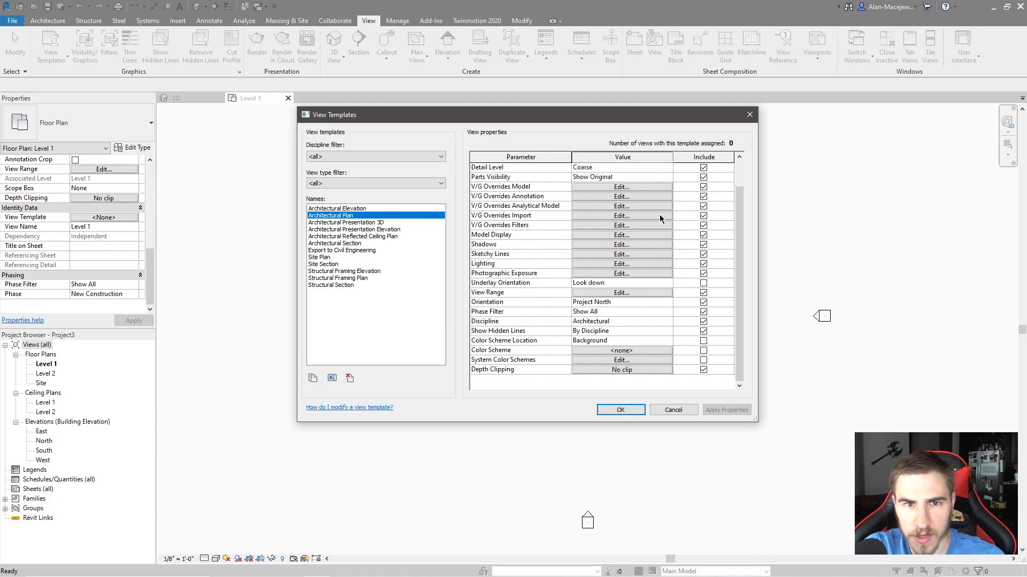
{"action": "scroll", "coordinate": [679, 228], "scroll_direction": "up", "scroll_amount": 1}
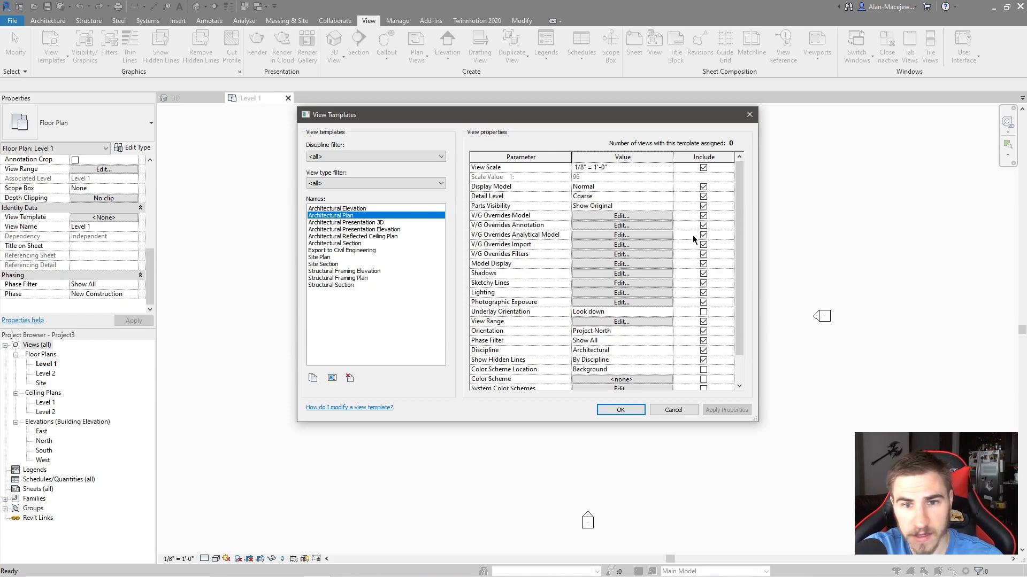
{"action": "scroll", "coordinate": [675, 253], "scroll_direction": "down", "scroll_amount": 1}
{"action": "scroll", "coordinate": [631, 319], "scroll_direction": "up", "scroll_amount": 1}
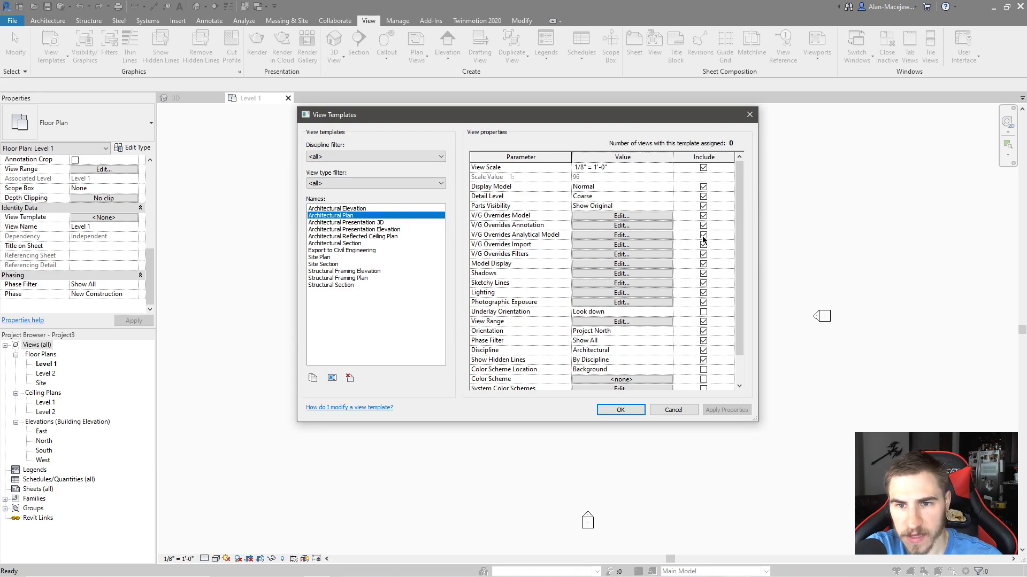
{"action": "scroll", "coordinate": [700, 262], "scroll_direction": "down", "scroll_amount": 1}
{"action": "scroll", "coordinate": [697, 358], "scroll_direction": "up", "scroll_amount": 1}
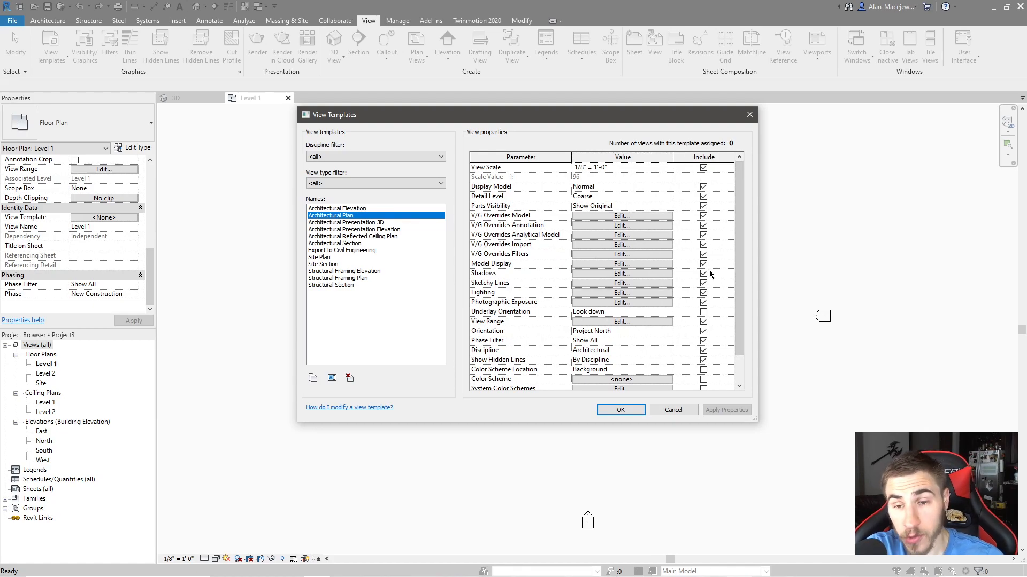
{"action": "scroll", "coordinate": [643, 226], "scroll_direction": "down", "scroll_amount": 1}
{"action": "scroll", "coordinate": [694, 249], "scroll_direction": "up", "scroll_amount": 1}
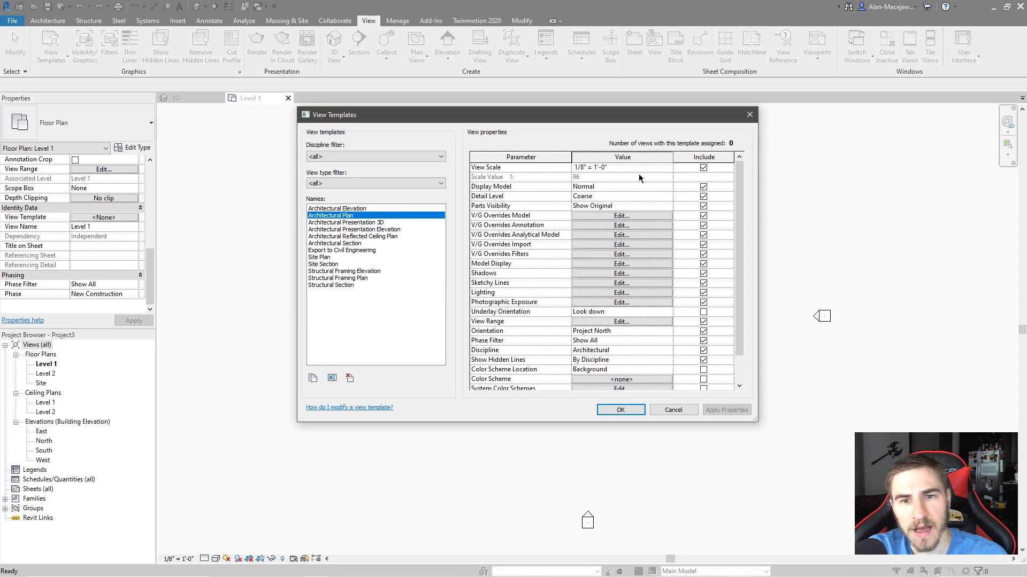
Try excluding View Scale and View Range from the Architectural Plan template, and look at its model visibility overrides.
{"action": "left_click", "coordinate": [703, 168]}
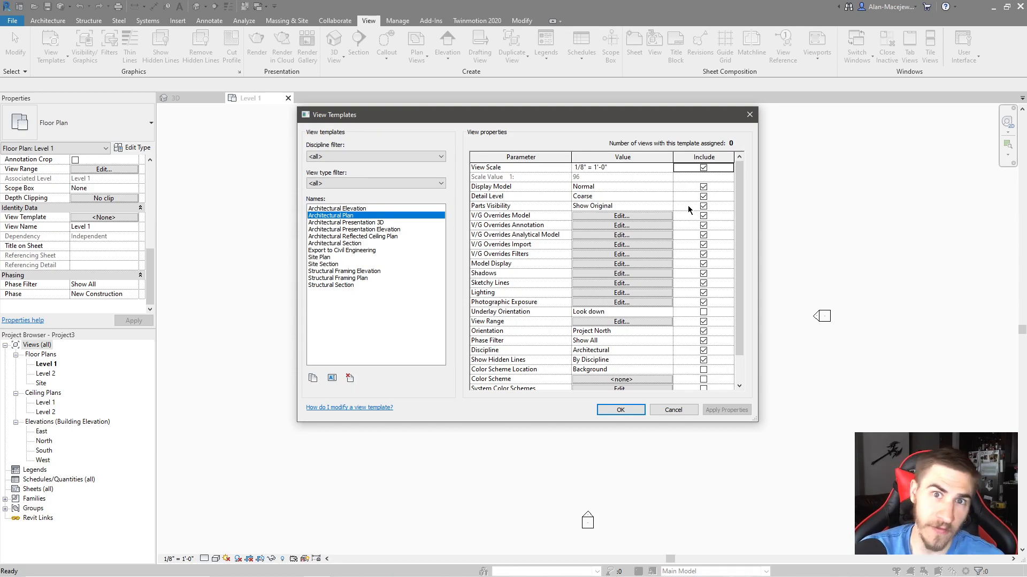
{"action": "left_click", "coordinate": [704, 168]}
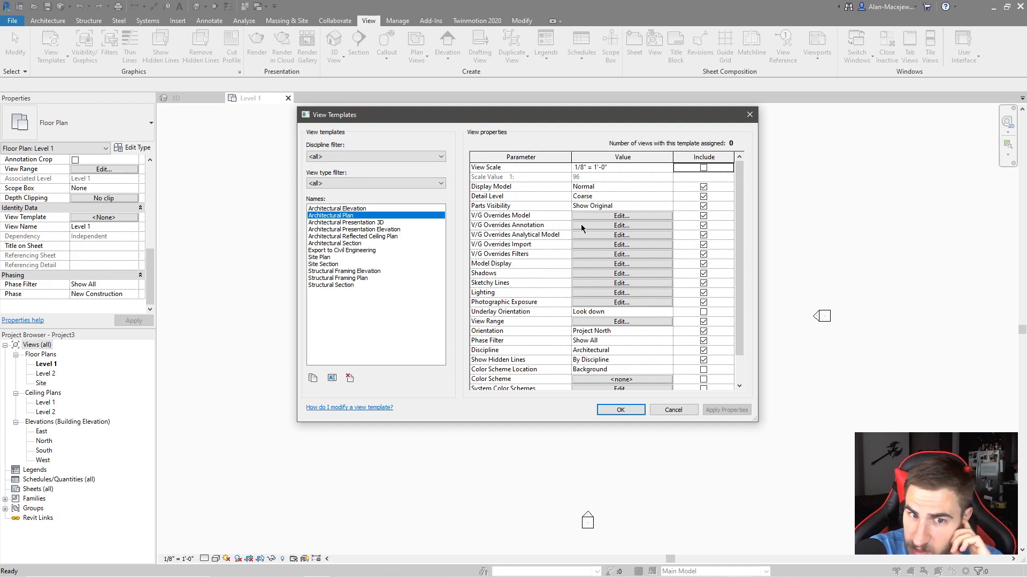
{"action": "left_click", "coordinate": [613, 217]}
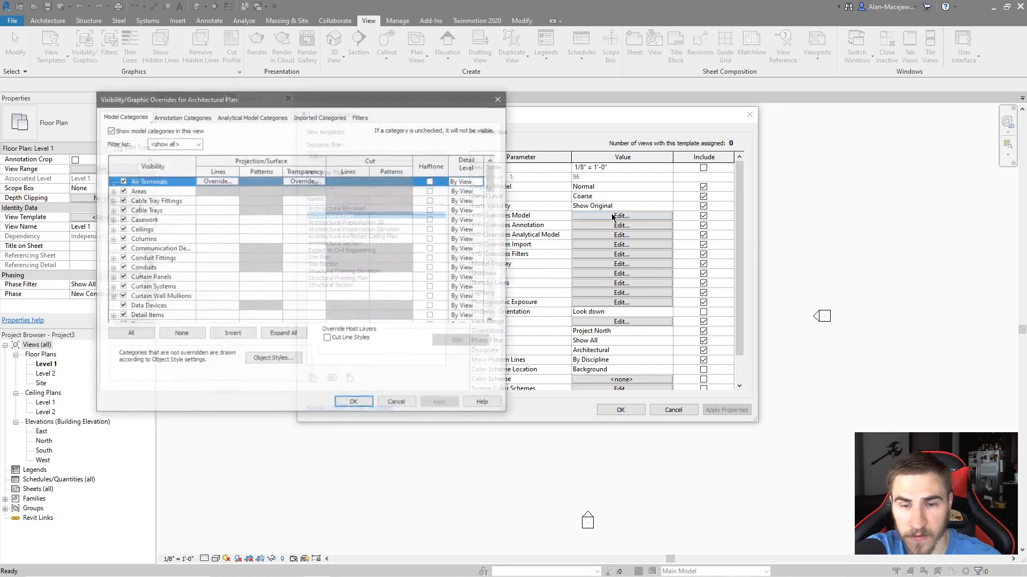
{"action": "left_click", "coordinate": [501, 99]}
{"action": "scroll", "coordinate": [556, 216], "scroll_direction": "down", "scroll_amount": 1}
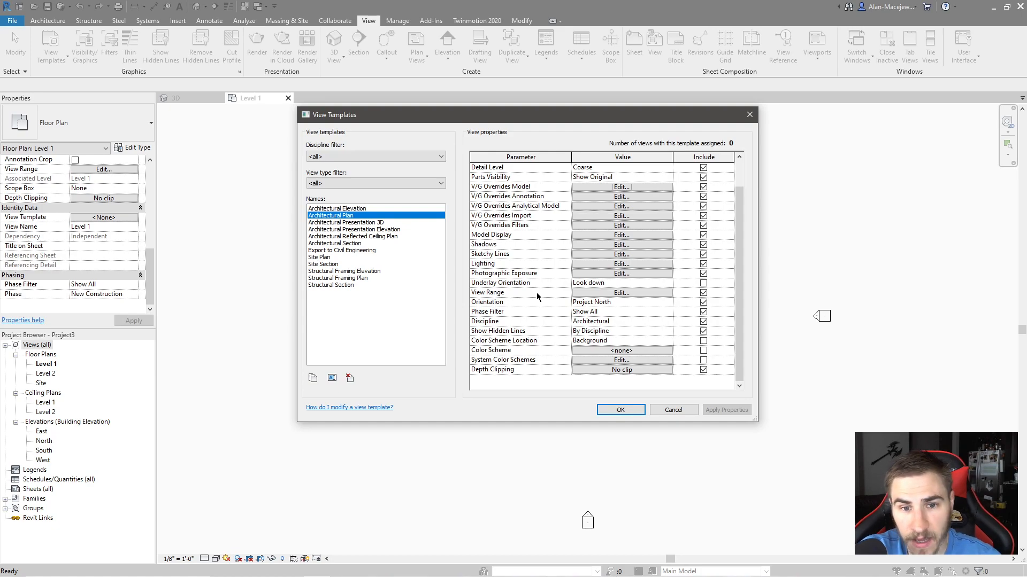
{"action": "left_click", "coordinate": [703, 293]}
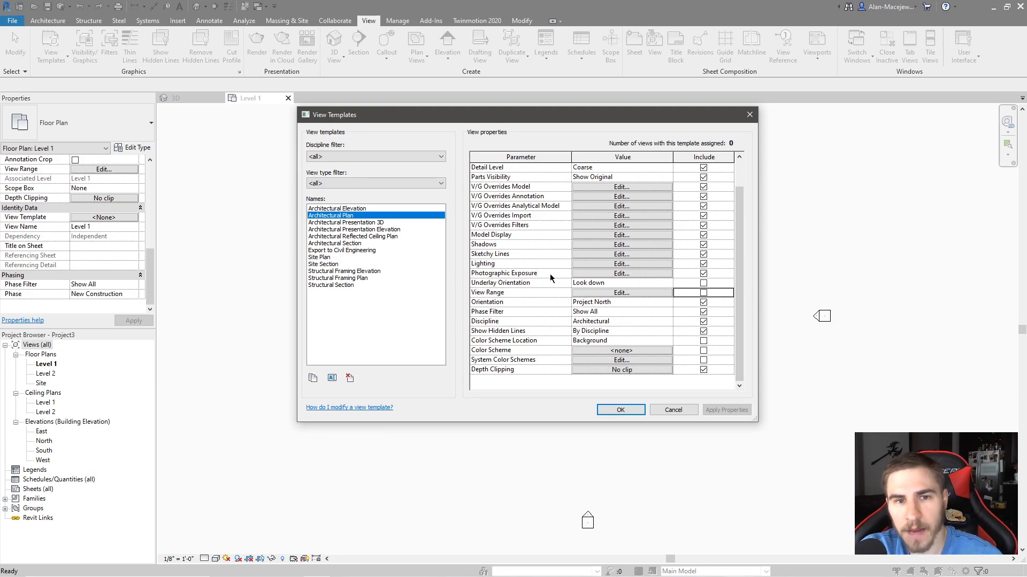
{"action": "scroll", "coordinate": [547, 337], "scroll_direction": "up", "scroll_amount": 2}
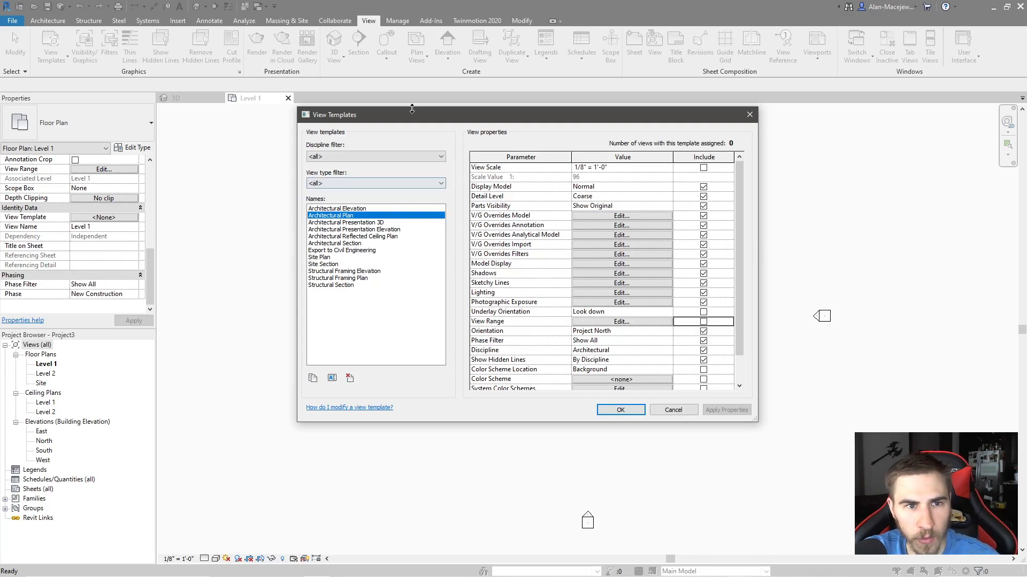
{"action": "left_click", "coordinate": [671, 410]}
Switch to the sample project's 3D view and open its LEVEL 1 CONSTRUCTION floor plan.
{"action": "left_click", "coordinate": [180, 99]}
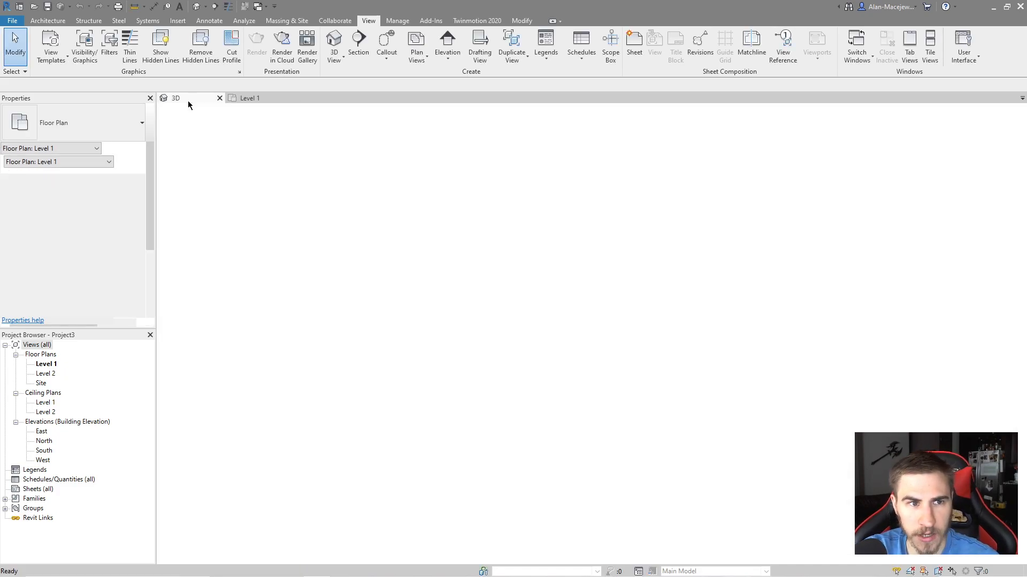
{"action": "scroll", "coordinate": [571, 363], "scroll_direction": "up", "scroll_amount": 5}
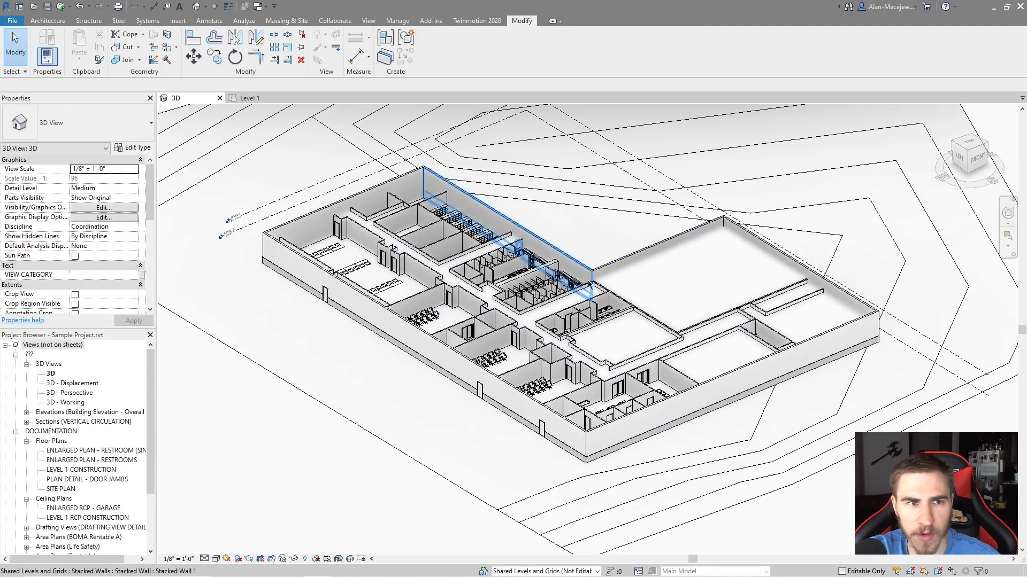
{"action": "left_click", "coordinate": [26, 365]}
{"action": "double_click", "coordinate": [82, 432]}
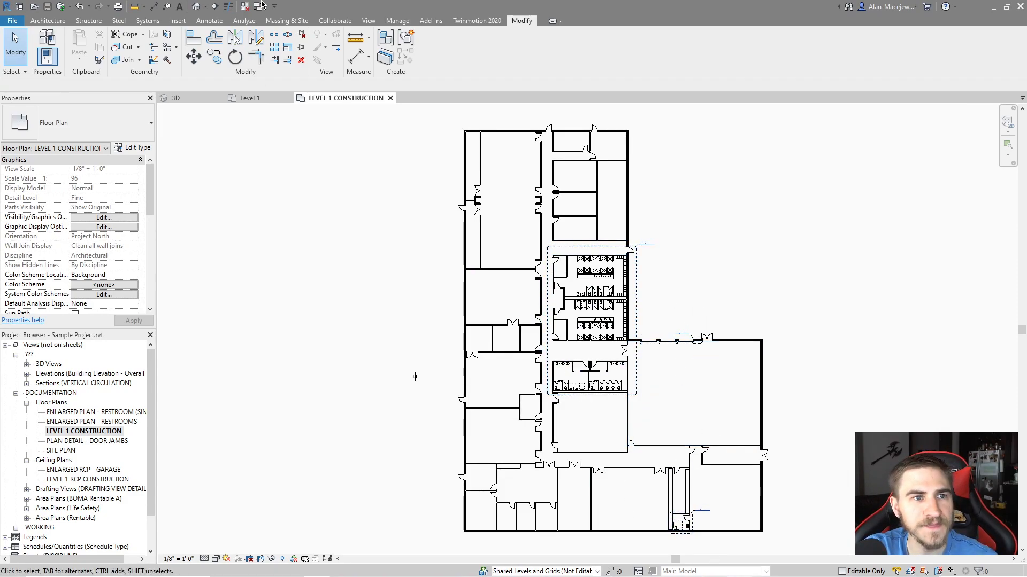
Open the sample project's view template manager and compare the ELEV - ENLARGED, PLAN - DEMO and PLAN - SITE templates.
{"action": "left_click", "coordinate": [369, 20]}
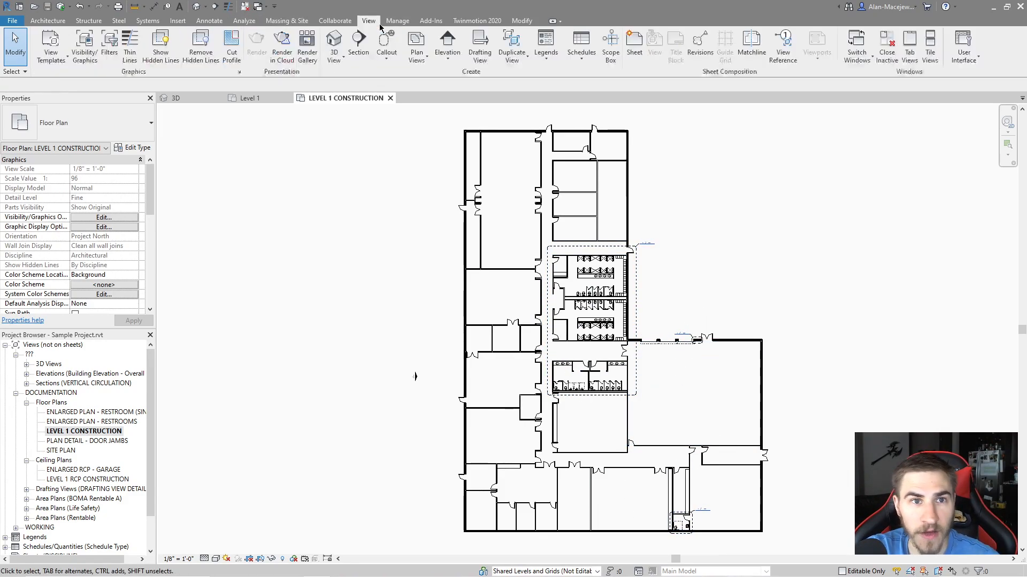
{"action": "left_click", "coordinate": [51, 58]}
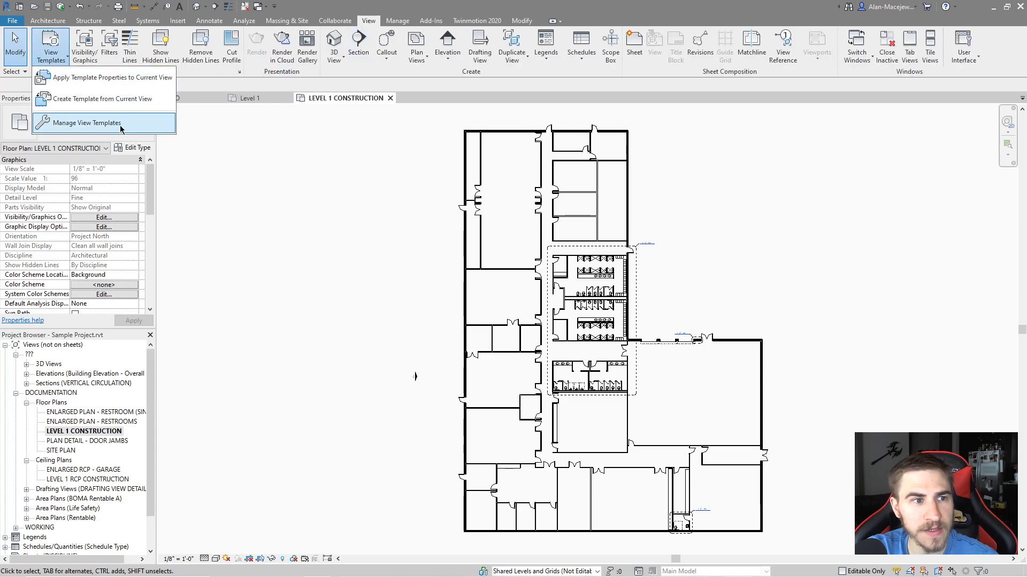
{"action": "left_click", "coordinate": [88, 123]}
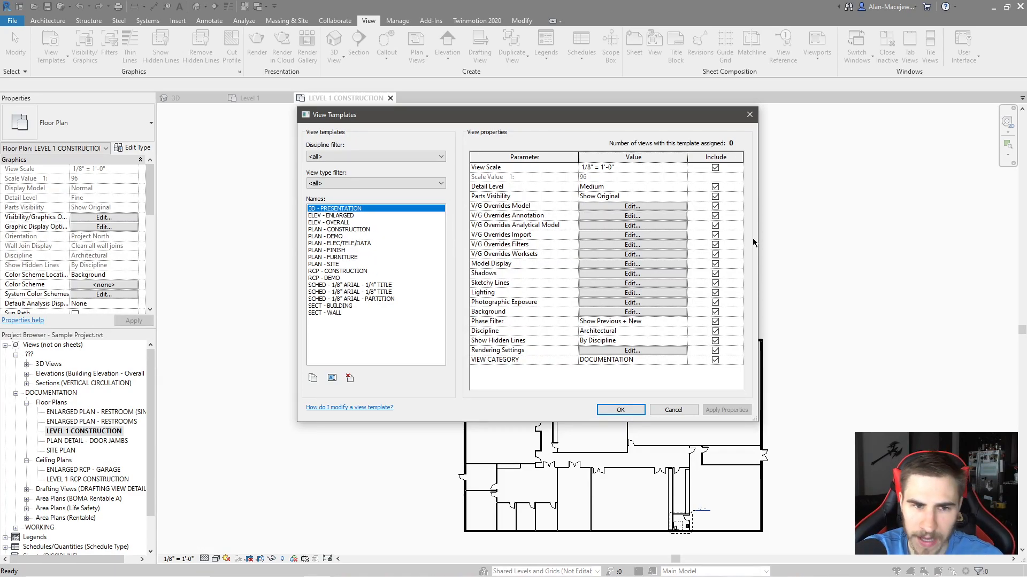
{"action": "left_click", "coordinate": [333, 216]}
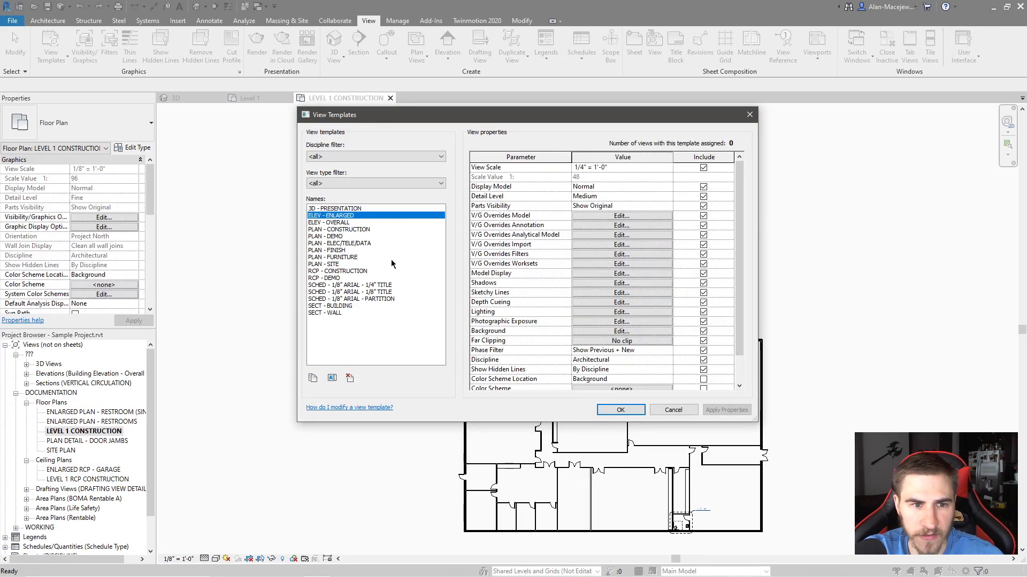
{"action": "left_click", "coordinate": [326, 236]}
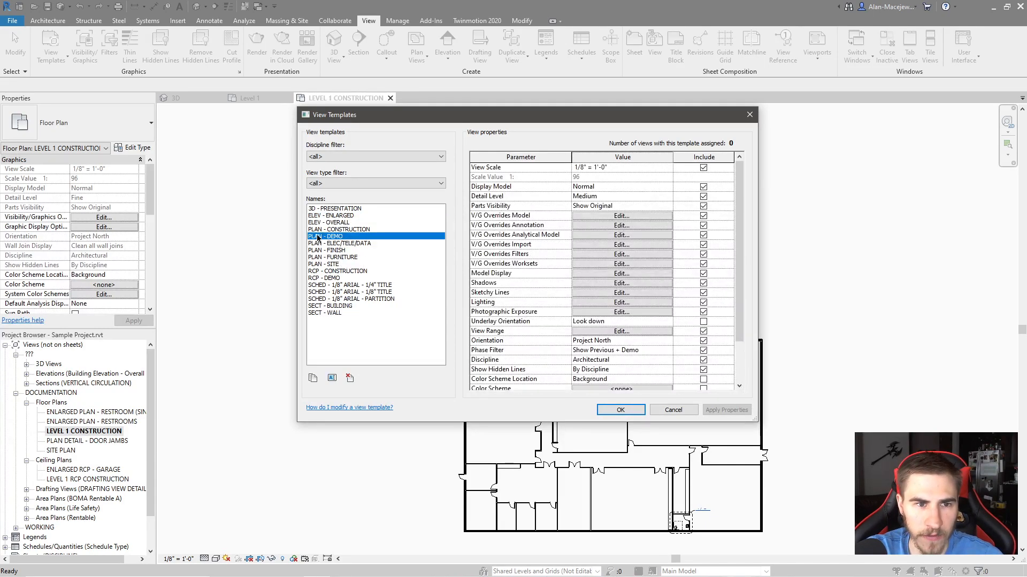
{"action": "left_click", "coordinate": [333, 264]}
Filter the templates by the Floor, Structural, Area Plans view type, and reset the filter to all.
{"action": "left_click", "coordinate": [346, 184]}
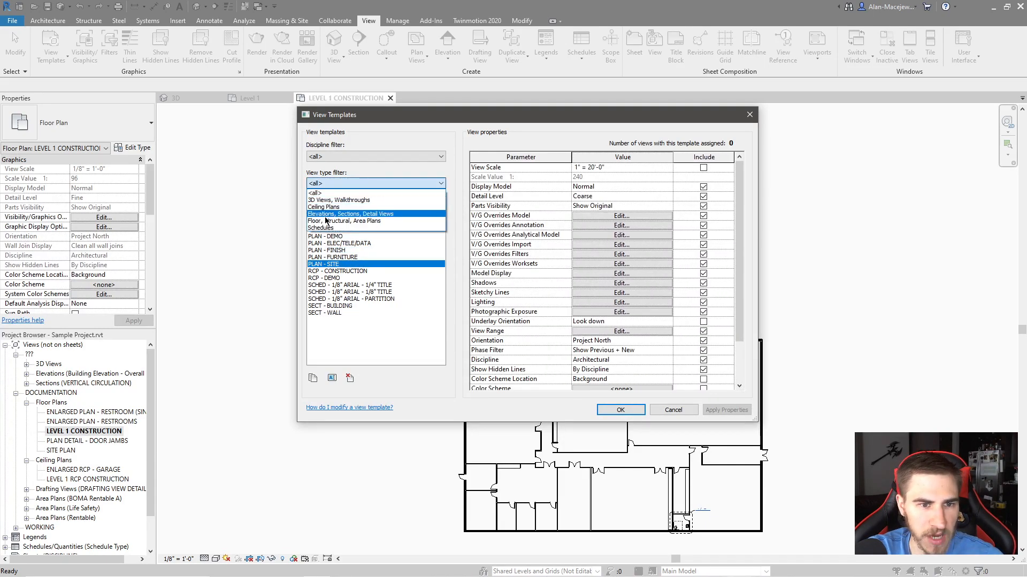
{"action": "left_click", "coordinate": [327, 190]}
{"action": "left_click", "coordinate": [330, 183]}
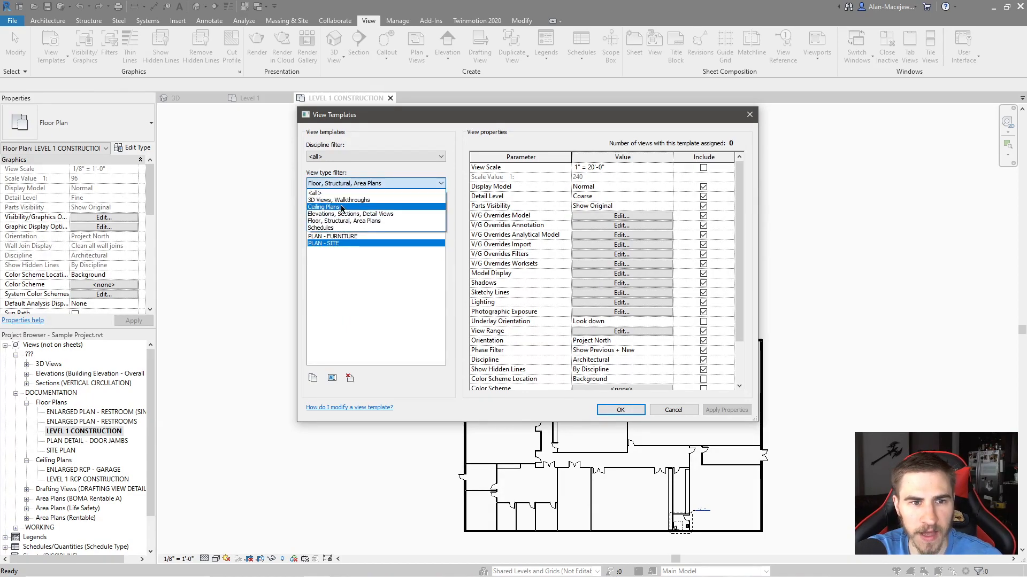
{"action": "left_click", "coordinate": [342, 192]}
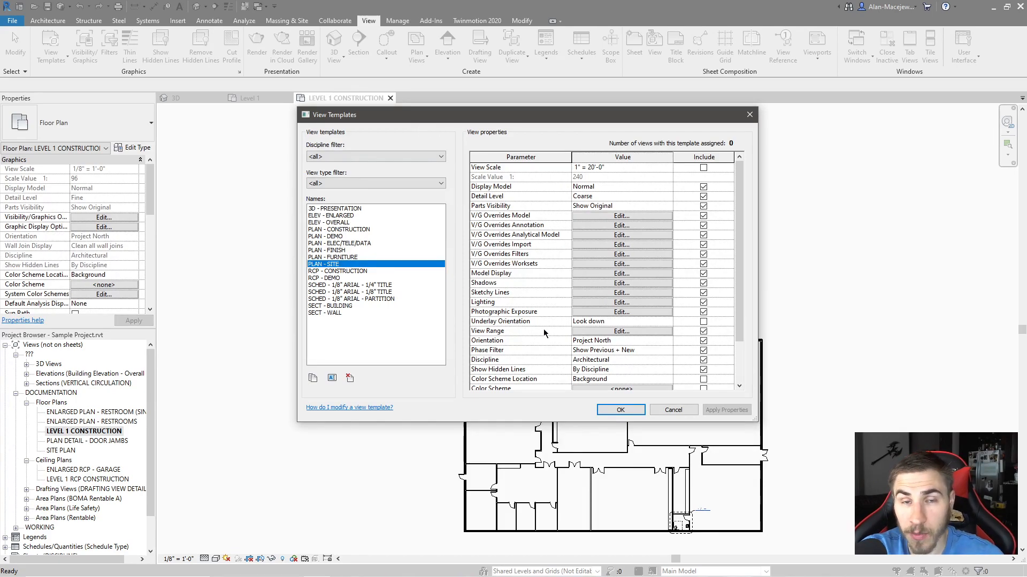
Inspect the PLAN - ELEC/TELE/DATA and PLAN - CONSTRUCTION templates, and close the template manager.
{"action": "left_click_drag", "start_coordinate": [475, 119], "coordinate": [489, 140]}
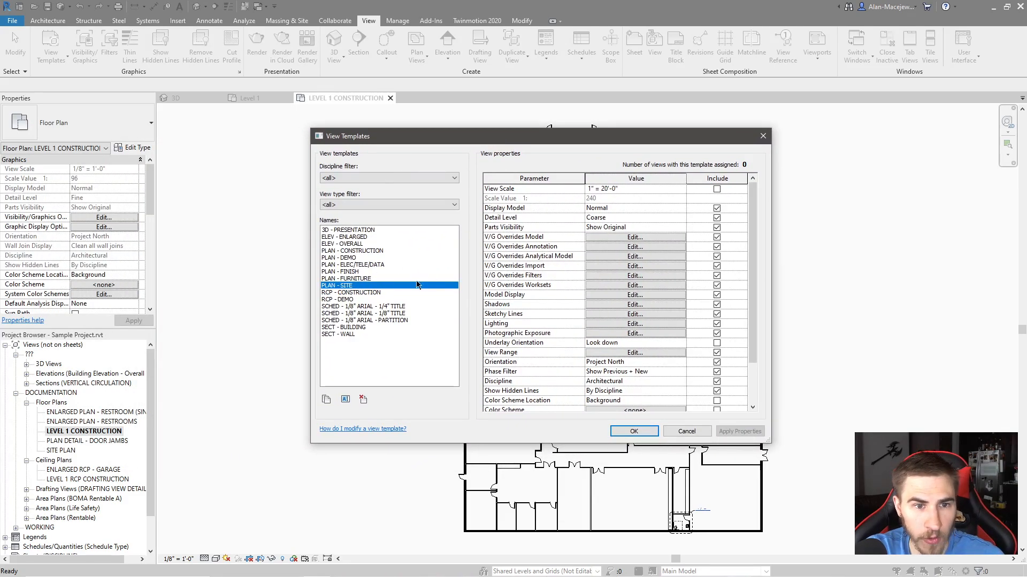
{"action": "left_click", "coordinate": [357, 265]}
{"action": "left_click", "coordinate": [367, 251]}
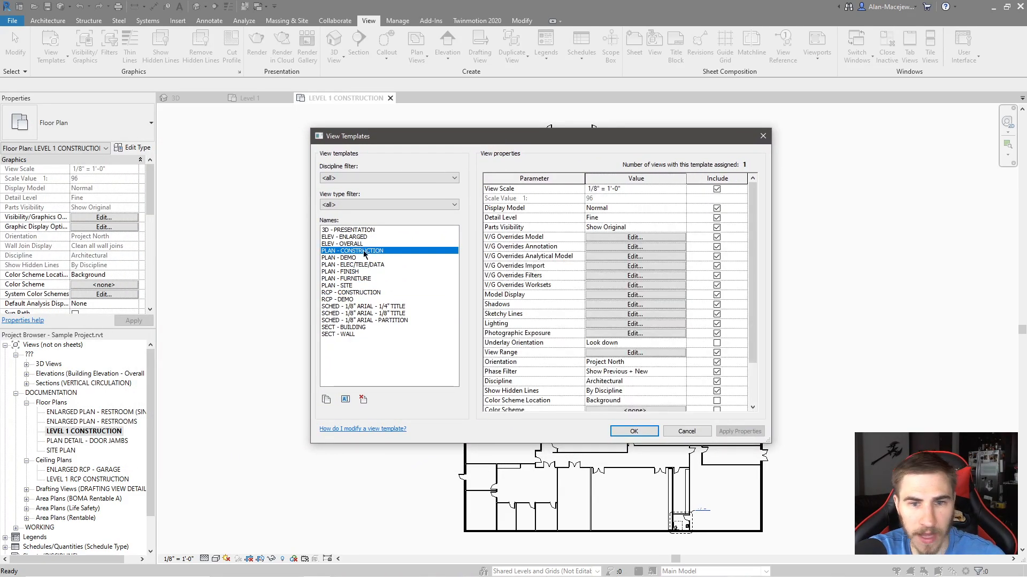
{"action": "left_click_drag", "start_coordinate": [535, 138], "coordinate": [552, 103]}
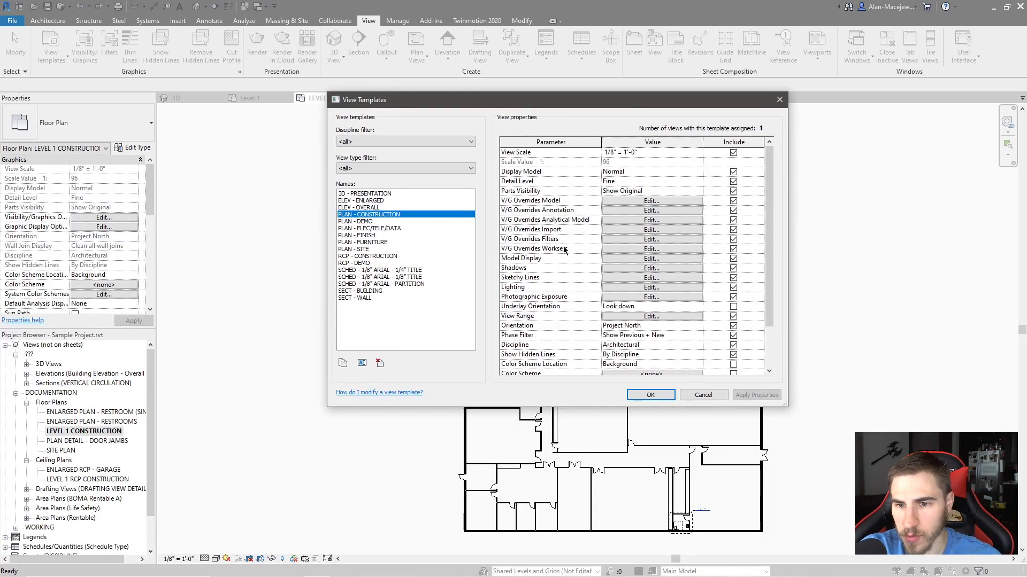
{"action": "left_click", "coordinate": [650, 395]}
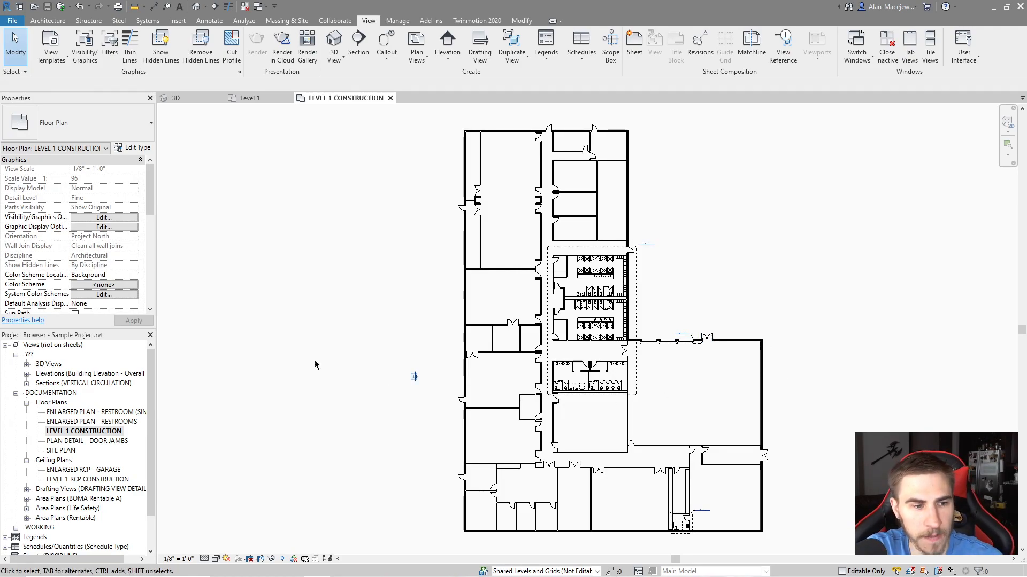
Open the SITE PLAN floor plan and fit the whole site in the view.
{"action": "double_click", "coordinate": [60, 451]}
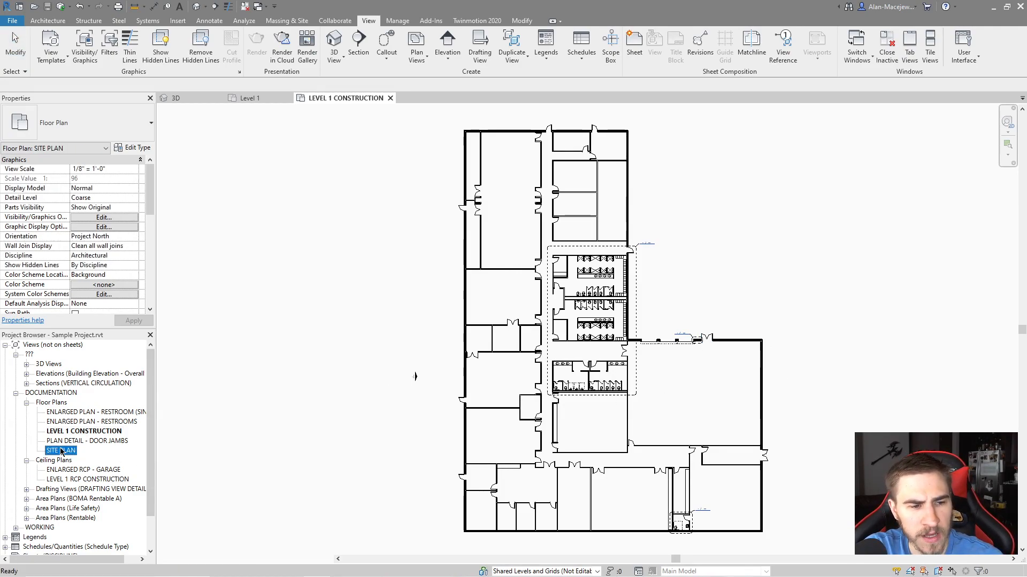
{"action": "middle_click", "coordinate": [651, 368]}
{"action": "middle_click", "coordinate": [651, 367]}
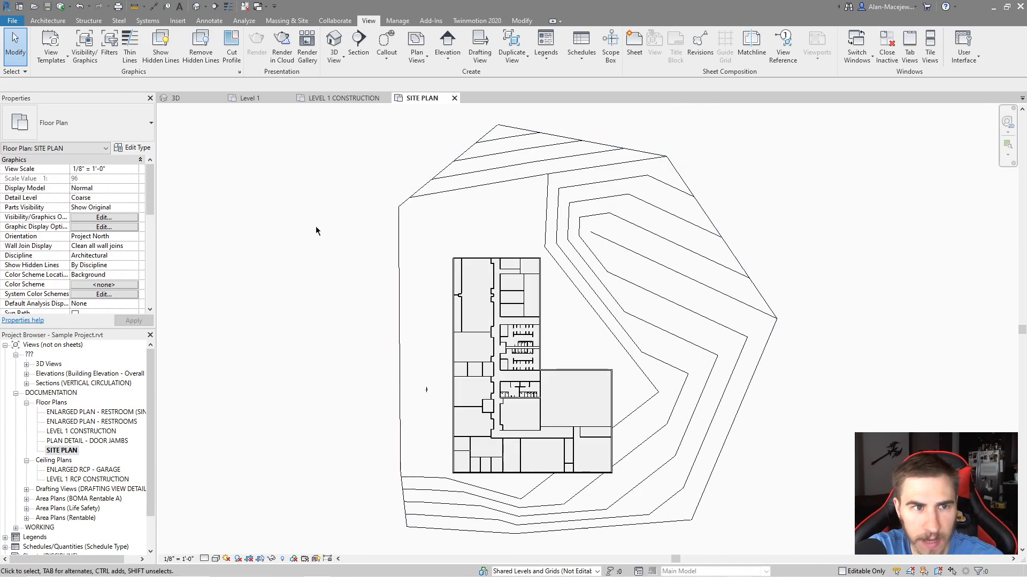
Open the view template assignment for SITE PLAN and choose PLAN - SITE from the templates of all view types.
{"action": "scroll", "coordinate": [127, 234], "scroll_direction": "down", "scroll_amount": 4}
{"action": "scroll", "coordinate": [127, 233], "scroll_direction": "down", "scroll_amount": 3}
{"action": "scroll", "coordinate": [127, 233], "scroll_direction": "down", "scroll_amount": 3}
{"action": "left_click", "coordinate": [104, 246]}
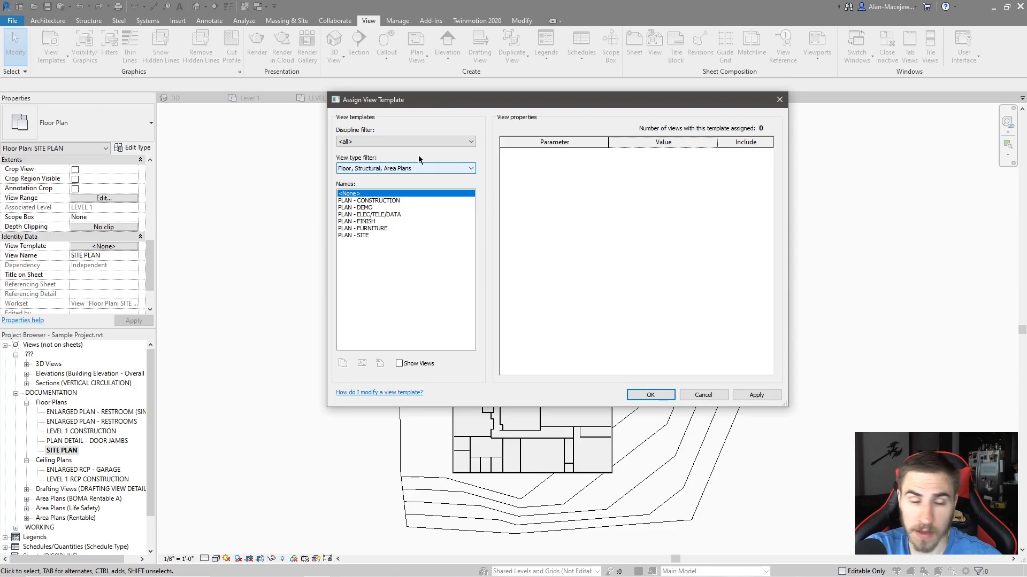
{"action": "left_click", "coordinate": [410, 169]}
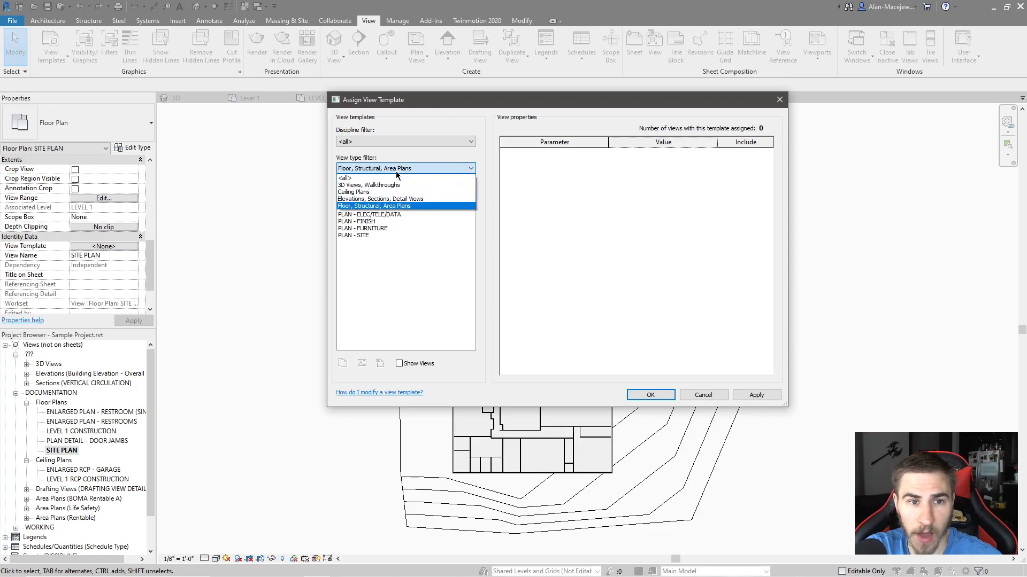
{"action": "left_click", "coordinate": [347, 178]}
{"action": "left_click", "coordinate": [360, 215]}
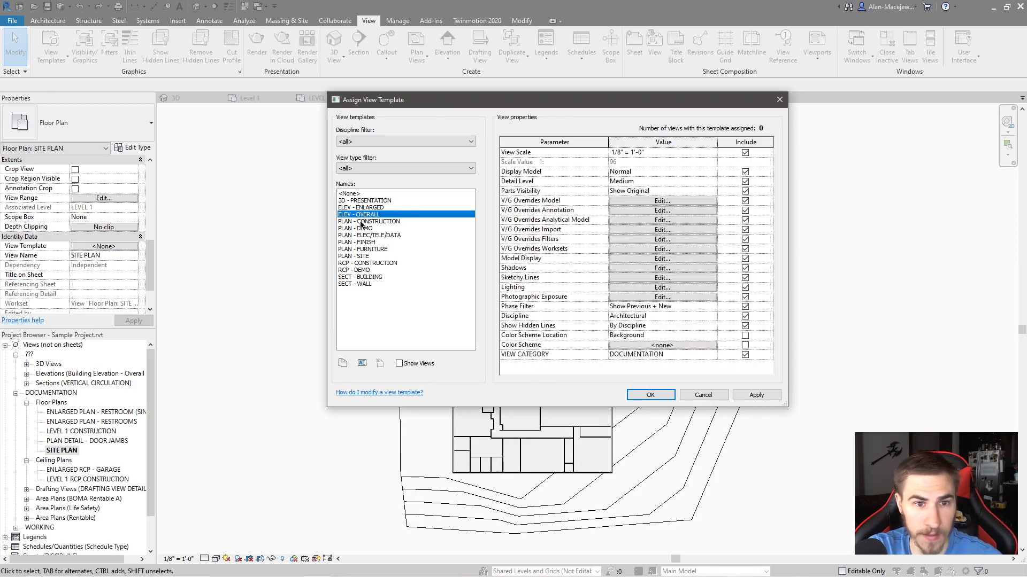
{"action": "left_click", "coordinate": [362, 257]}
Limit the list to Floor, Structural, Area Plans templates and assign PLAN - SITE to the SITE PLAN view.
{"action": "left_click", "coordinate": [378, 169]}
{"action": "left_click", "coordinate": [374, 206]}
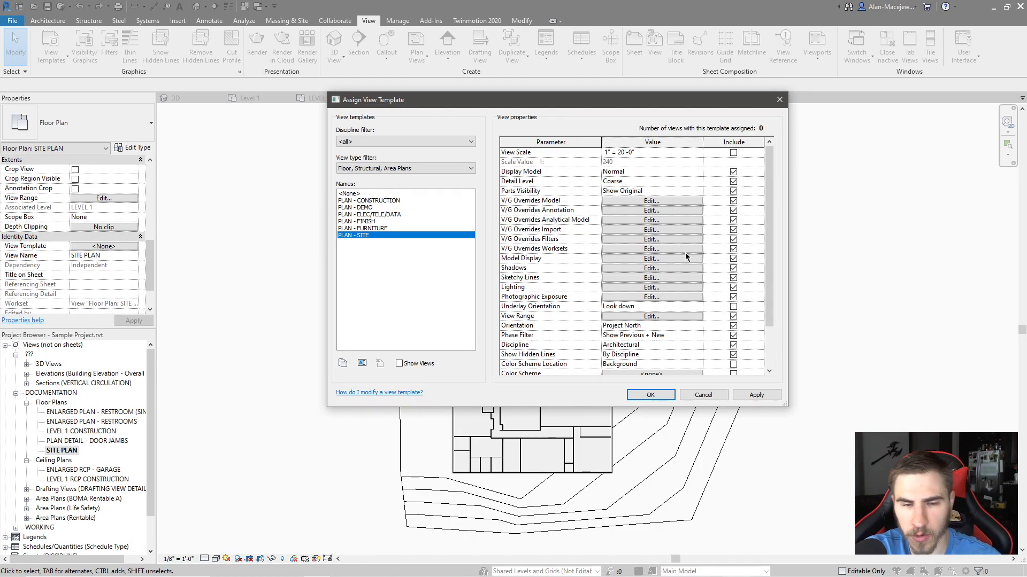
{"action": "left_click", "coordinate": [648, 395]}
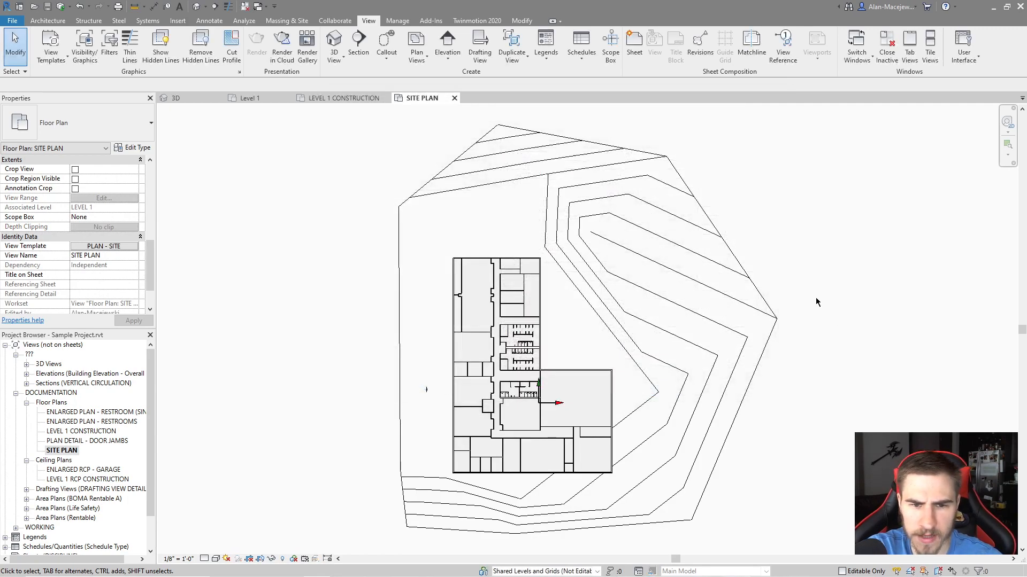
{"action": "middle_click_drag", "start_coordinate": [629, 431], "coordinate": [643, 385]}
{"action": "middle_click_drag", "start_coordinate": [758, 255], "coordinate": [748, 274]}
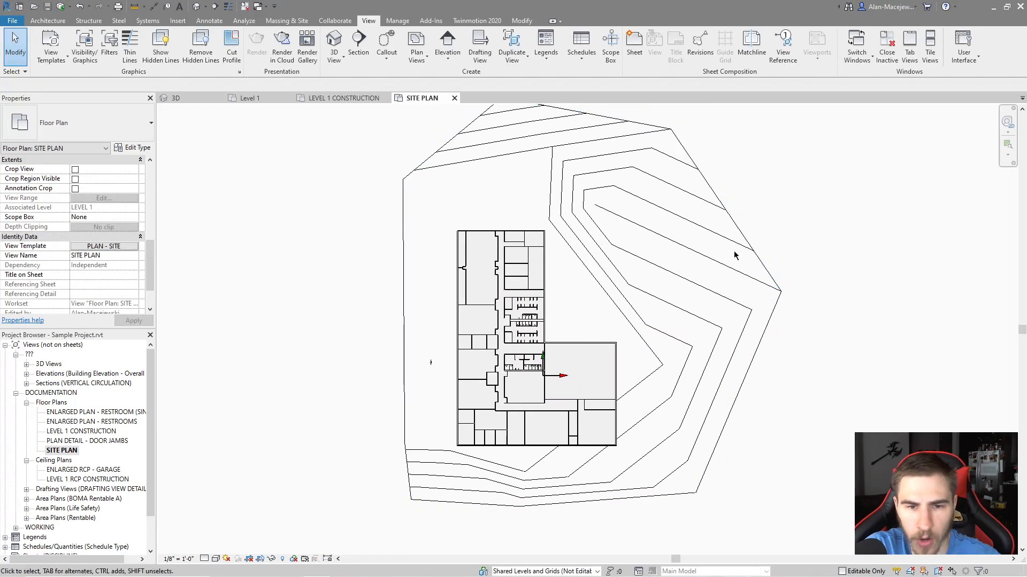
Switch to the LEVEL 1 CONSTRUCTION plan and examine the restroom callout areas.
{"action": "left_click", "coordinate": [332, 99]}
{"action": "middle_click_drag", "start_coordinate": [701, 355], "coordinate": [651, 331]}
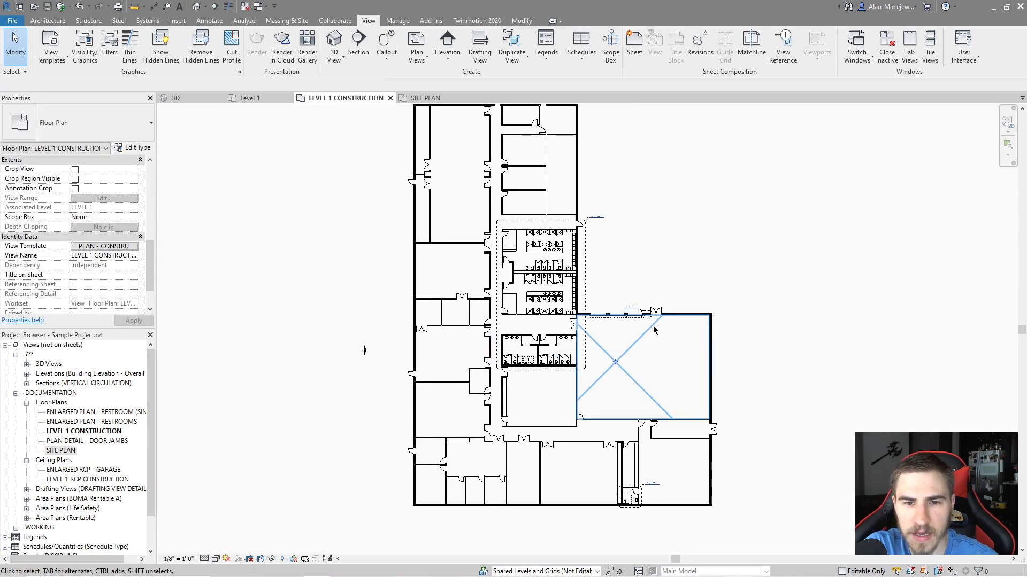
{"action": "scroll", "coordinate": [651, 327], "scroll_direction": "up", "scroll_amount": 2}
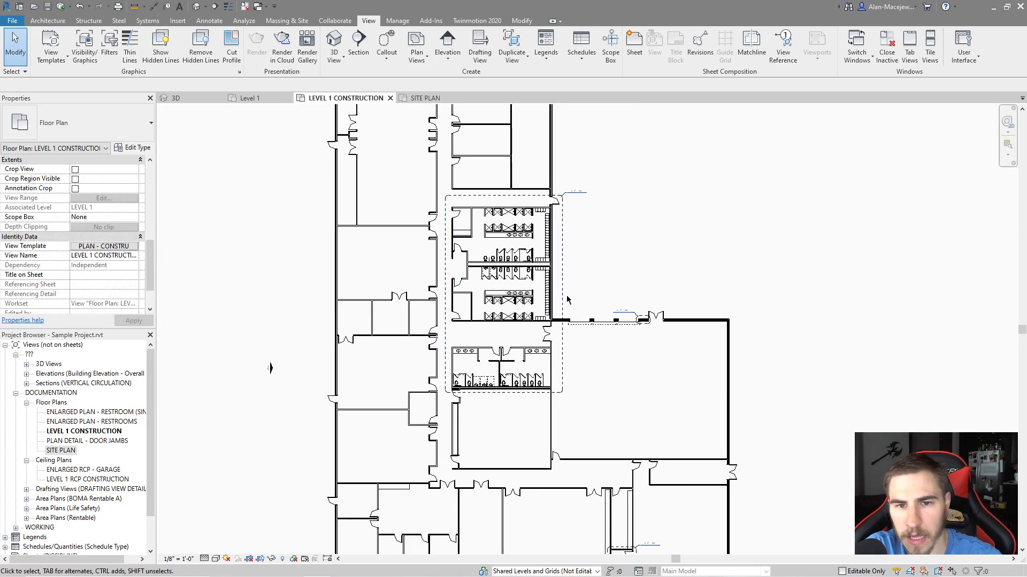
{"action": "middle_click_drag", "start_coordinate": [599, 270], "coordinate": [619, 237]}
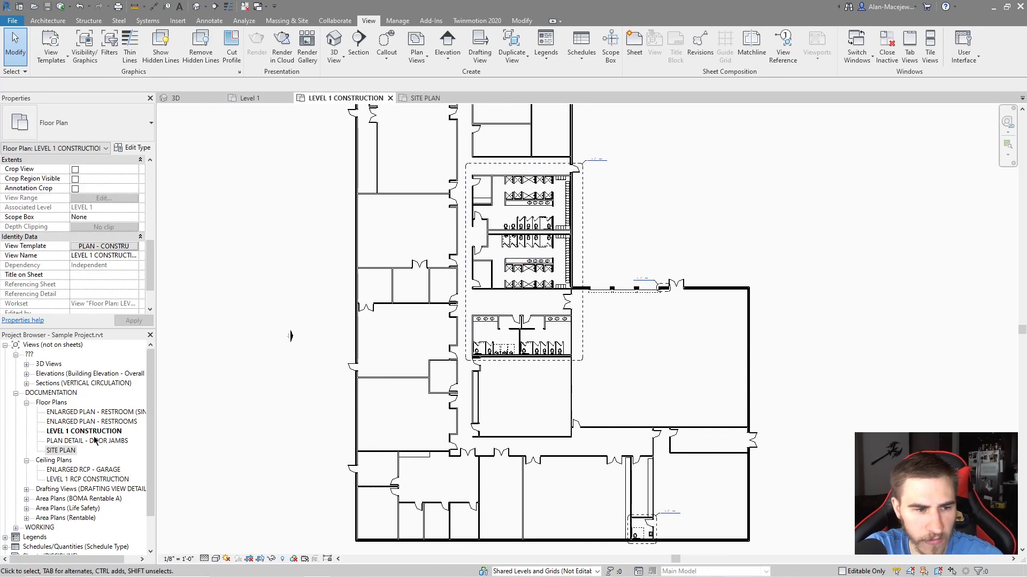
Select both ENLARGED PLAN restroom floor plans and open their shared view template assignment.
{"action": "scroll", "coordinate": [99, 413], "scroll_direction": "down", "scroll_amount": 1}
{"action": "left_click", "coordinate": [57, 394]}
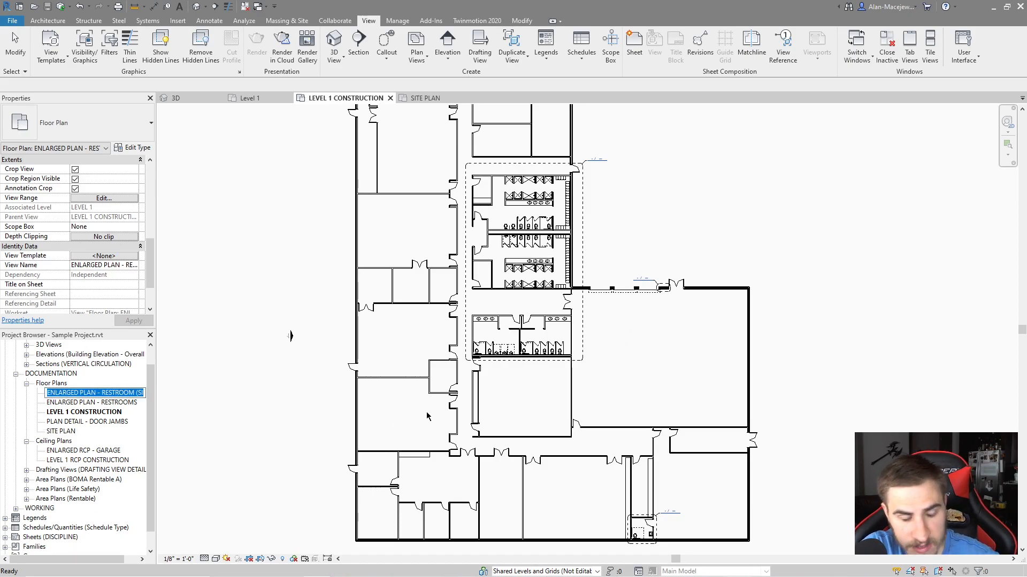
{"action": "left_click", "coordinate": [107, 404]}
{"action": "left_click", "coordinate": [96, 393], "text": "ctrl"}
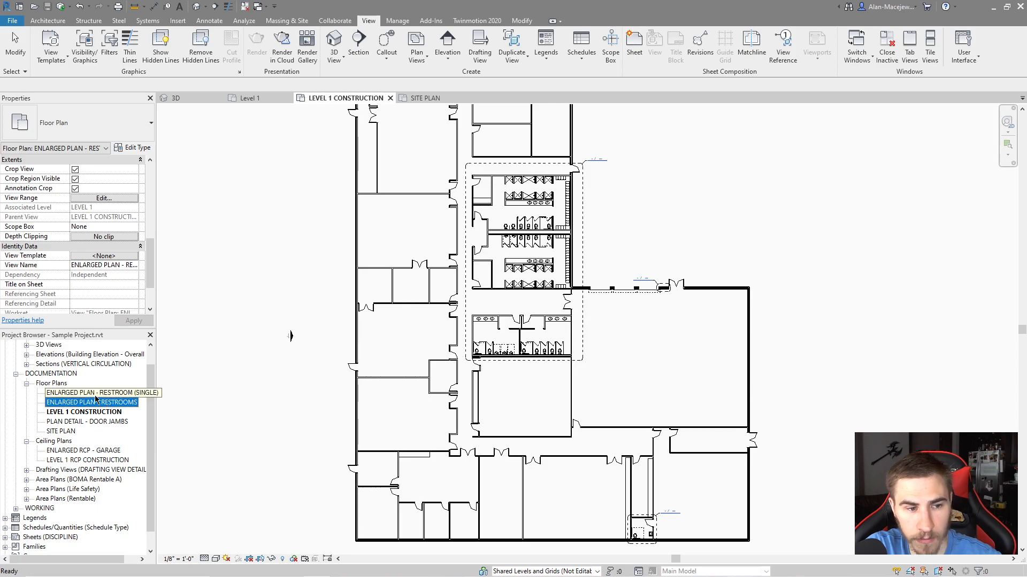
{"action": "left_click", "coordinate": [112, 209]}
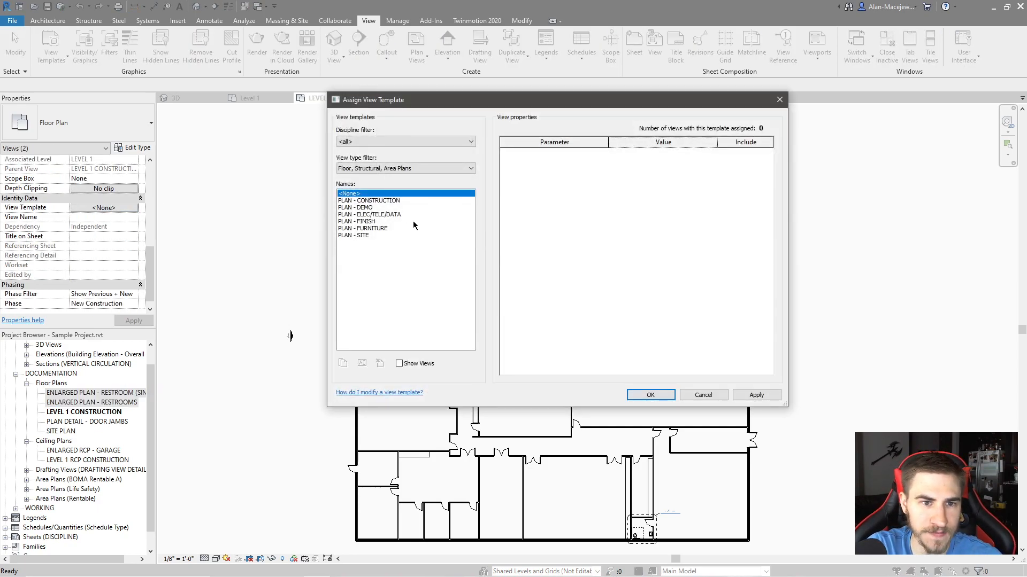
Duplicate the PLAN - CONSTRUCTION view template as PLAN - ENLARGED.
{"action": "key", "text": "Down"}
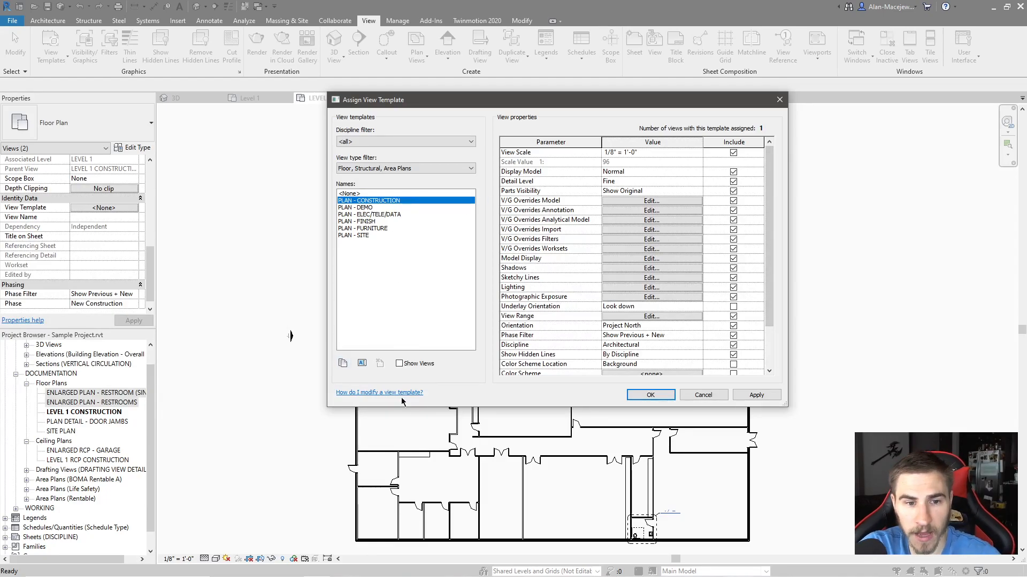
{"action": "left_click", "coordinate": [343, 364]}
{"action": "type", "text": "PLAN - ENLARGED"}
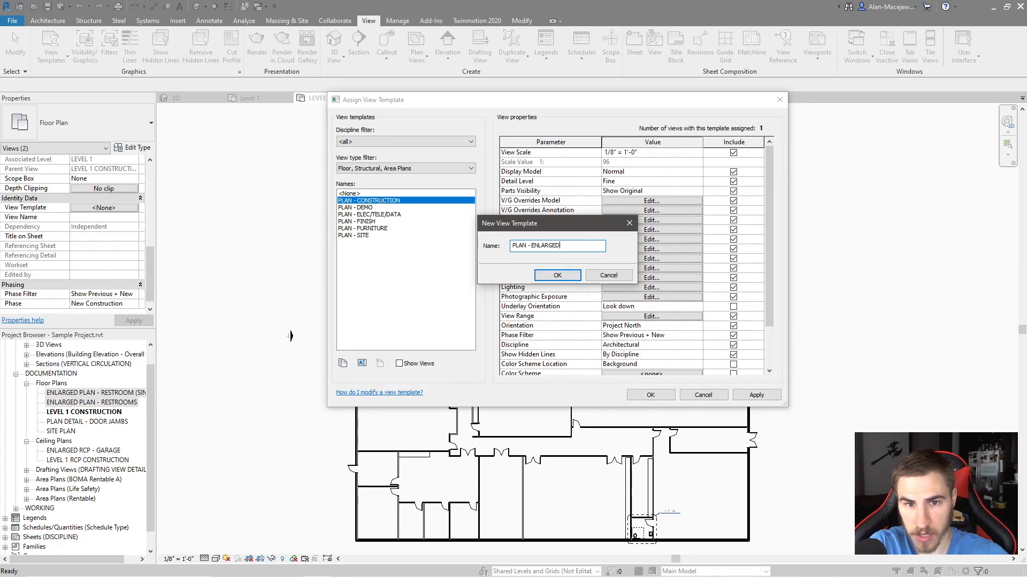
{"action": "key", "text": "Return"}
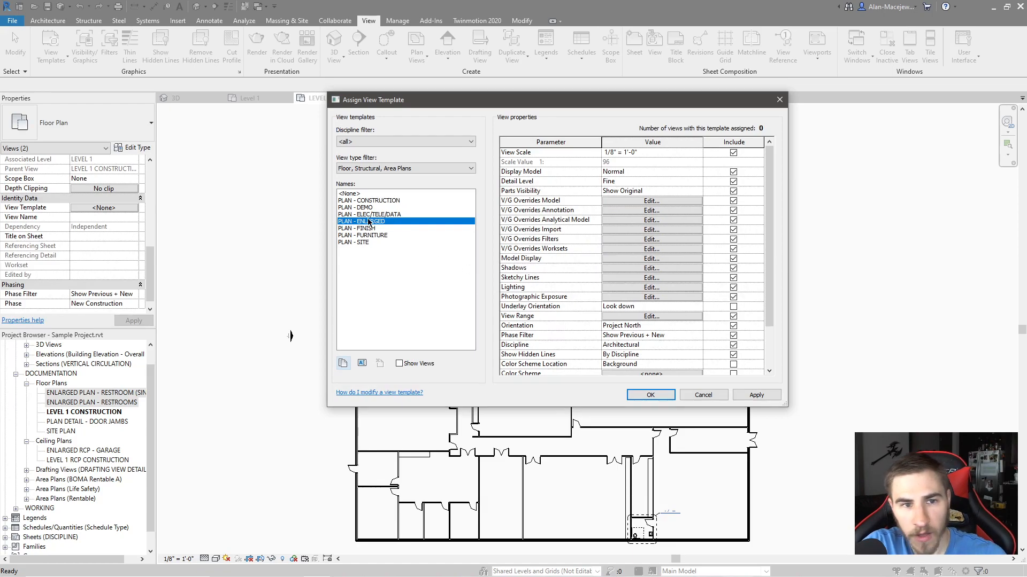
Compare the view properties of the PLAN - CONSTRUCTION and PLAN - ENLARGED templates.
{"action": "left_click", "coordinate": [383, 201]}
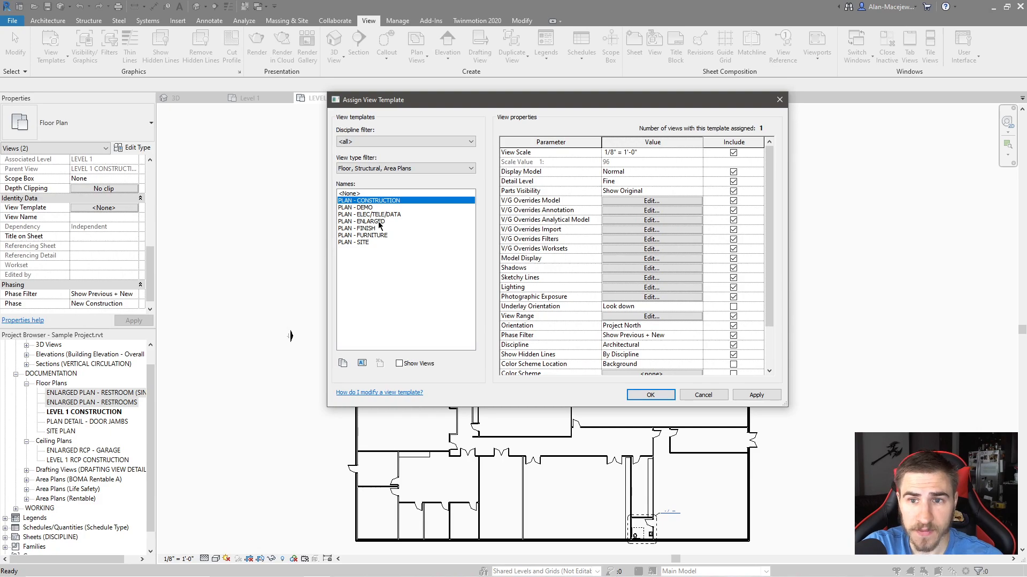
{"action": "left_click", "coordinate": [381, 221]}
{"action": "left_click", "coordinate": [382, 201]}
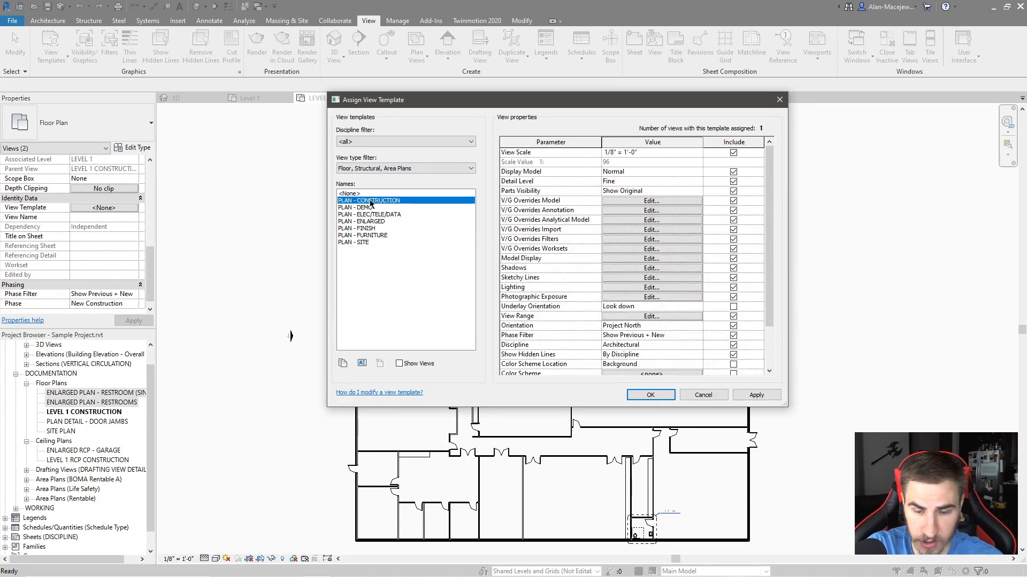
{"action": "left_click", "coordinate": [377, 222]}
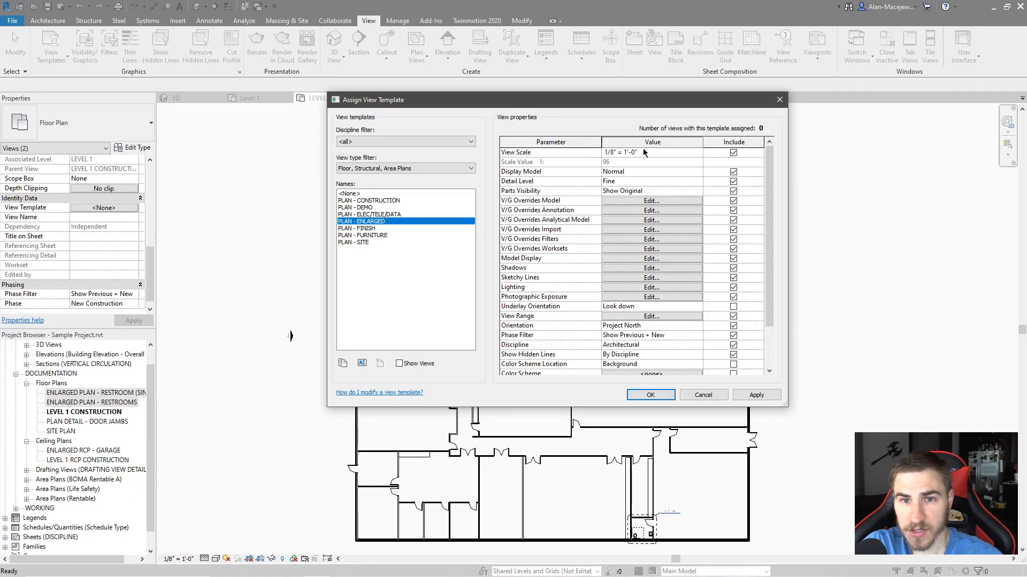
Set the PLAN - ENLARGED view scale to 1/2" = 1'-0" and exclude View Range from the template.
{"action": "left_click", "coordinate": [698, 153]}
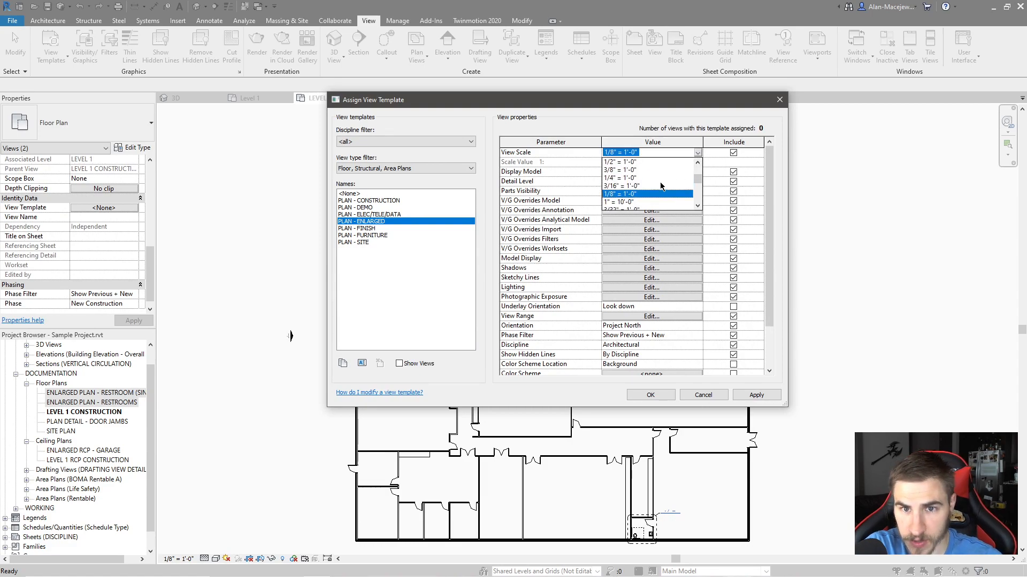
{"action": "left_click", "coordinate": [634, 186]}
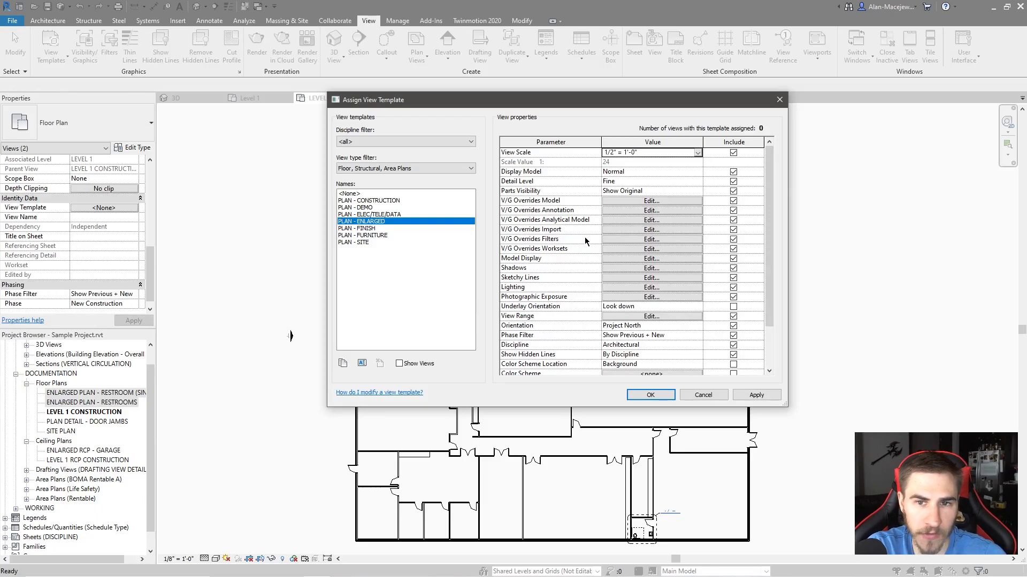
{"action": "scroll", "coordinate": [586, 240], "scroll_direction": "down", "scroll_amount": 2}
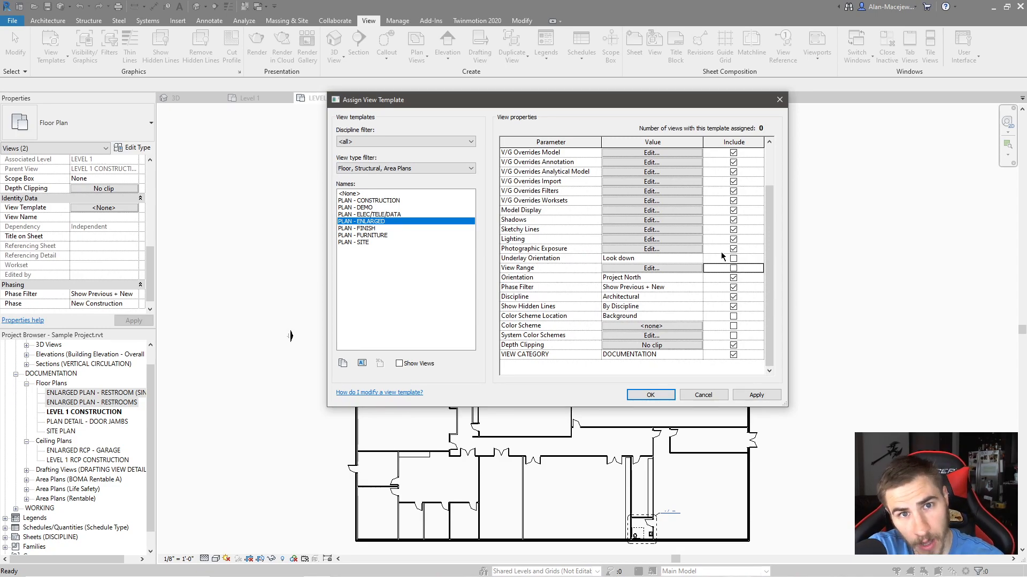
{"action": "left_click", "coordinate": [674, 271]}
{"action": "scroll", "coordinate": [649, 277], "scroll_direction": "up", "scroll_amount": 2}
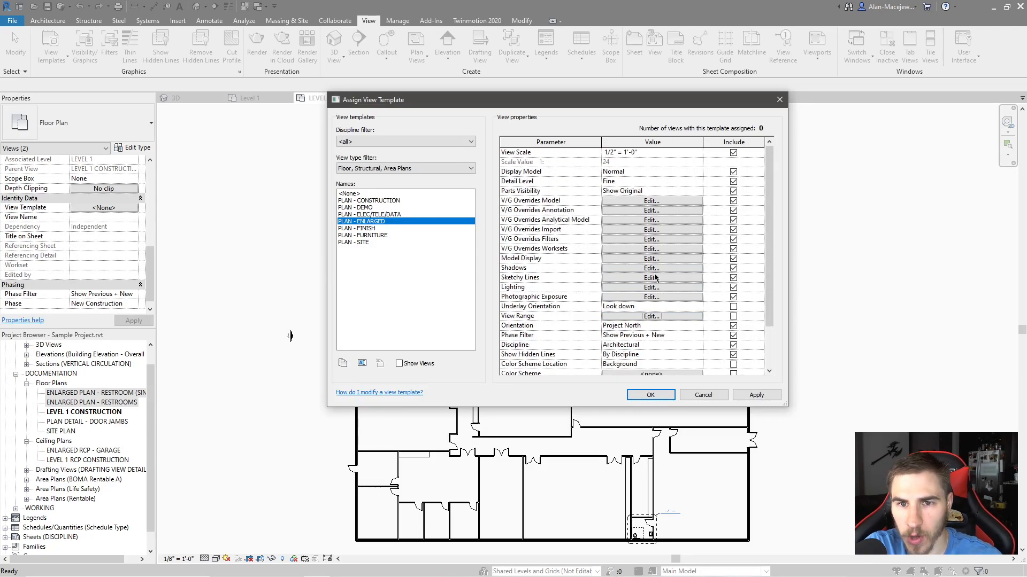
Check the model visibility overrides of PLAN - ENLARGED and assign the template to both enlarged restroom plans.
{"action": "left_click", "coordinate": [657, 201]}
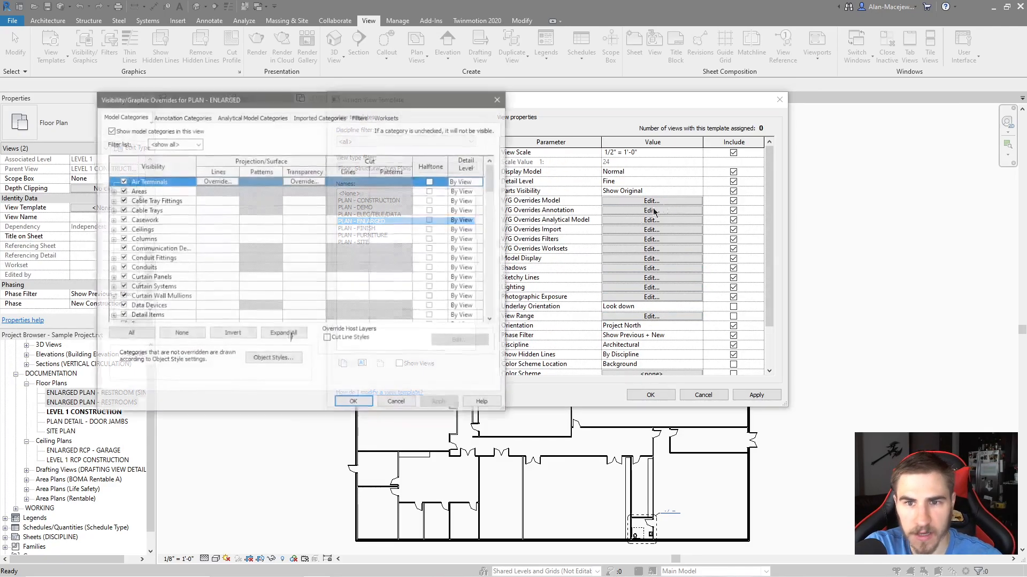
{"action": "left_click", "coordinate": [496, 100]}
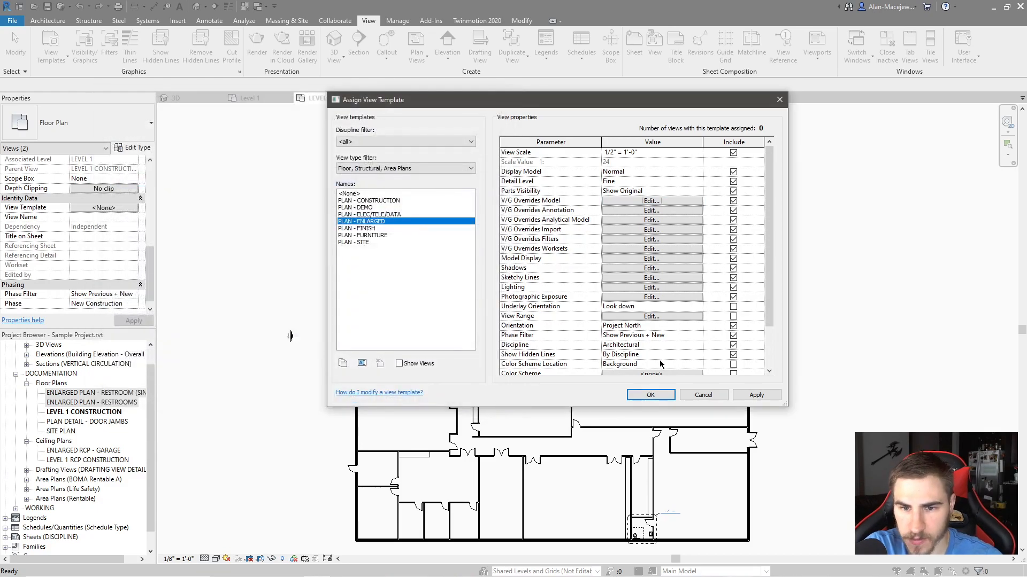
{"action": "left_click", "coordinate": [650, 395]}
{"action": "left_click", "coordinate": [606, 376]}
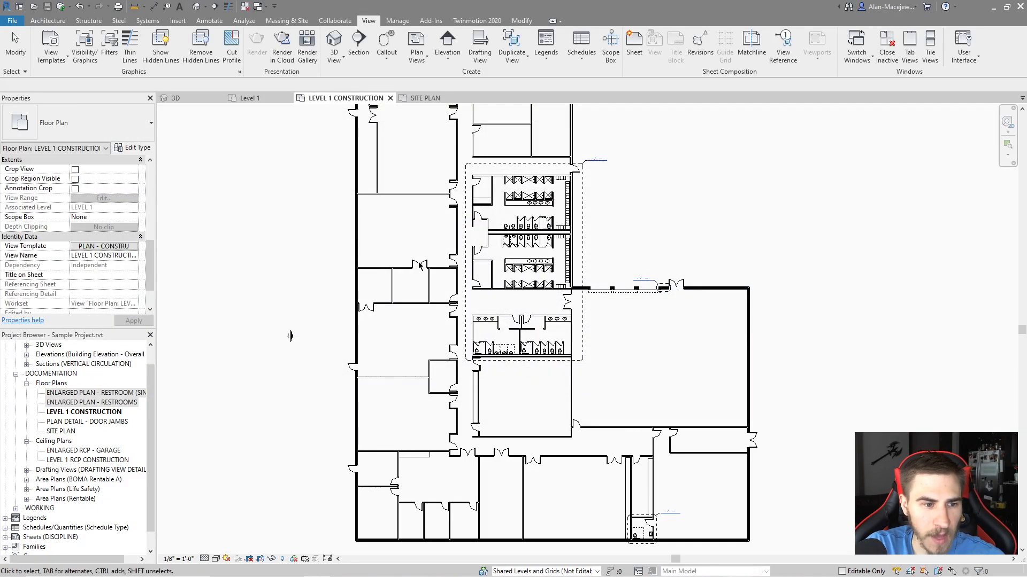
Open the ENLARGED PLAN - RESTROOM (SINGLE) floor plan and examine it with the new template.
{"action": "double_click", "coordinate": [96, 393]}
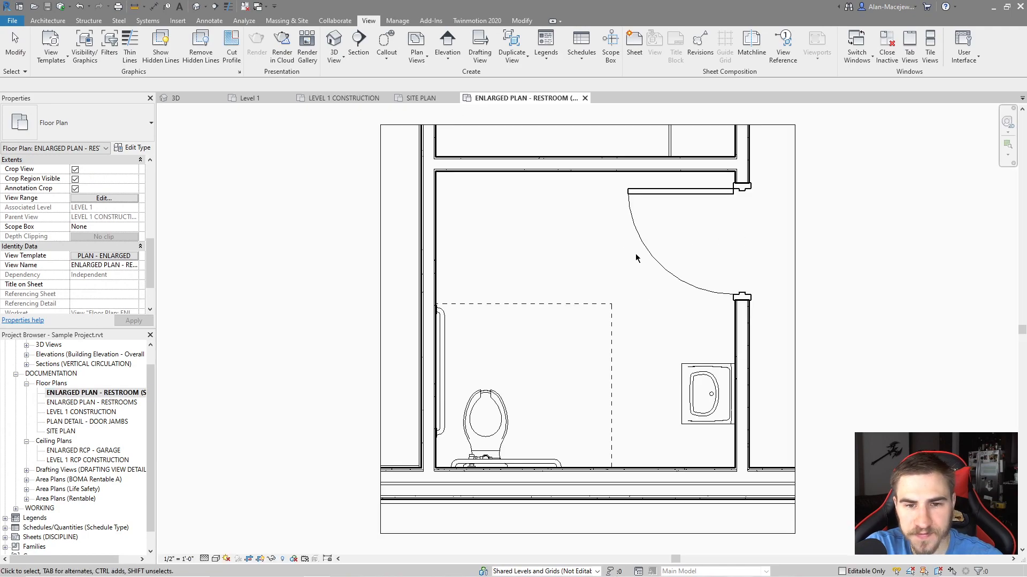
{"action": "scroll", "coordinate": [534, 379], "scroll_direction": "down", "scroll_amount": 3}
{"action": "scroll", "coordinate": [544, 406], "scroll_direction": "up", "scroll_amount": 2}
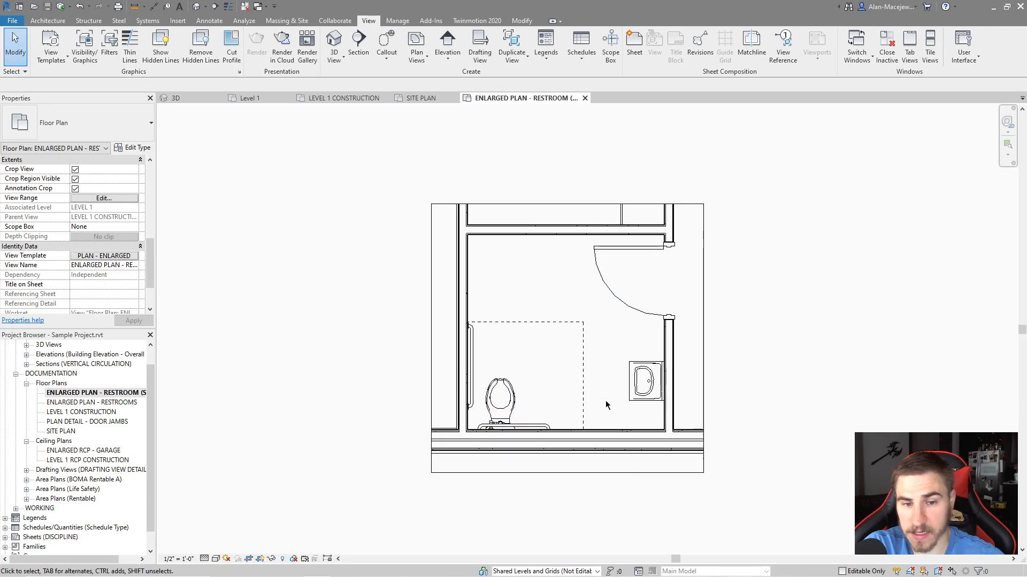
Turn off Plumbing Fixtures in the model category overrides of the PLAN - ENLARGED template and apply the change.
{"action": "left_click", "coordinate": [102, 256]}
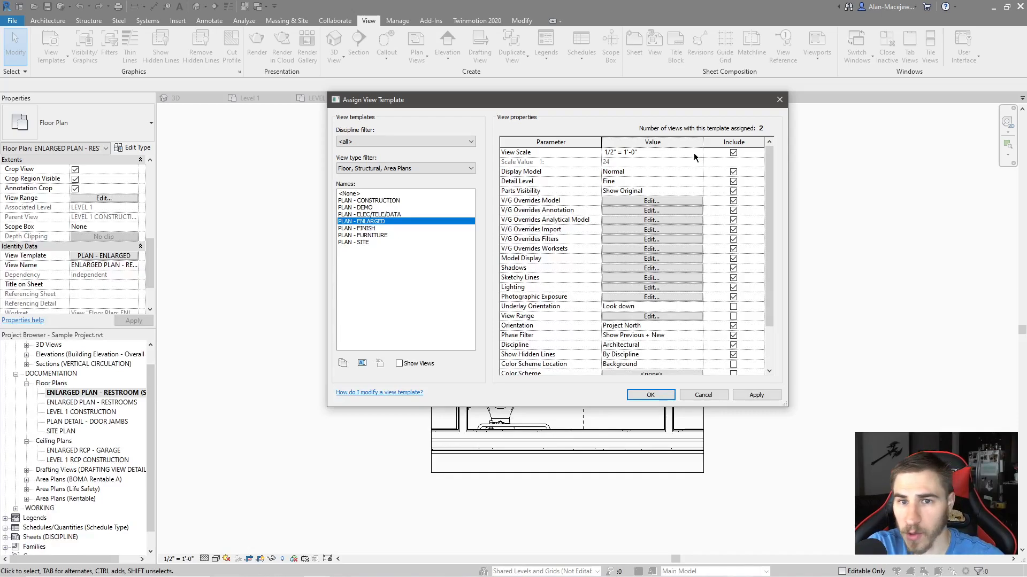
{"action": "scroll", "coordinate": [631, 234], "scroll_direction": "down", "scroll_amount": 1}
{"action": "left_click", "coordinate": [652, 172]}
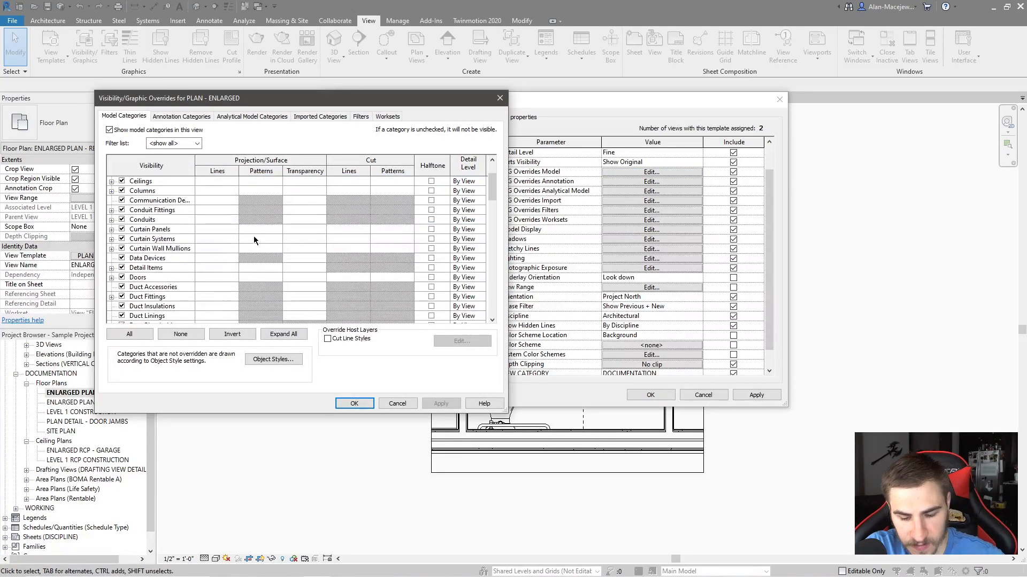
{"action": "key", "text": "p"}
{"action": "scroll", "coordinate": [197, 274], "scroll_direction": "down", "scroll_amount": 3}
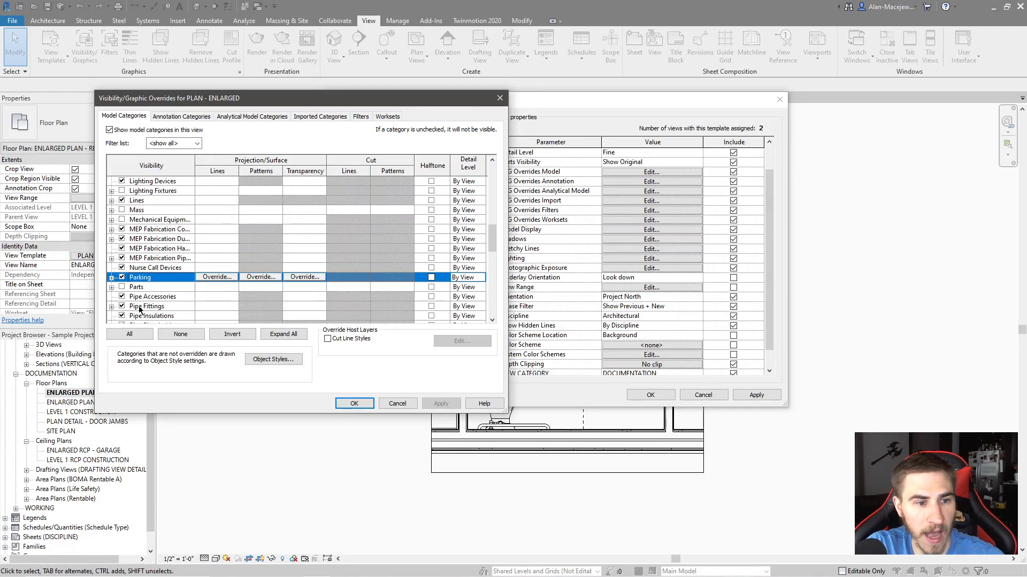
{"action": "scroll", "coordinate": [203, 289], "scroll_direction": "down", "scroll_amount": 3}
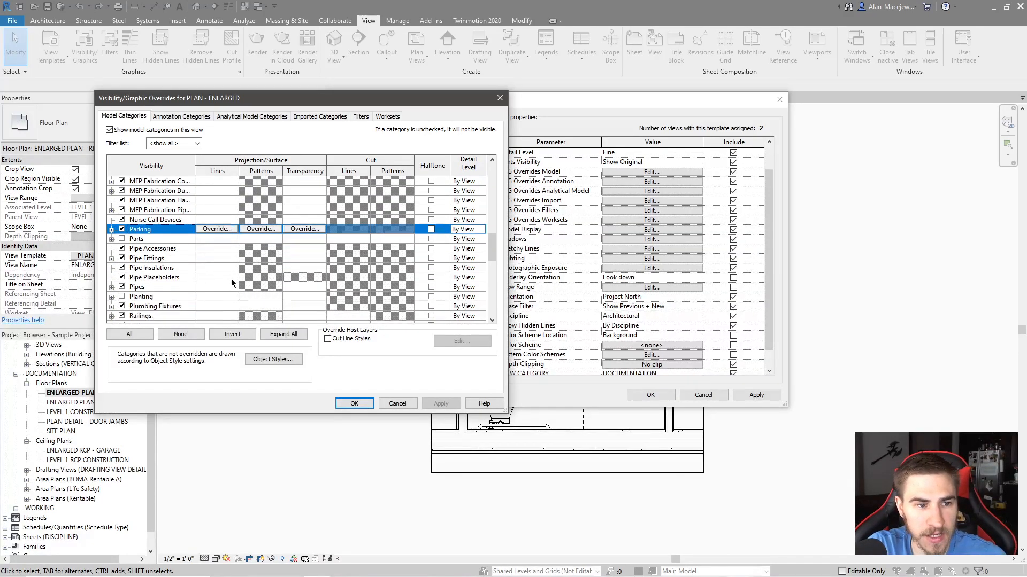
{"action": "left_click", "coordinate": [123, 297]}
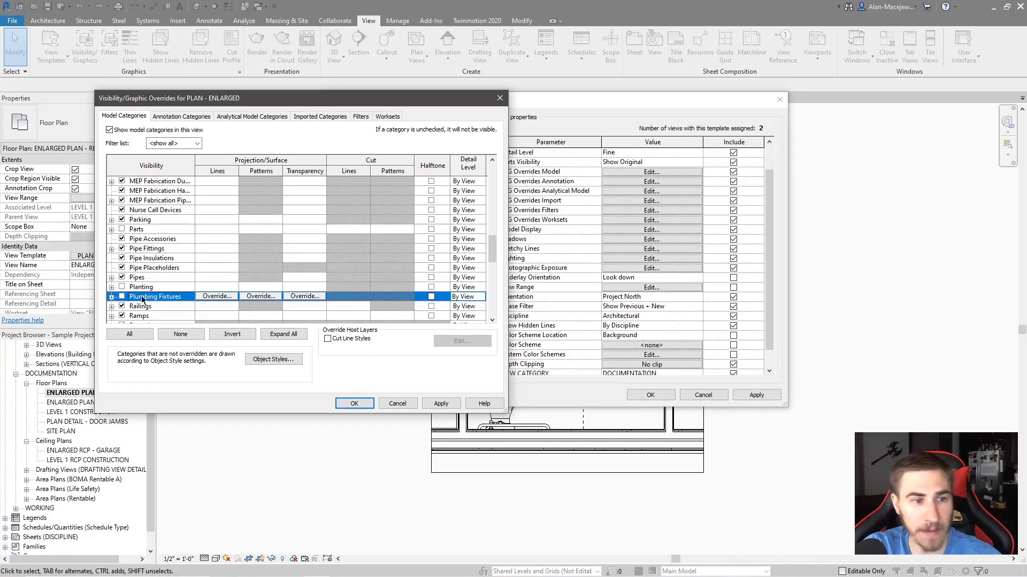
{"action": "left_click", "coordinate": [353, 403]}
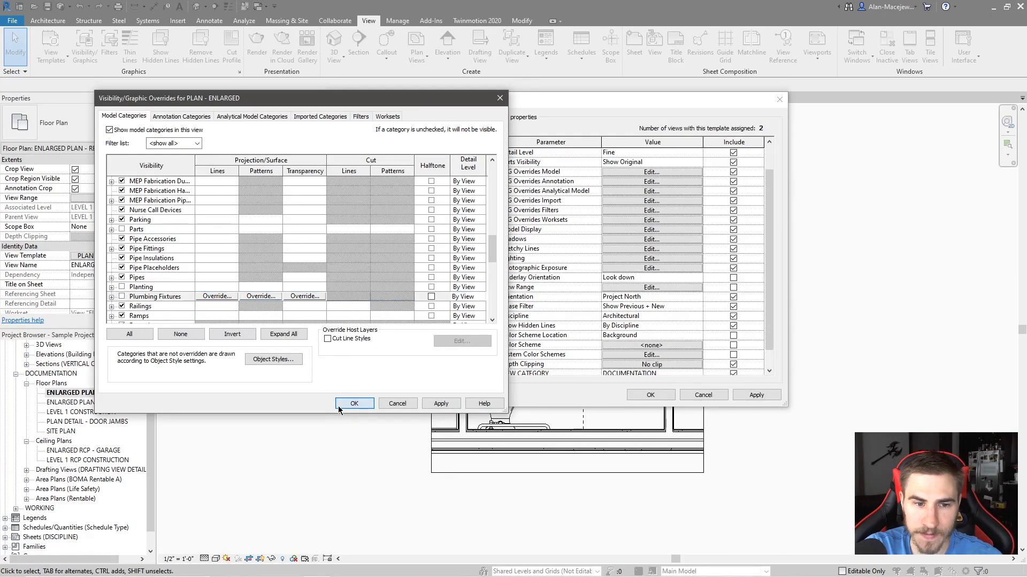
{"action": "left_click", "coordinate": [649, 395]}
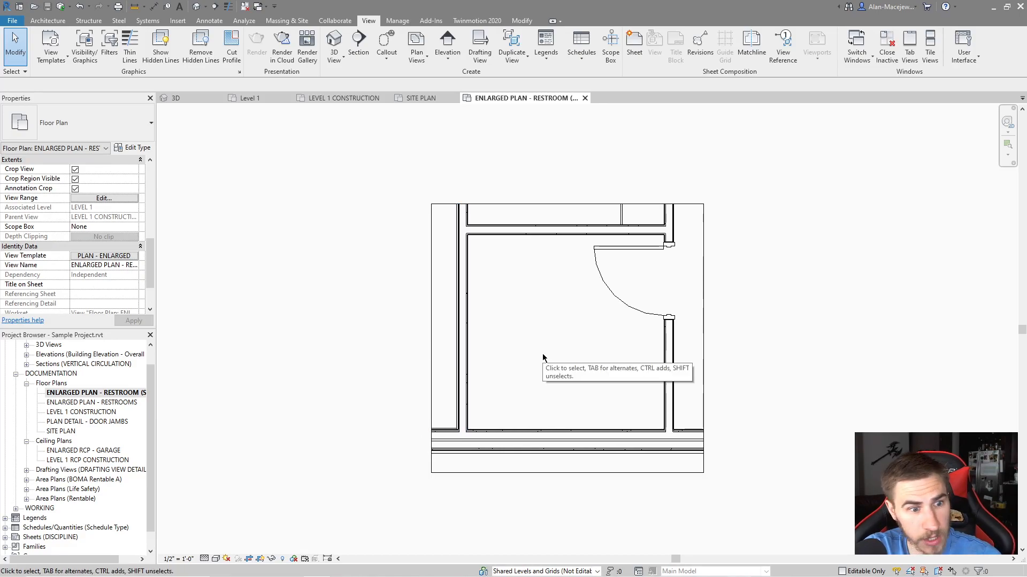
Check the ENLARGED PLAN - RESTROOMS floor plan and undo the plumbing fixtures visibility change.
{"action": "double_click", "coordinate": [91, 402]}
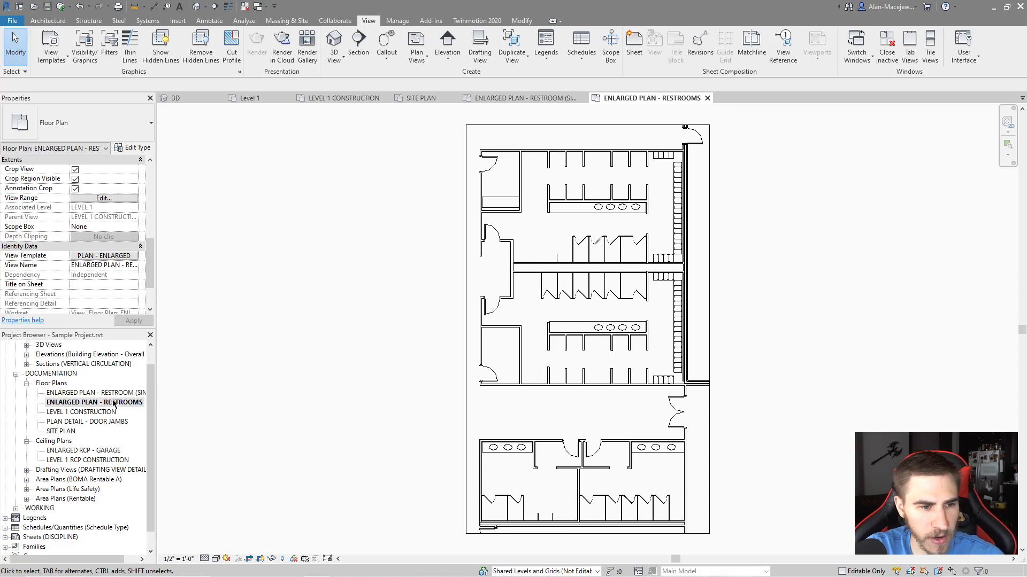
{"action": "key", "text": "ctrl+z"}
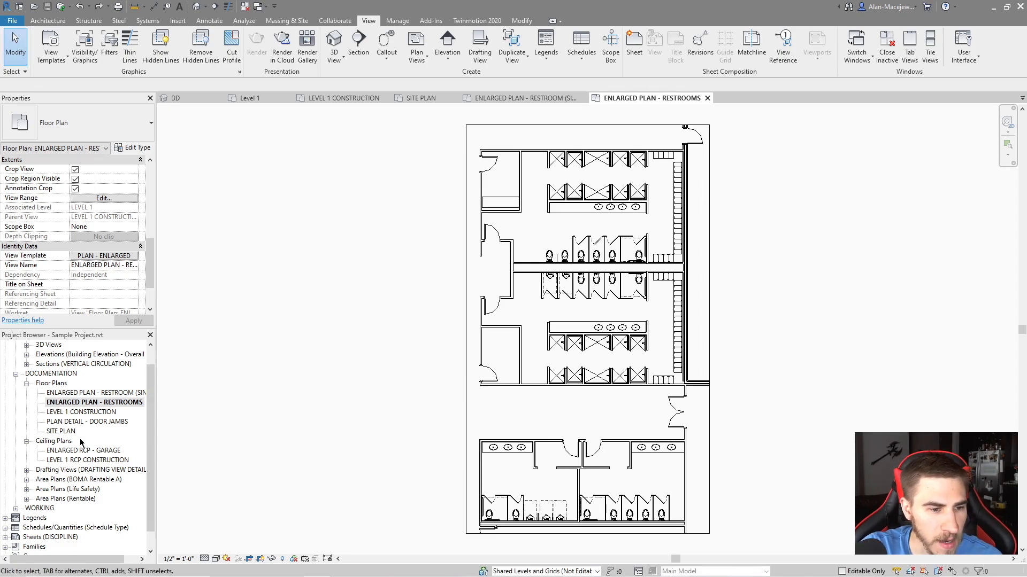
Examine the door jamb callout in LEVEL 1 CONSTRUCTION and open the PLAN DETAIL - DOOR JAMBS floor plan.
{"action": "double_click", "coordinate": [88, 411]}
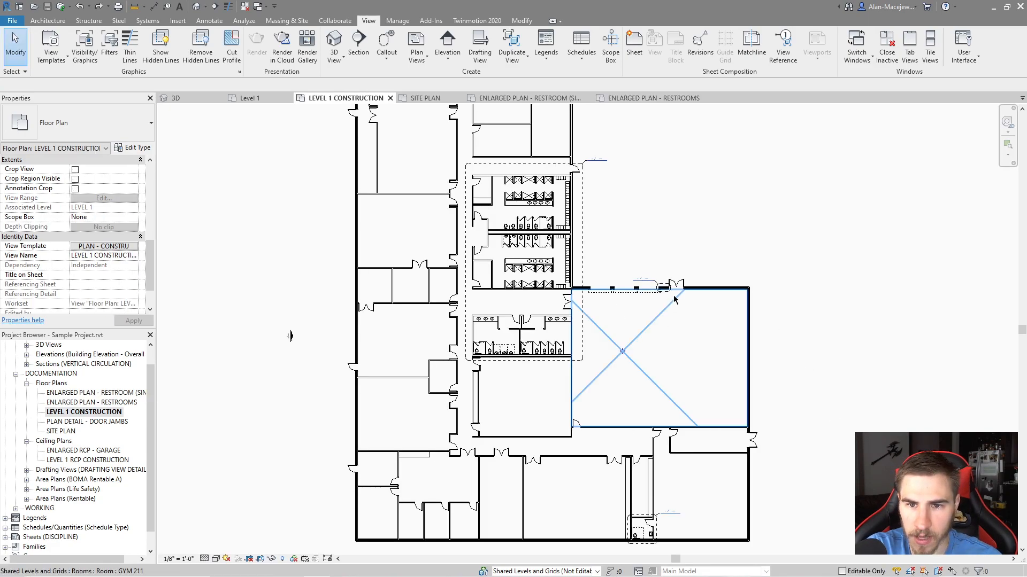
{"action": "scroll", "coordinate": [661, 277], "scroll_direction": "up", "scroll_amount": 6}
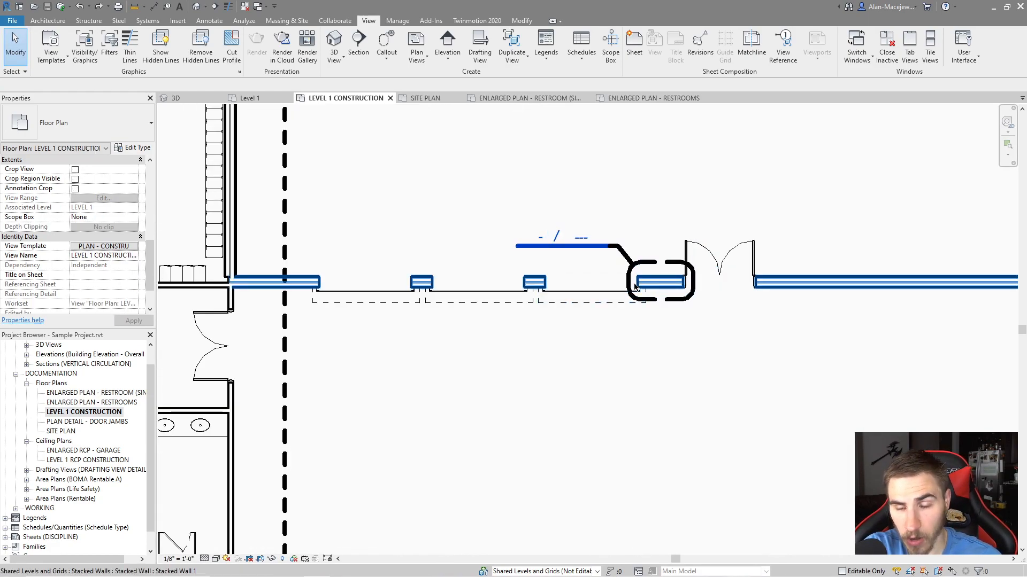
{"action": "scroll", "coordinate": [688, 321], "scroll_direction": "down", "scroll_amount": 2}
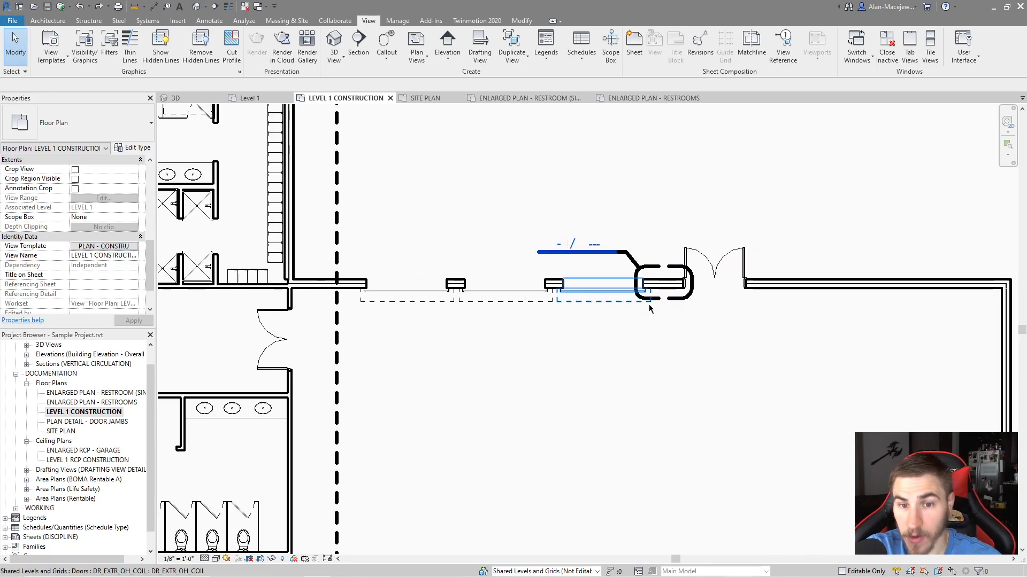
{"action": "scroll", "coordinate": [673, 306], "scroll_direction": "up", "scroll_amount": 2}
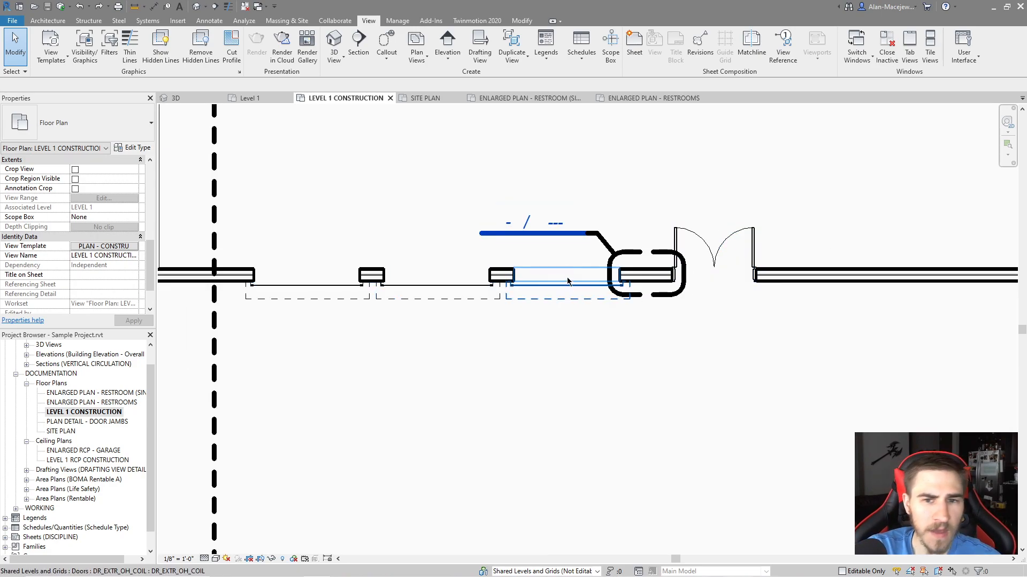
{"action": "double_click", "coordinate": [99, 422]}
{"action": "scroll", "coordinate": [529, 365], "scroll_direction": "down", "scroll_amount": 3}
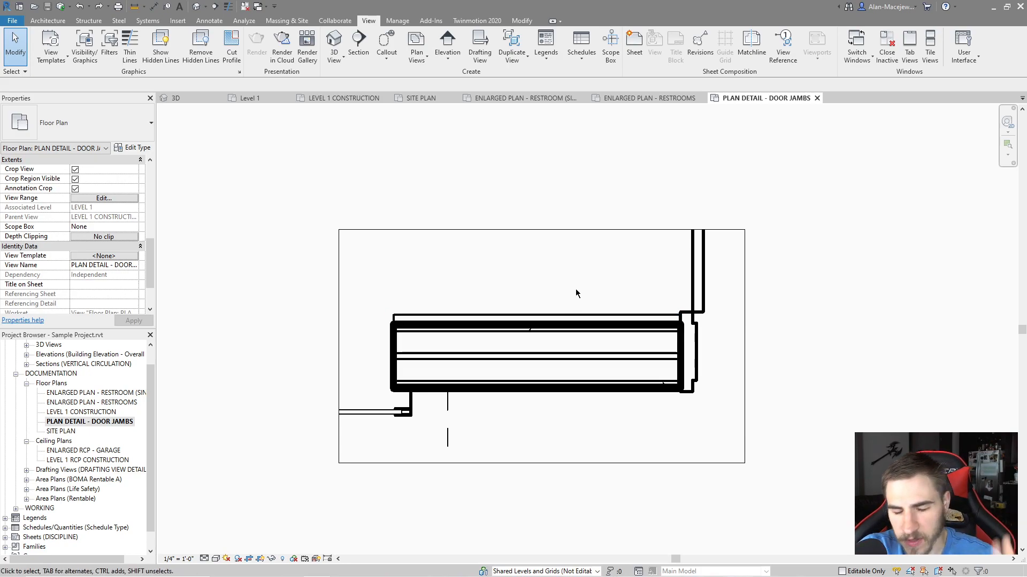
Examine the double door and overhead door openings of the exterior stacked wall in the 3D view, and return to PLAN DETAIL - DOOR JAMBS.
{"action": "left_click", "coordinate": [197, 7]}
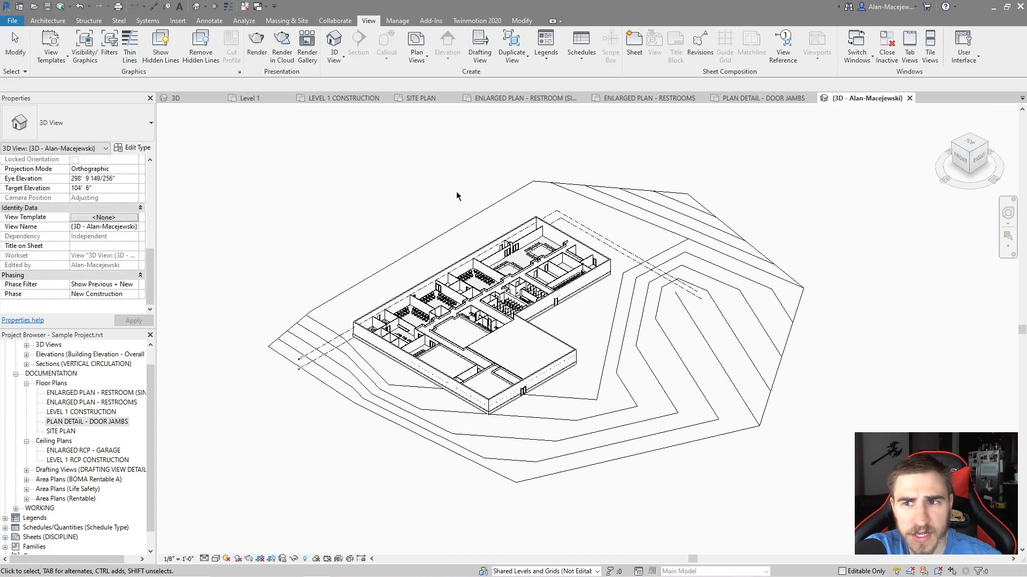
{"action": "left_click", "coordinate": [910, 98]}
{"action": "left_click", "coordinate": [173, 98]}
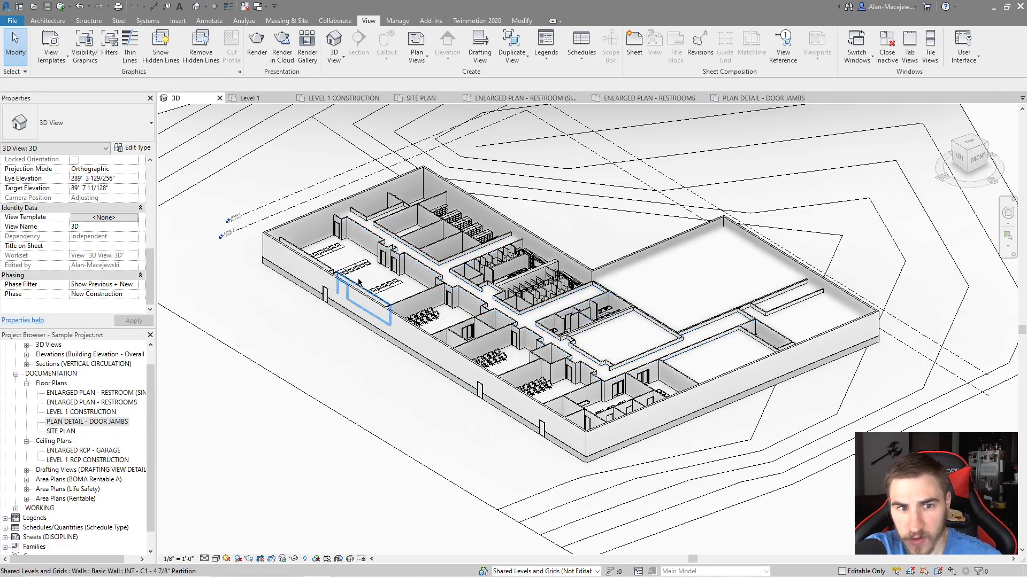
{"action": "middle_click_drag", "start_coordinate": [462, 364], "coordinate": [666, 340], "text": "shift"}
{"action": "scroll", "coordinate": [666, 345], "scroll_direction": "up", "scroll_amount": 8}
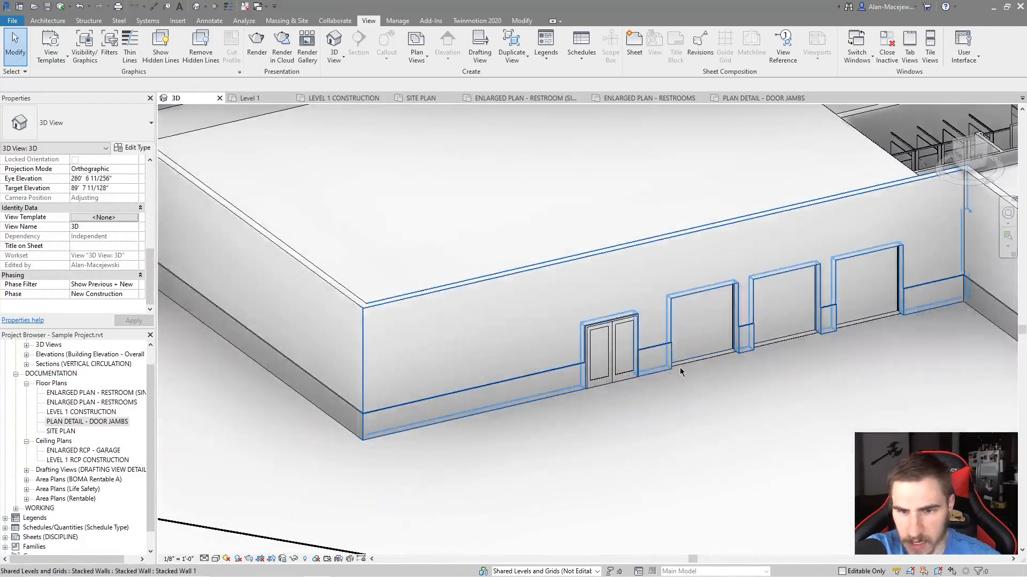
{"action": "scroll", "coordinate": [670, 367], "scroll_direction": "up", "scroll_amount": 4}
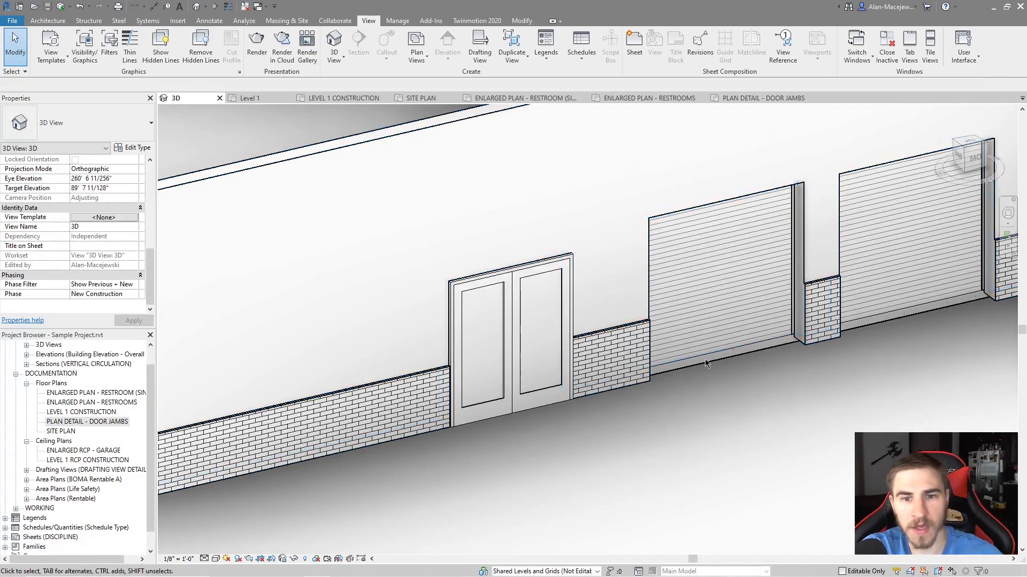
{"action": "left_click", "coordinate": [748, 98]}
{"action": "middle_click_drag", "start_coordinate": [663, 269], "coordinate": [652, 265]}
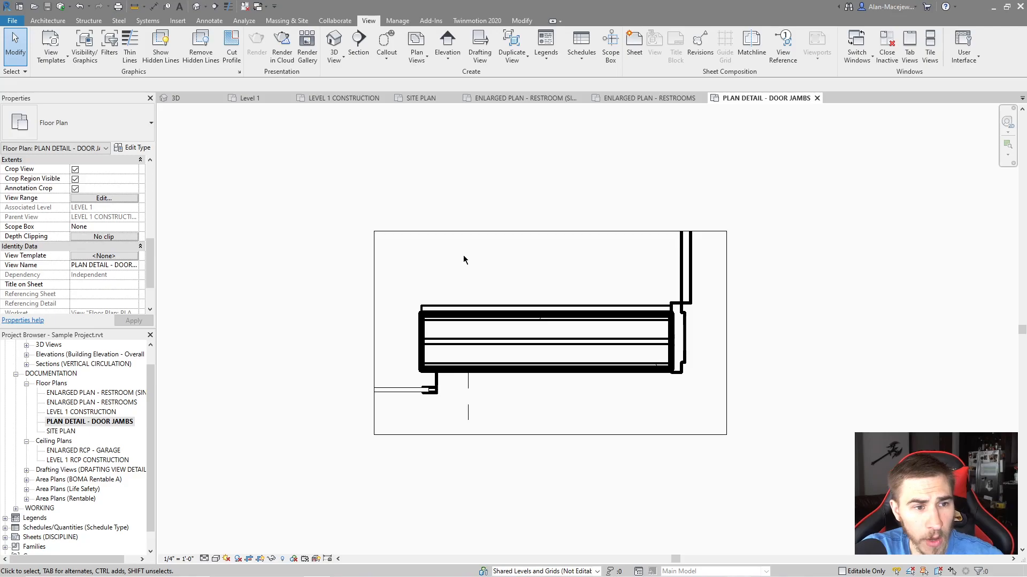
Duplicate the PLAN - ENLARGED view template as PLAN - DETAIL and assign it to the door jambs floor plan.
{"action": "left_click", "coordinate": [104, 256]}
{"action": "left_click", "coordinate": [350, 221]}
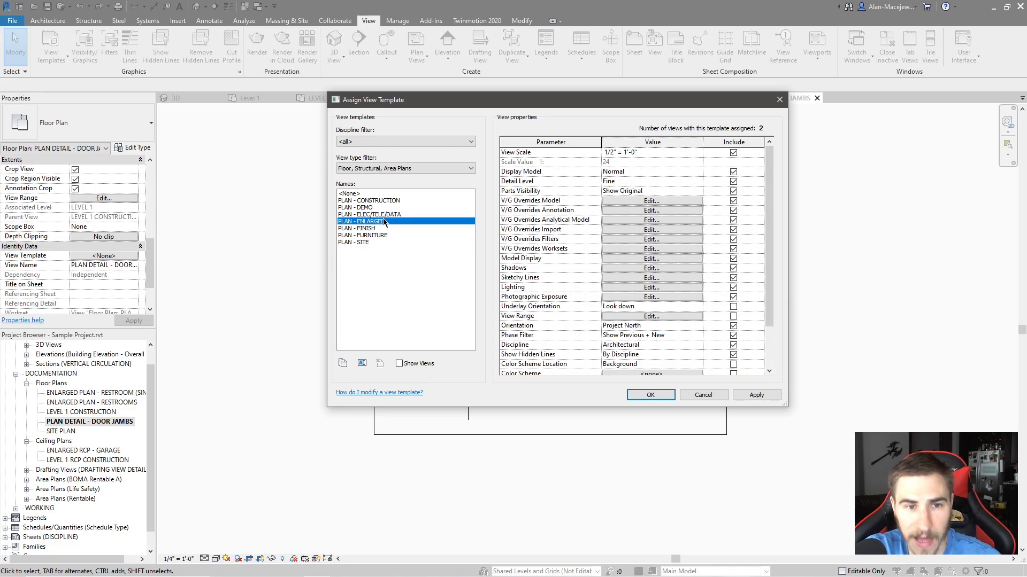
{"action": "left_click", "coordinate": [343, 363]}
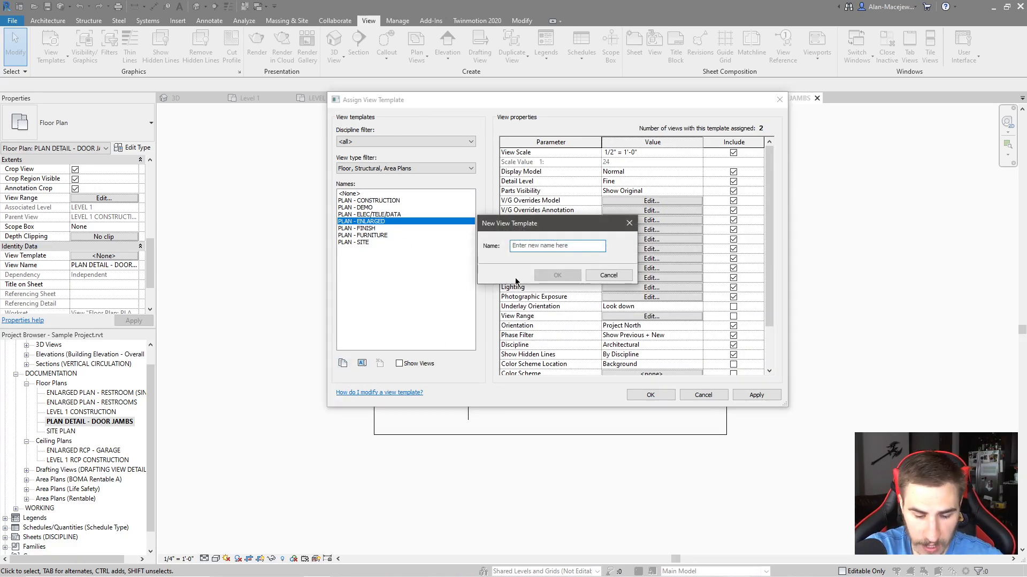
{"action": "type", "text": "PLAN - DE"}
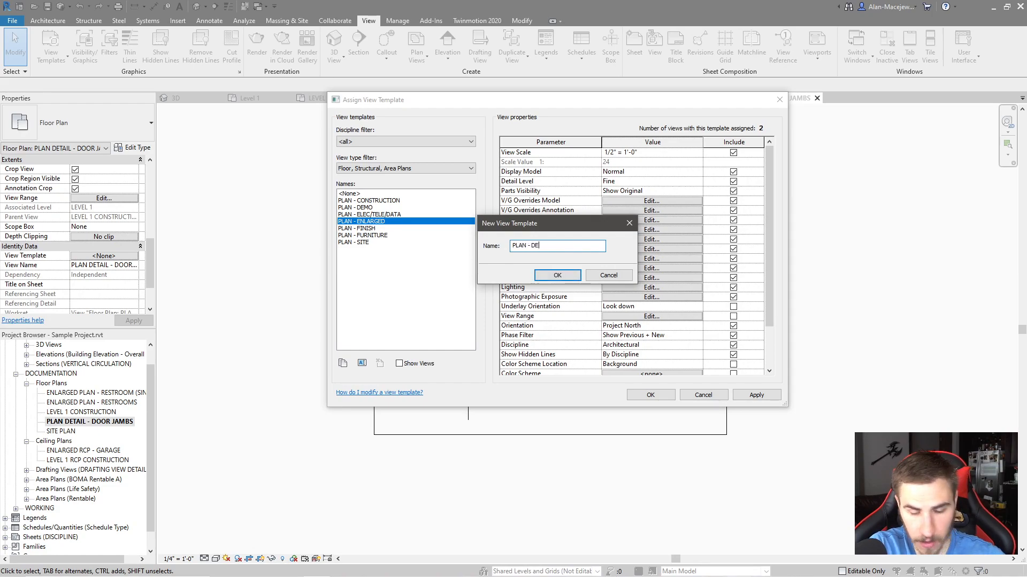
{"action": "key", "text": "Return"}
{"action": "key", "text": "Return"}
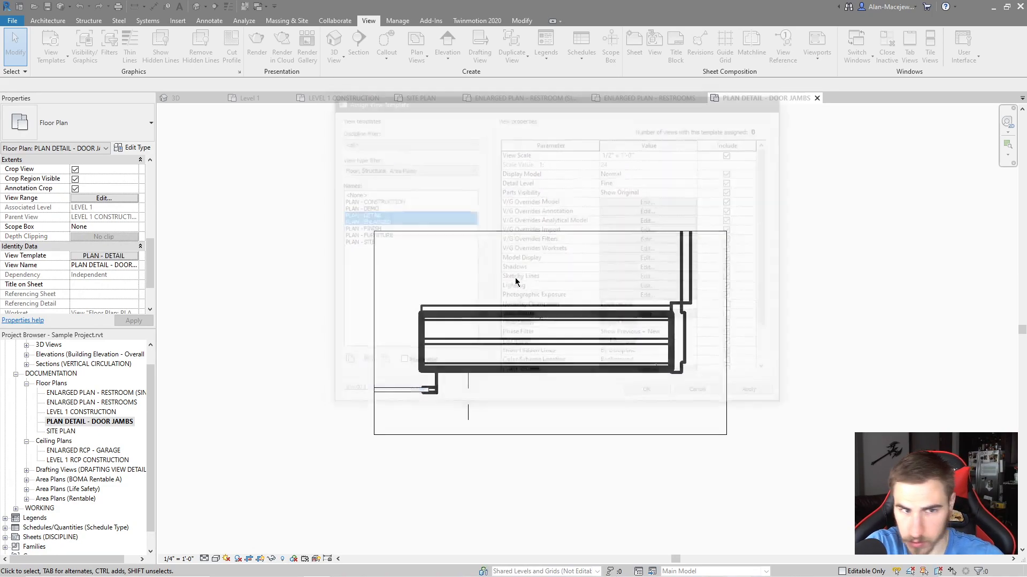
Set the view scale of the PLAN - DETAIL template to 3/4" = 1'-0" and apply the change.
{"action": "left_click", "coordinate": [115, 256]}
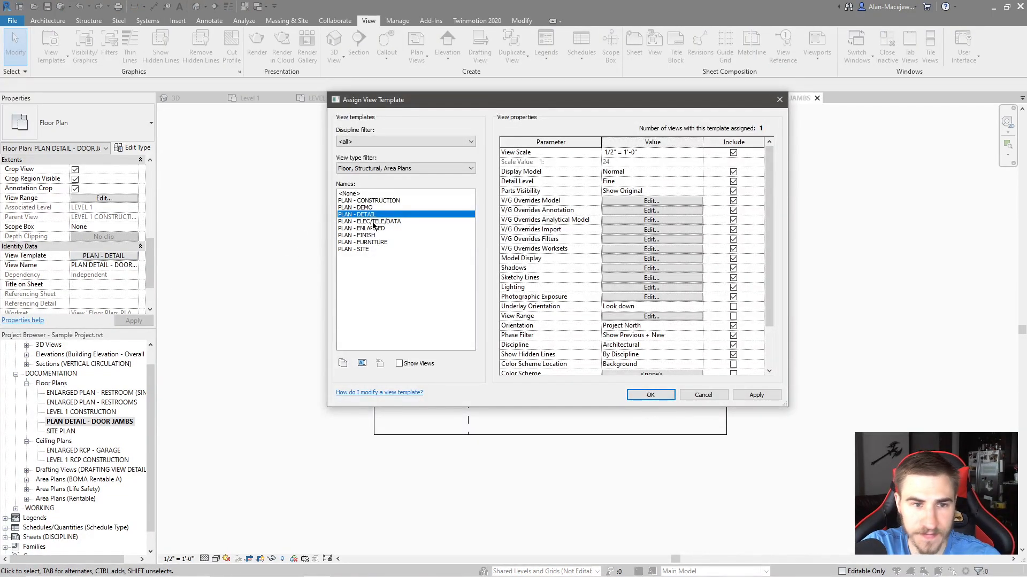
{"action": "left_click", "coordinate": [697, 152]}
{"action": "left_click", "coordinate": [697, 153]}
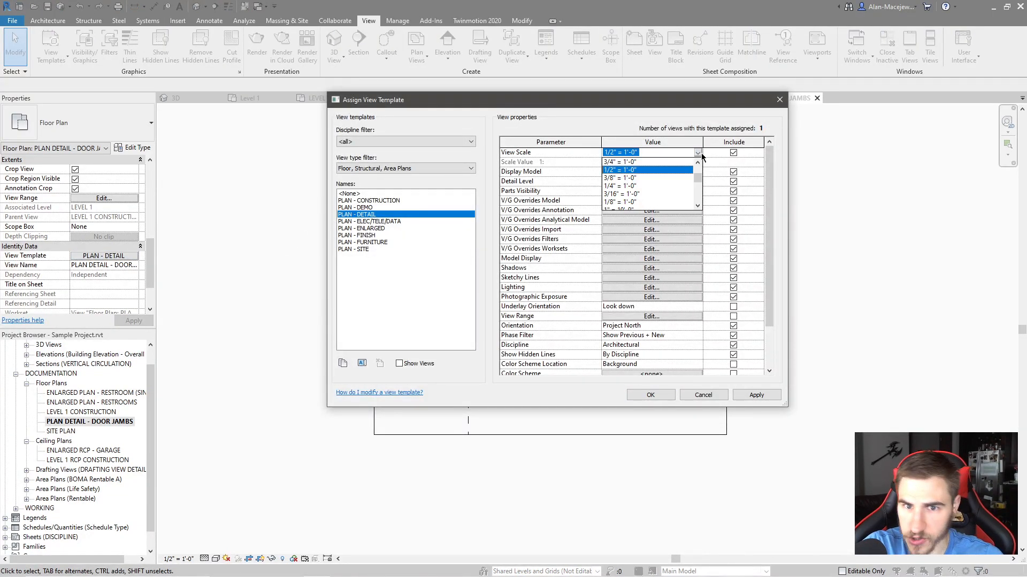
{"action": "scroll", "coordinate": [641, 191], "scroll_direction": "down", "scroll_amount": 1}
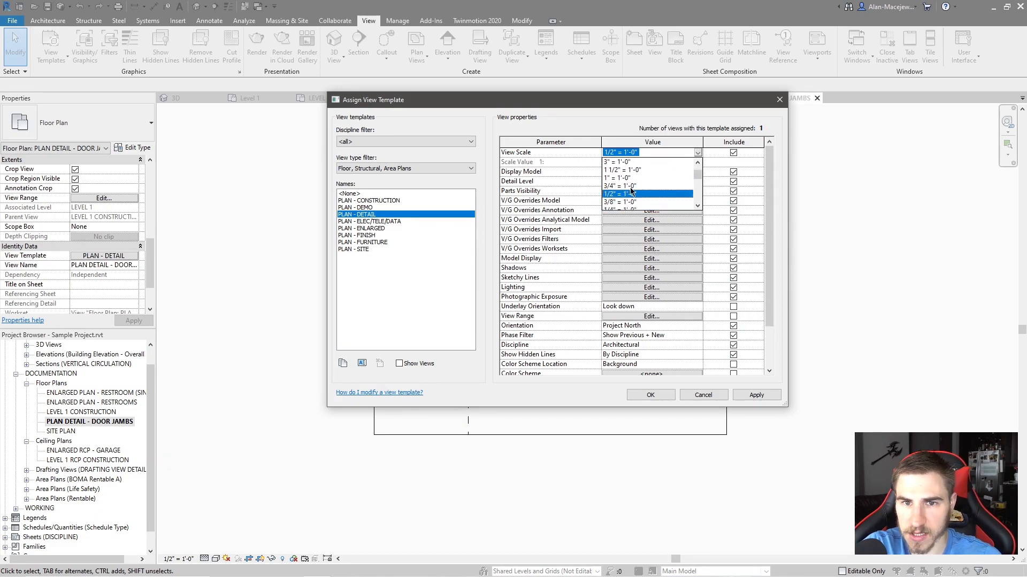
{"action": "left_click", "coordinate": [619, 186]}
{"action": "left_click", "coordinate": [751, 396]}
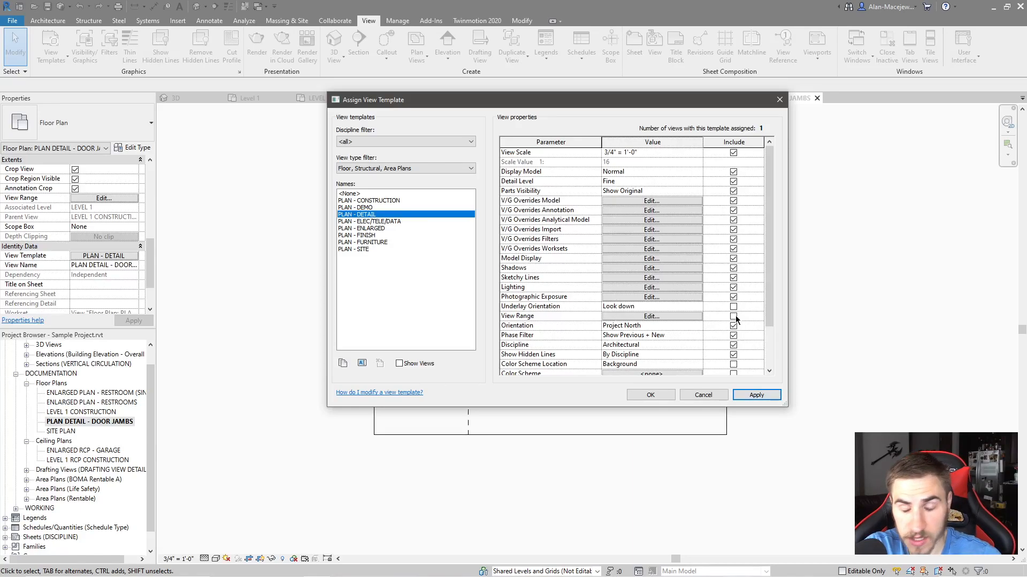
{"action": "left_click", "coordinate": [671, 395]}
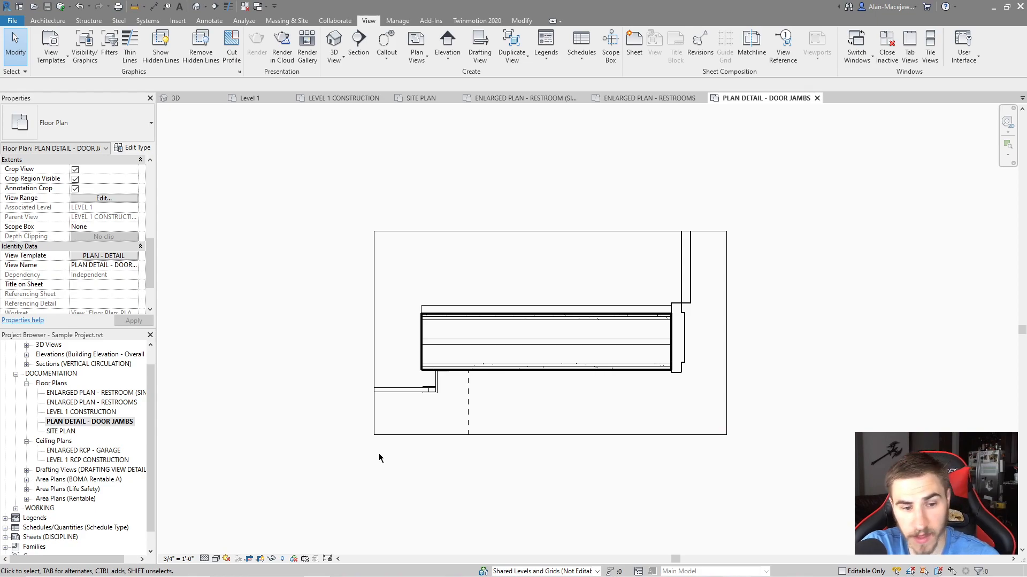
Try to change the visual style and the model category visibility directly in the PLAN DETAIL - DOOR JAMBS view.
{"action": "left_click", "coordinate": [216, 559]}
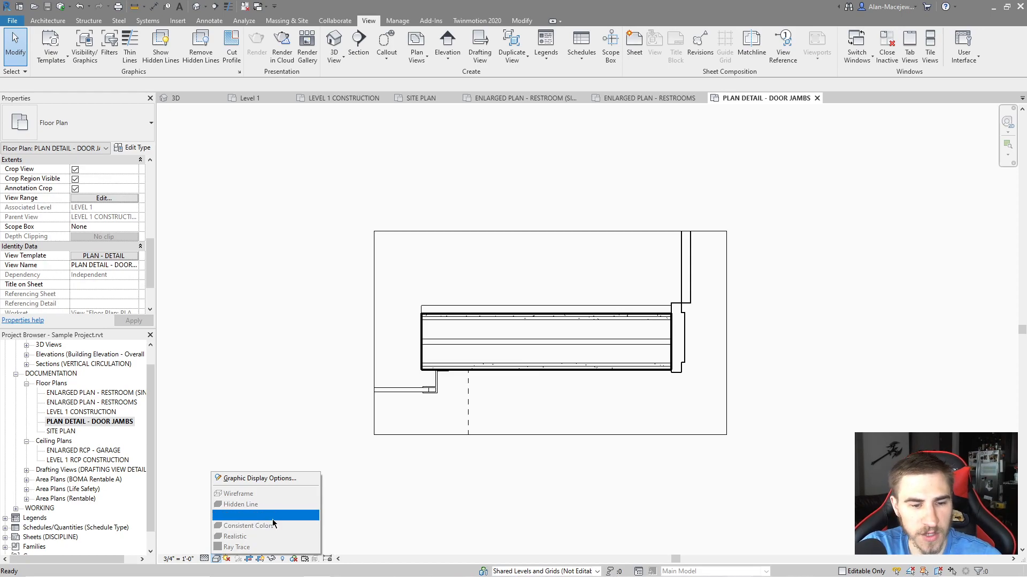
{"action": "left_click", "coordinate": [242, 516]}
{"action": "key", "text": "v"}
{"action": "key", "text": "g"}
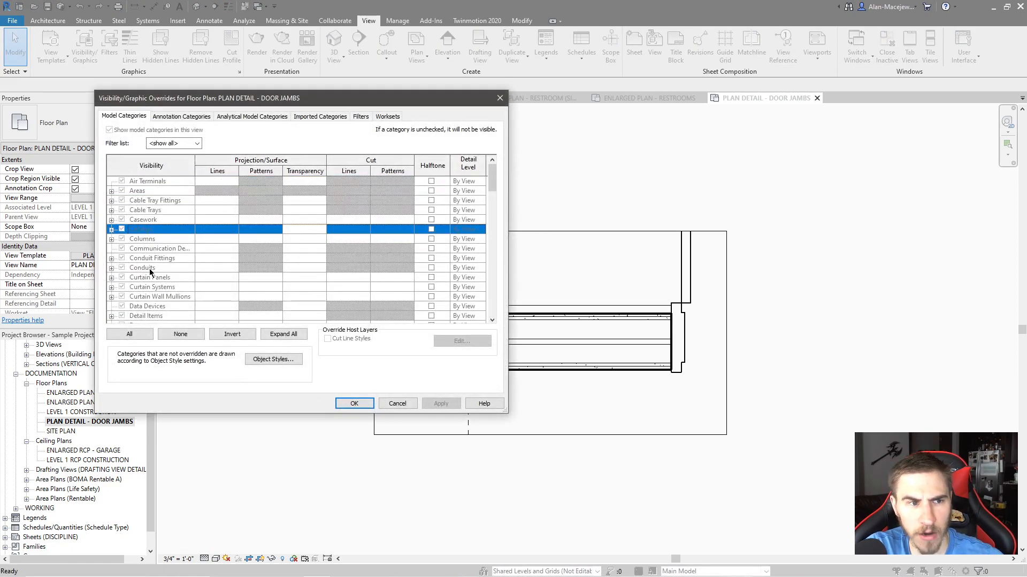
{"action": "scroll", "coordinate": [149, 269], "scroll_direction": "down", "scroll_amount": 2}
{"action": "left_click", "coordinate": [117, 279]}
{"action": "left_click", "coordinate": [126, 297]}
{"action": "scroll", "coordinate": [137, 297], "scroll_direction": "down", "scroll_amount": 2}
{"action": "left_click", "coordinate": [127, 306]}
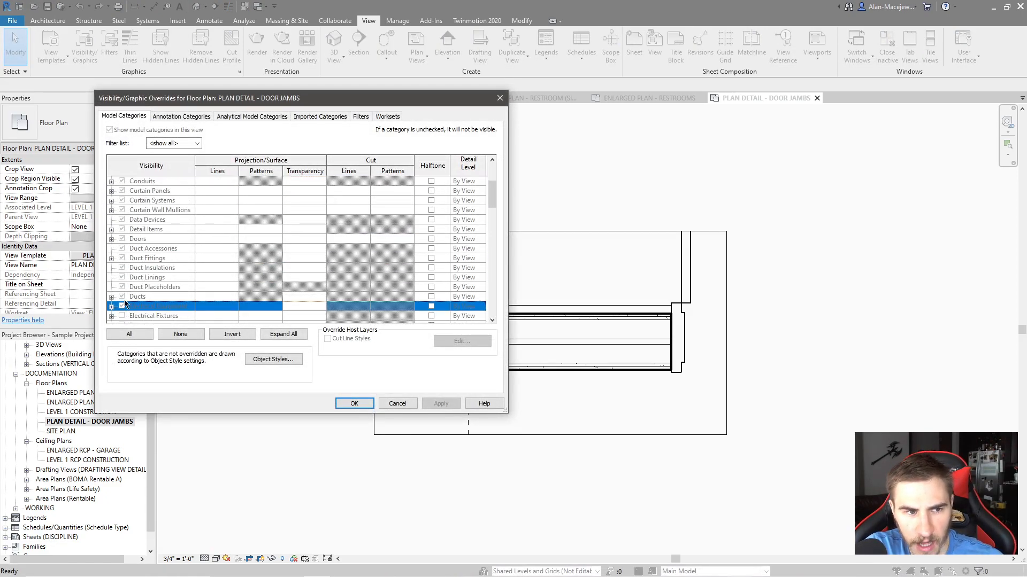
Check the annotation, analytical model and imported category overrides of the door jambs view, and close the overrides.
{"action": "left_click", "coordinate": [181, 116]}
{"action": "left_click", "coordinate": [177, 295]}
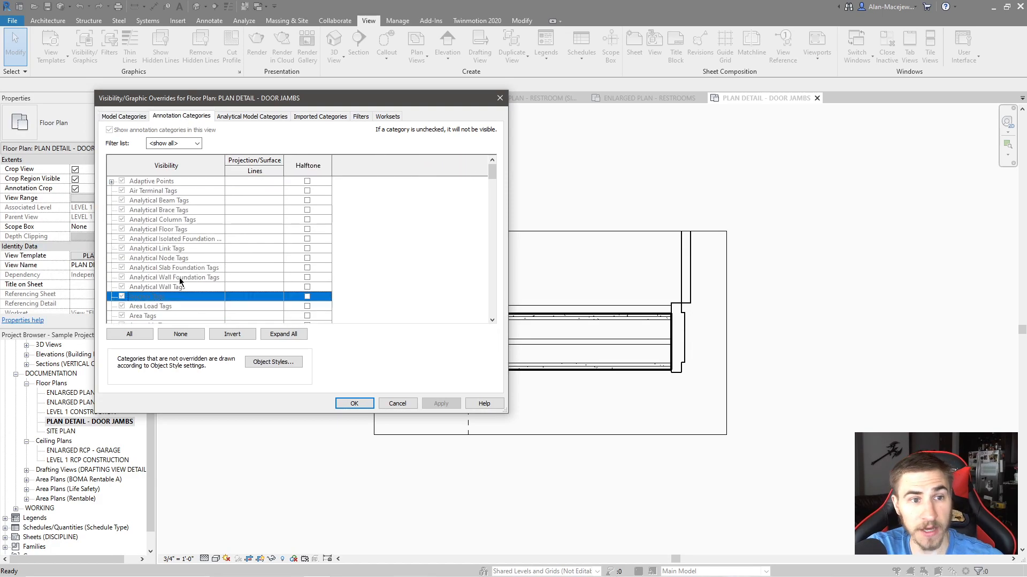
{"action": "left_click", "coordinate": [252, 116]}
{"action": "left_click", "coordinate": [194, 231]}
{"action": "left_click", "coordinate": [198, 259]}
{"action": "left_click", "coordinate": [308, 116]}
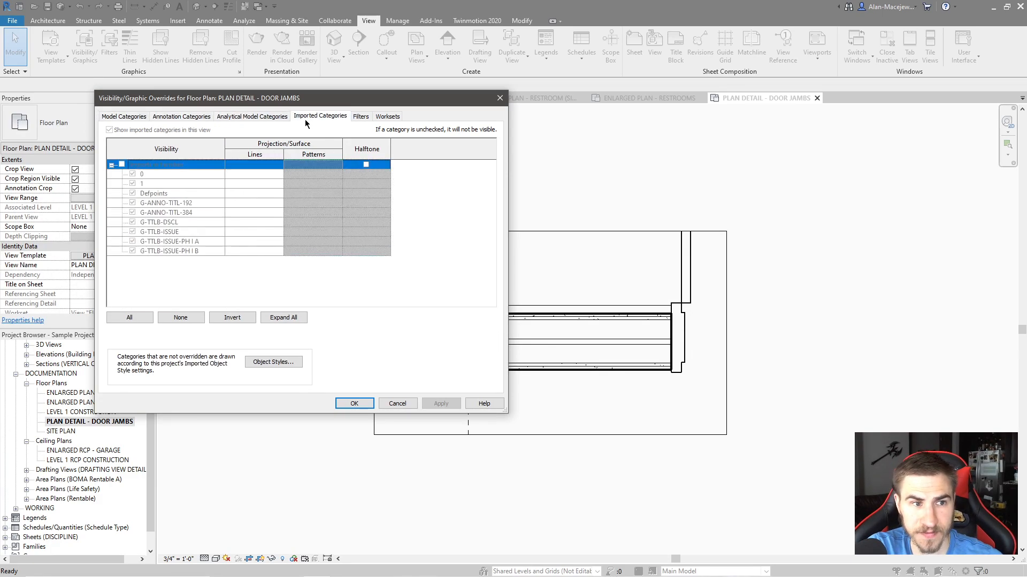
{"action": "left_click", "coordinate": [220, 203]}
{"action": "left_click", "coordinate": [500, 98]}
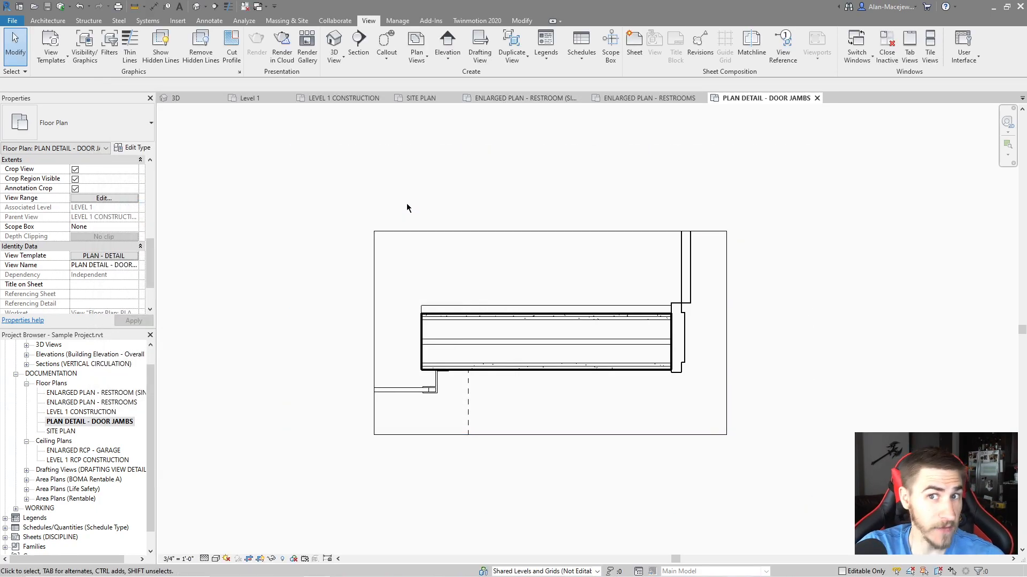
Review which parameters the PLAN - DETAIL template includes and compare them with the visual style options offered in the view.
{"action": "left_click", "coordinate": [123, 259]}
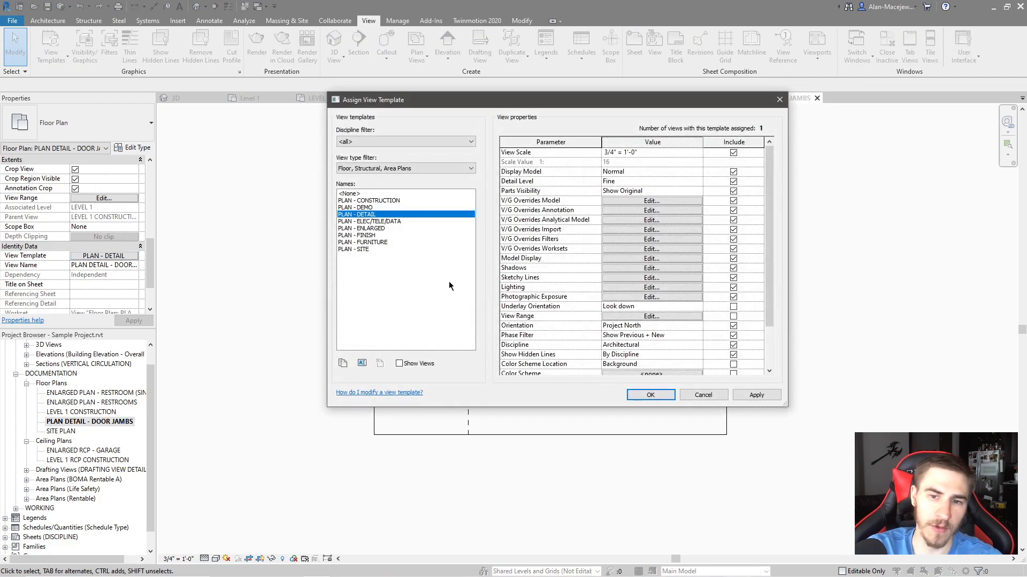
{"action": "left_click", "coordinate": [779, 99]}
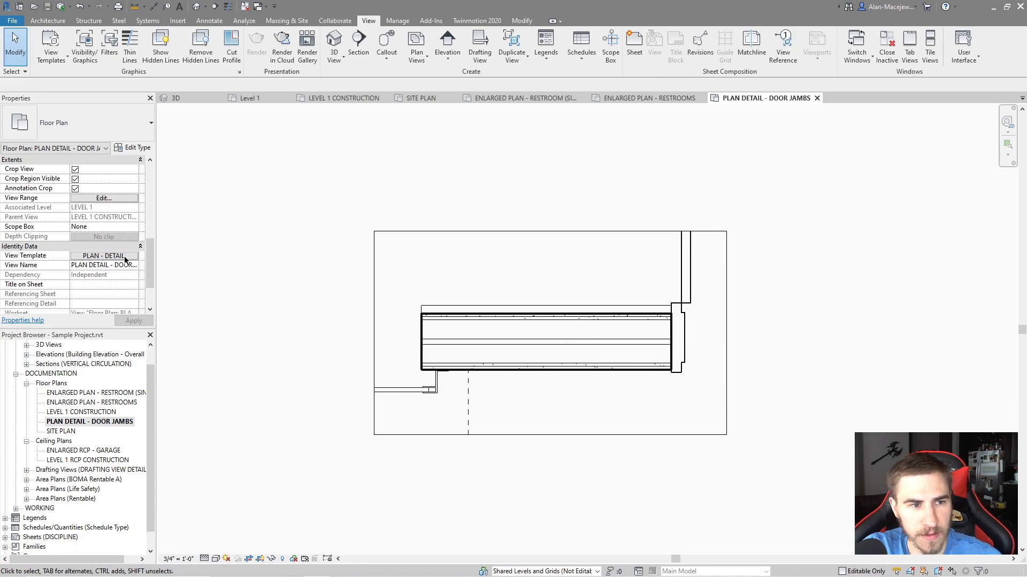
{"action": "left_click", "coordinate": [216, 559]}
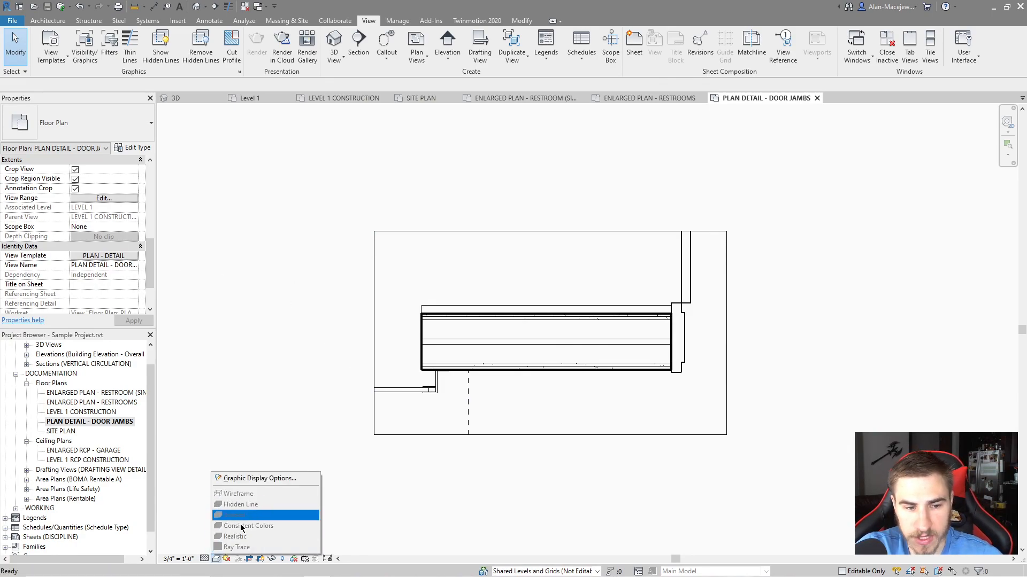
{"action": "left_click", "coordinate": [104, 256]}
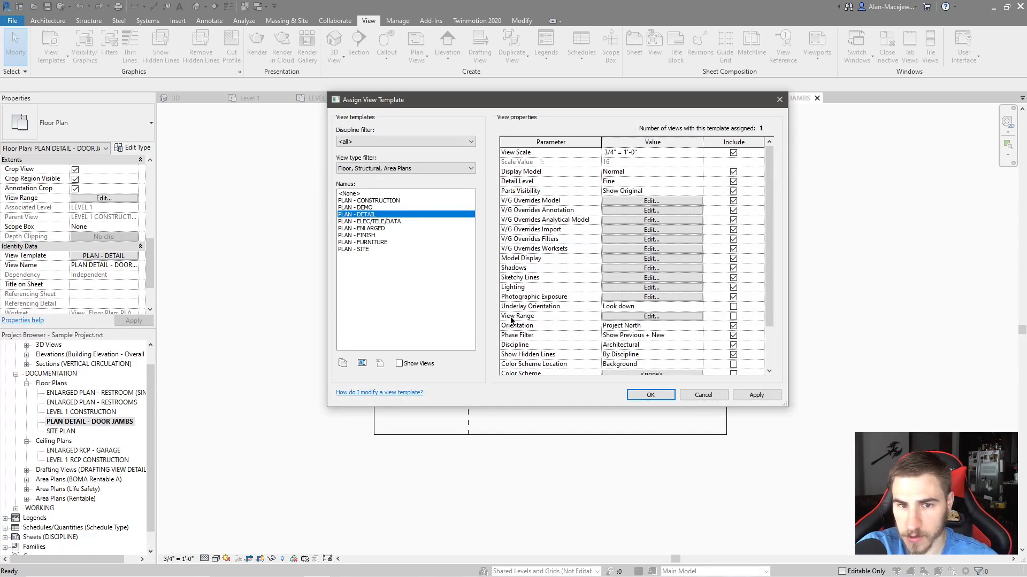
{"action": "scroll", "coordinate": [607, 312], "scroll_direction": "down", "scroll_amount": 2}
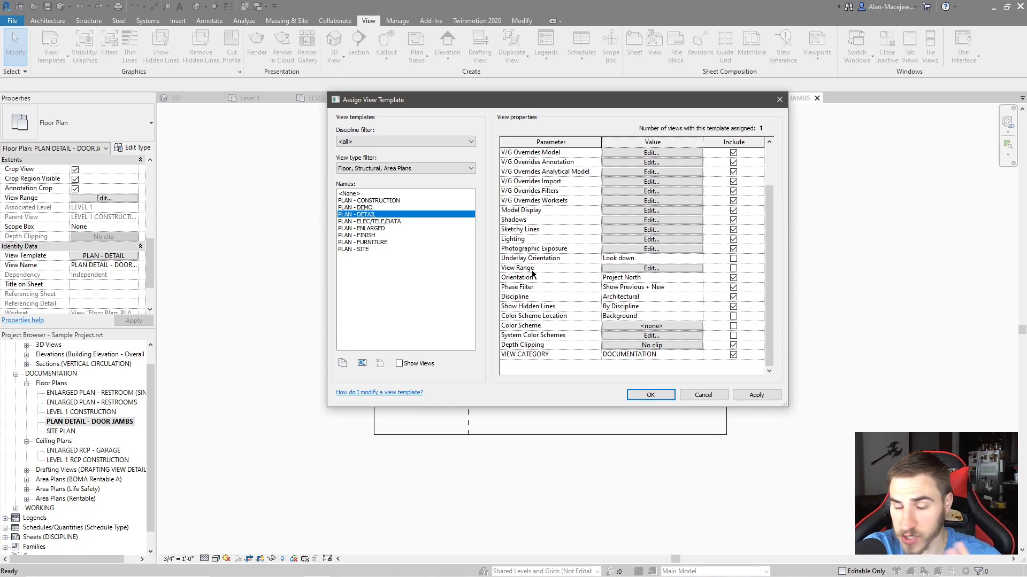
{"action": "left_click", "coordinate": [651, 395]}
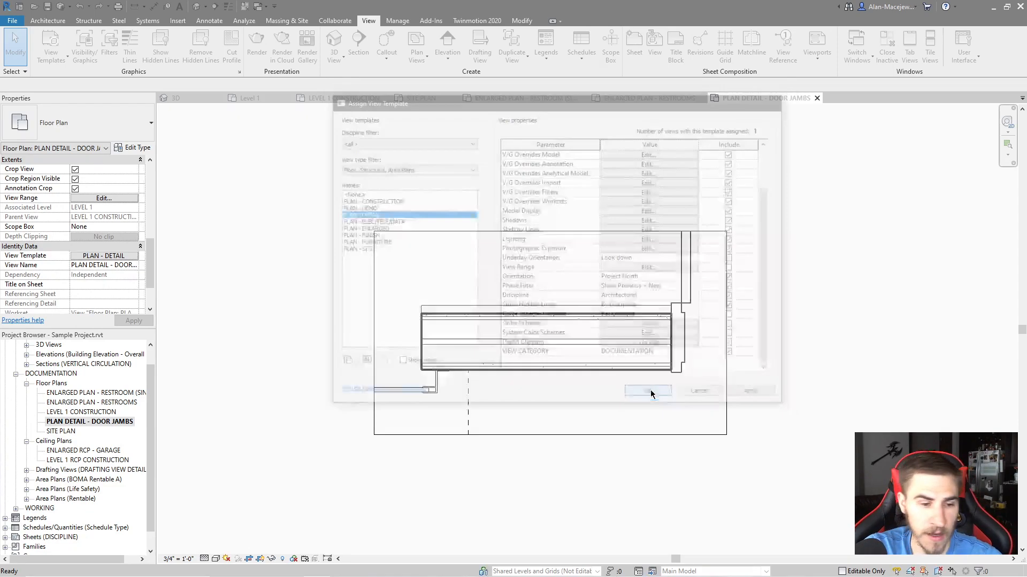
{"action": "left_click", "coordinate": [215, 559]}
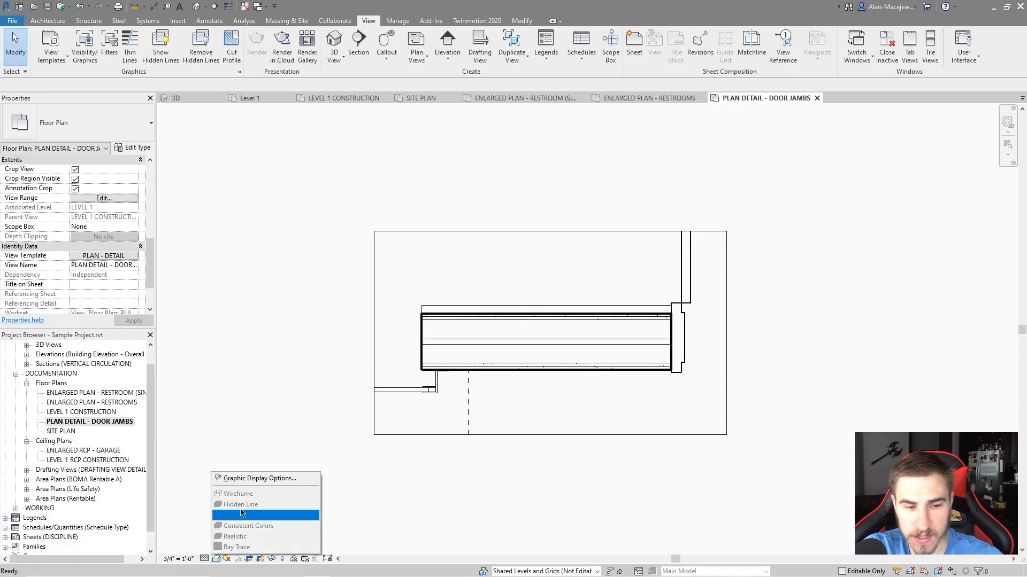
{"action": "left_click", "coordinate": [274, 403]}
Set the cut plane offset in the door jambs plan's view range to 2' 6".
{"action": "left_click", "coordinate": [99, 199]}
{"action": "left_click_drag", "start_coordinate": [627, 218], "coordinate": [823, 167]}
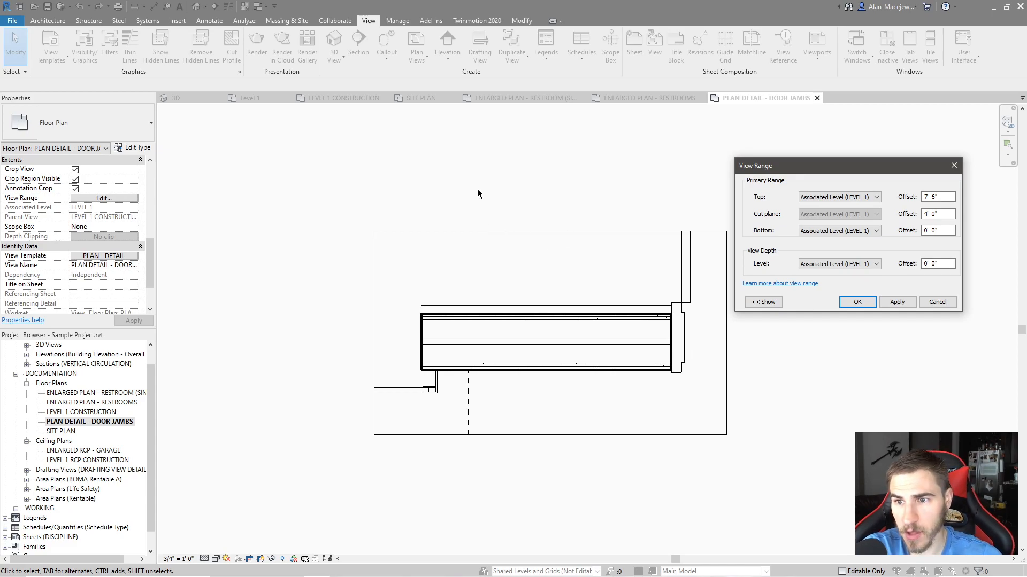
{"action": "left_click_drag", "start_coordinate": [940, 214], "coordinate": [909, 218]}
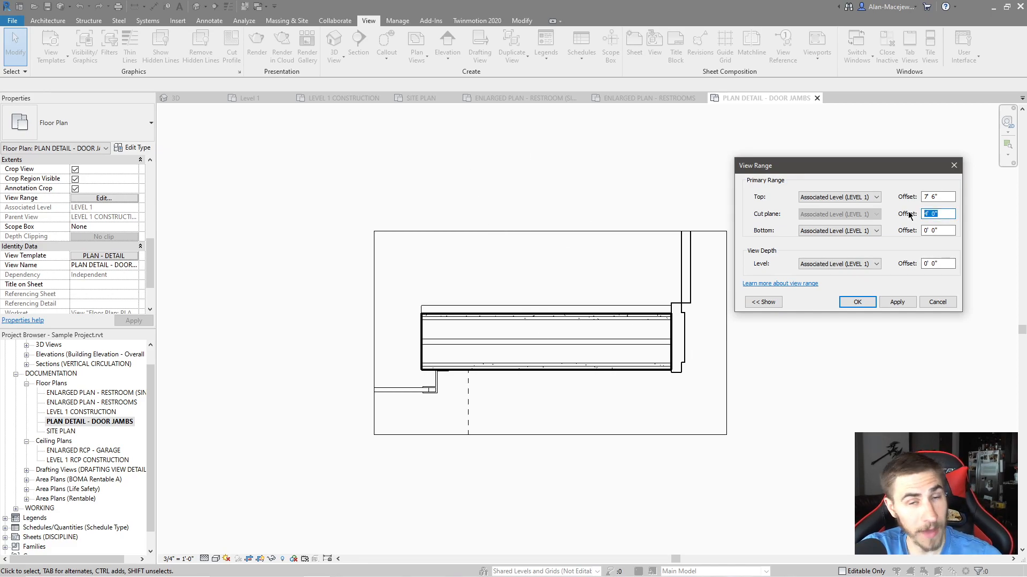
{"action": "type", "text": "2.5"}
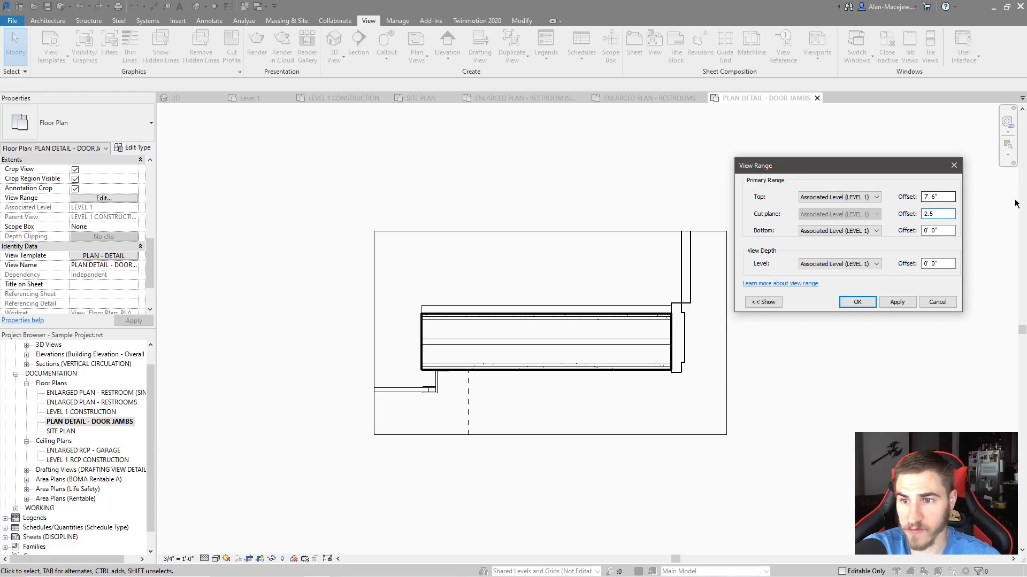
{"action": "left_click", "coordinate": [887, 302]}
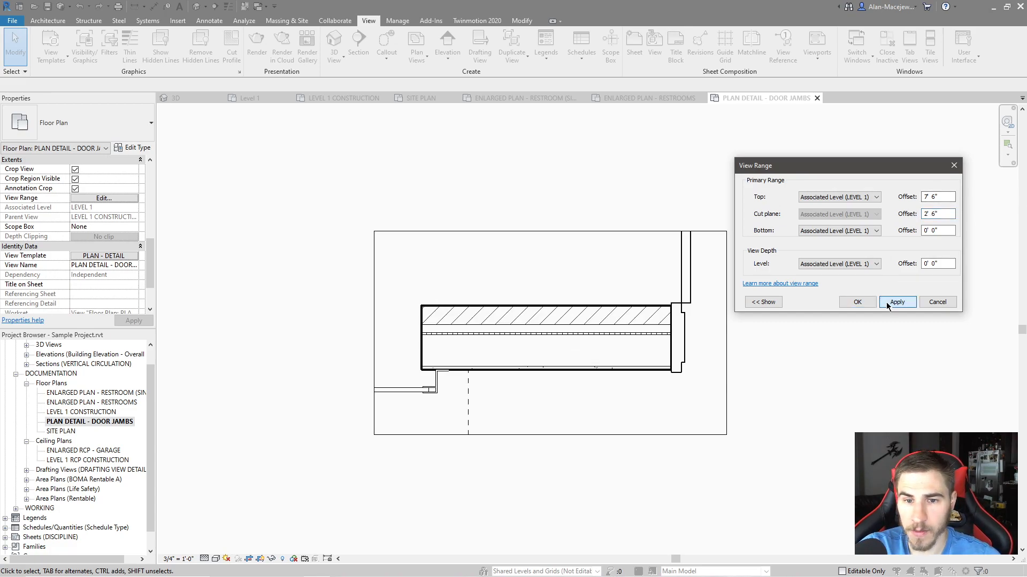
{"action": "left_click", "coordinate": [856, 302]}
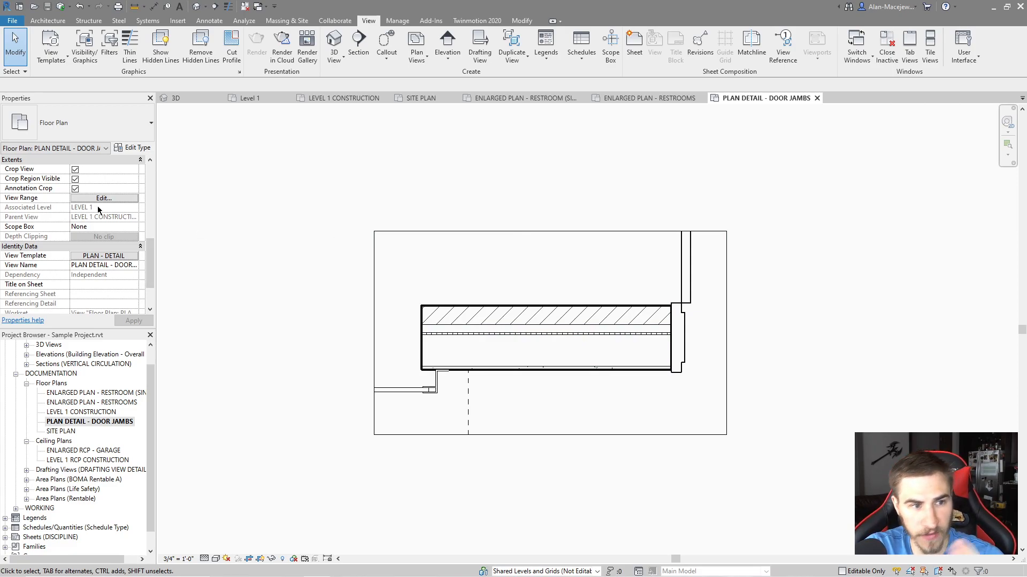
Review the workset, analytical model, filter and imported category overrides of the PLAN - DETAIL template, and close it.
{"action": "left_click", "coordinate": [103, 256]}
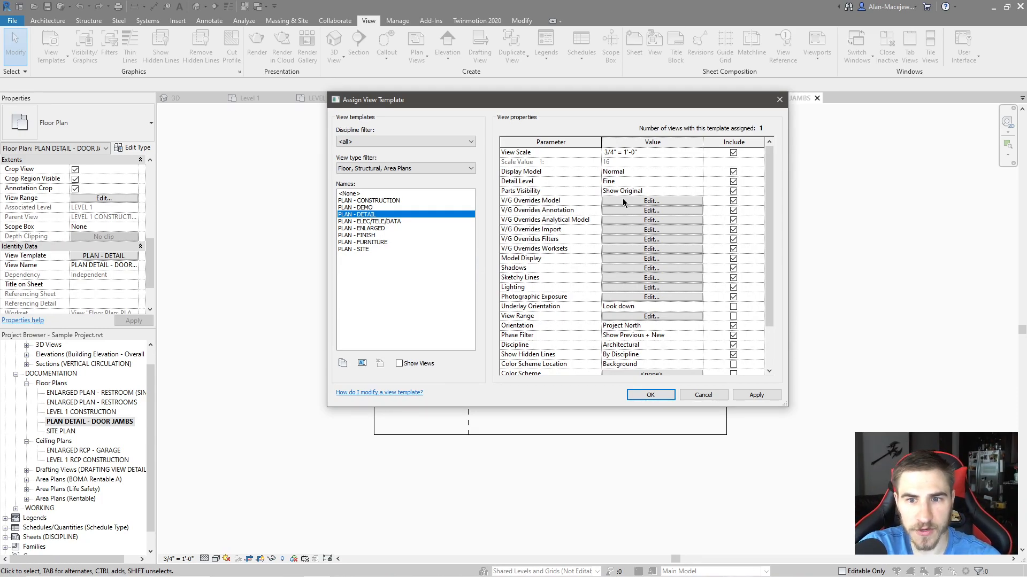
{"action": "left_click", "coordinate": [630, 248]}
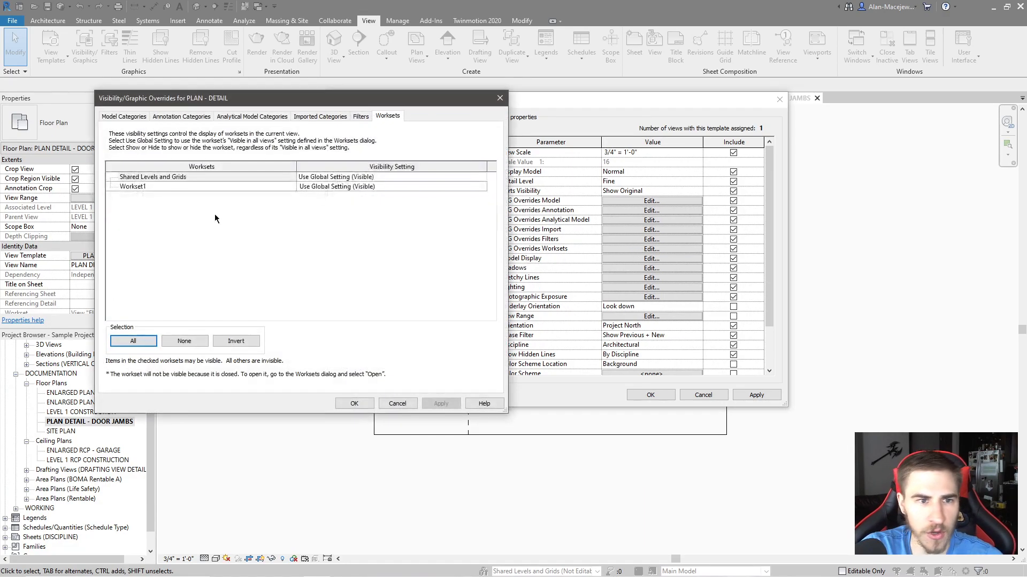
{"action": "left_click", "coordinate": [252, 116]}
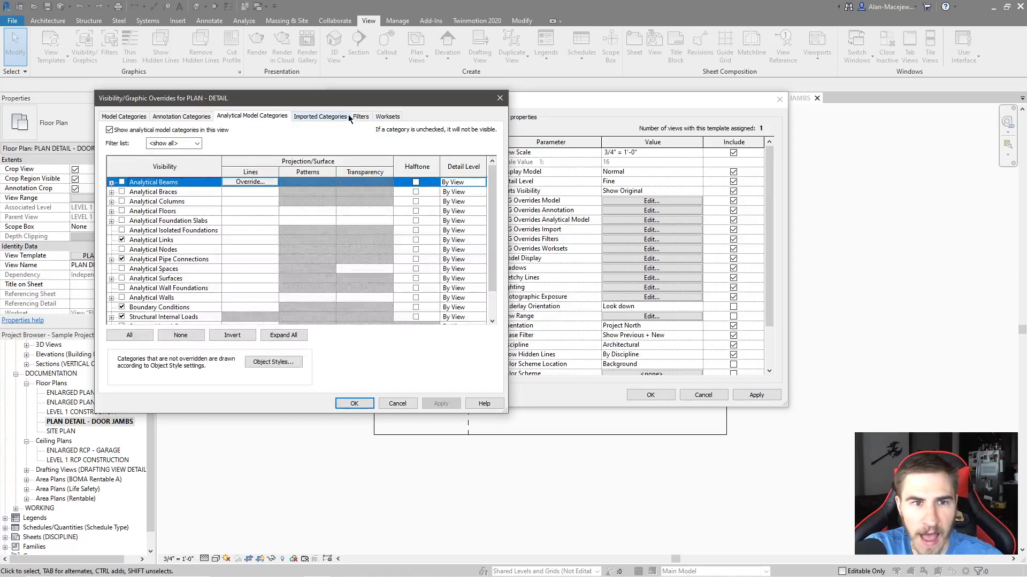
{"action": "left_click", "coordinate": [354, 117]}
{"action": "left_click", "coordinate": [333, 117]}
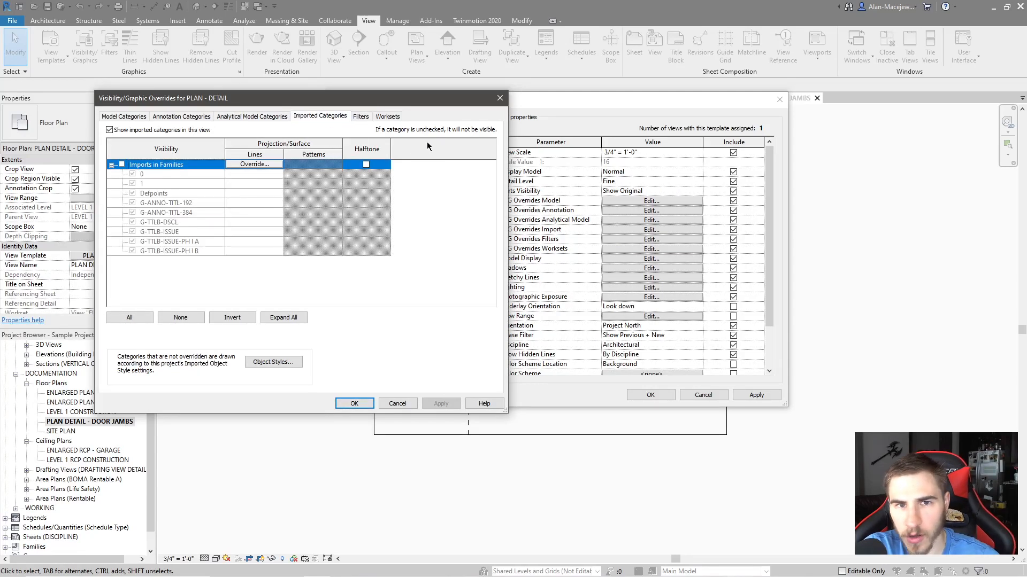
{"action": "left_click", "coordinate": [504, 103]}
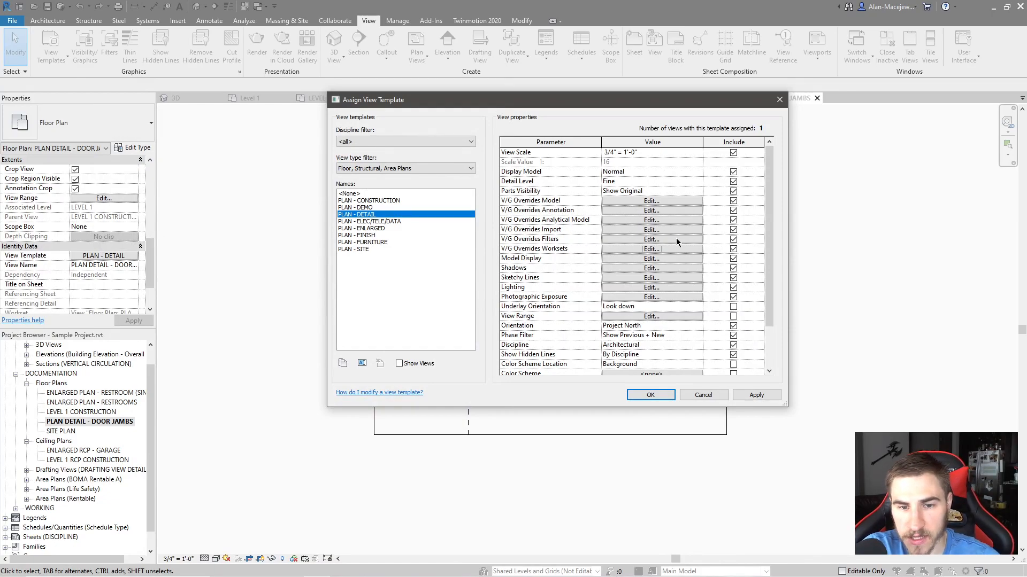
{"action": "left_click", "coordinate": [650, 395]}
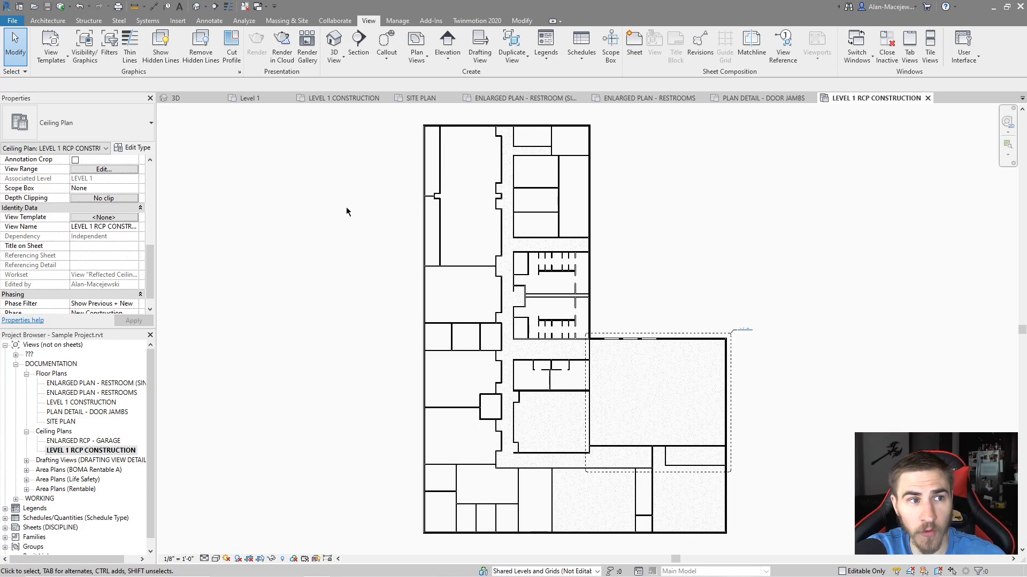
Check which ceiling plan templates can be applied to the LEVEL 1 RCP CONSTRUCTION view, without applying any.
{"action": "left_click", "coordinate": [51, 51]}
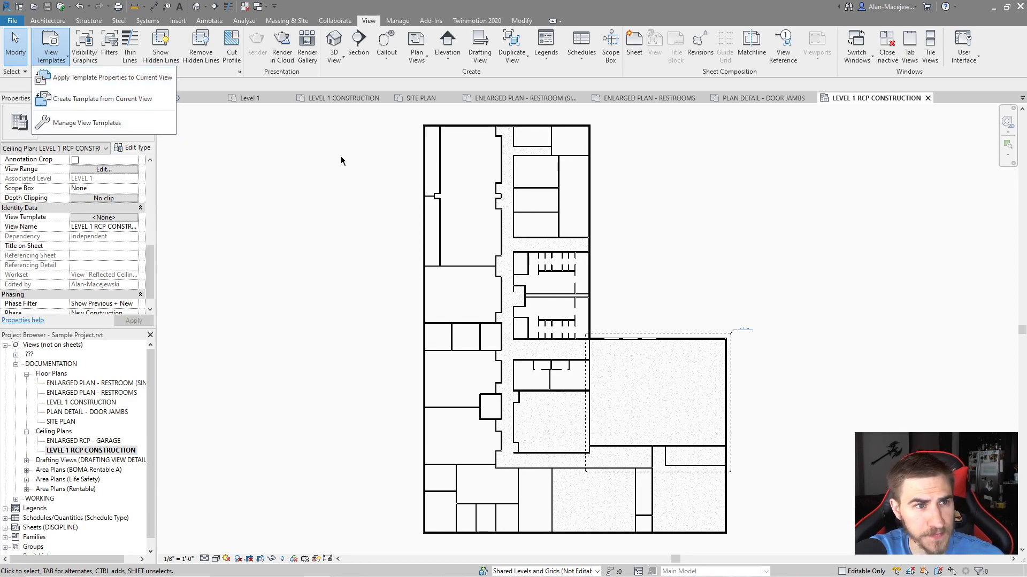
{"action": "left_click", "coordinate": [302, 236]}
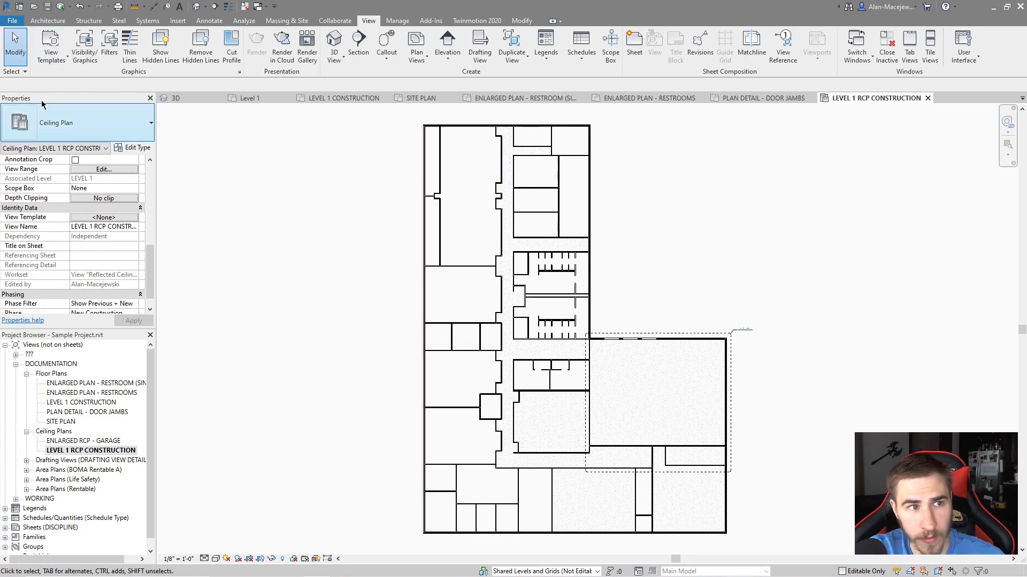
{"action": "left_click", "coordinate": [58, 55]}
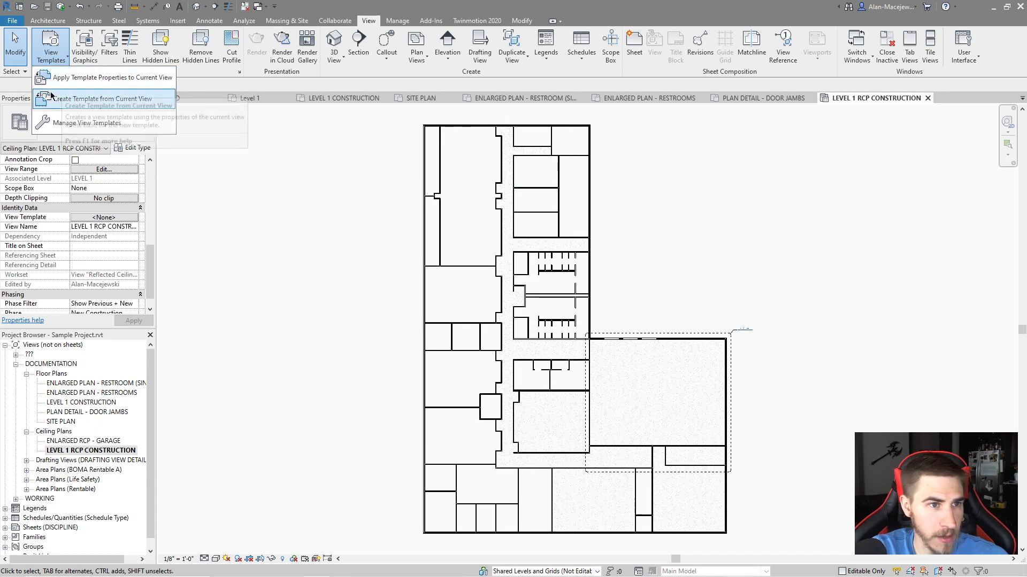
{"action": "left_click", "coordinate": [118, 80]}
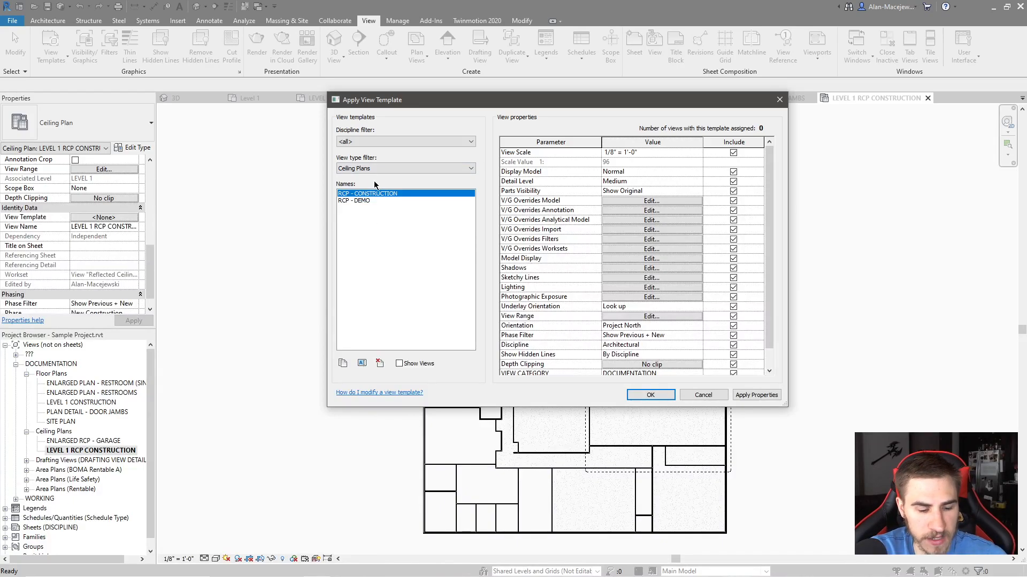
{"action": "key", "text": "Escape"}
Try assigning the RCP - CONSTRUCTION template to the LEVEL 1 RCP CONSTRUCTION view, and undo the assignment.
{"action": "left_click", "coordinate": [82, 218]}
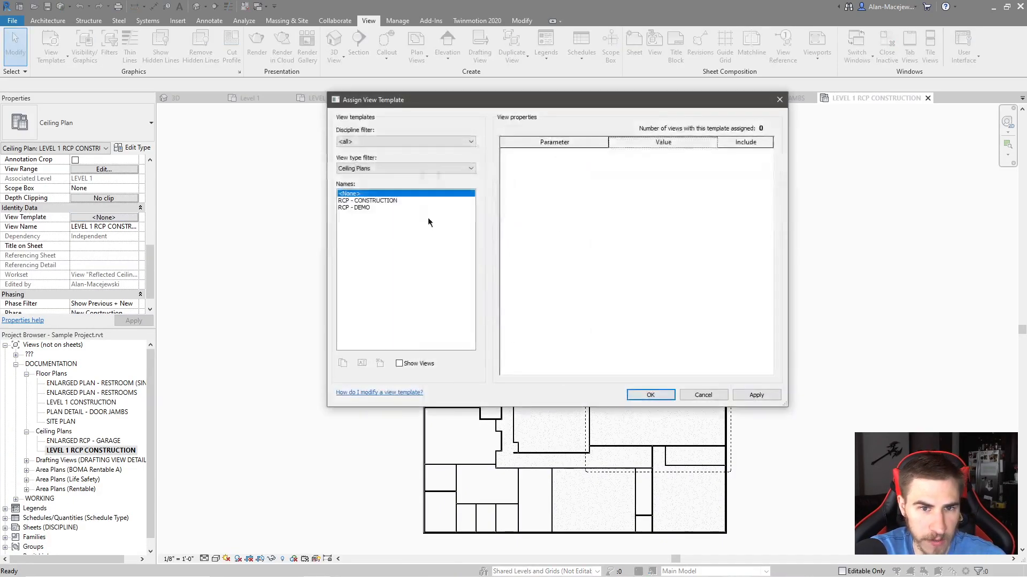
{"action": "left_click", "coordinate": [384, 201]}
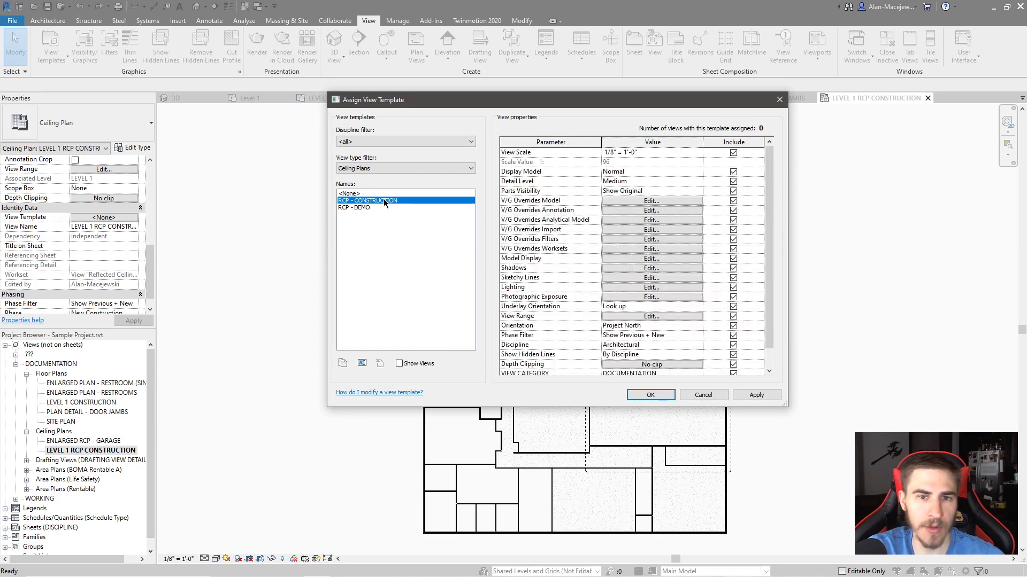
{"action": "left_click", "coordinate": [650, 395]}
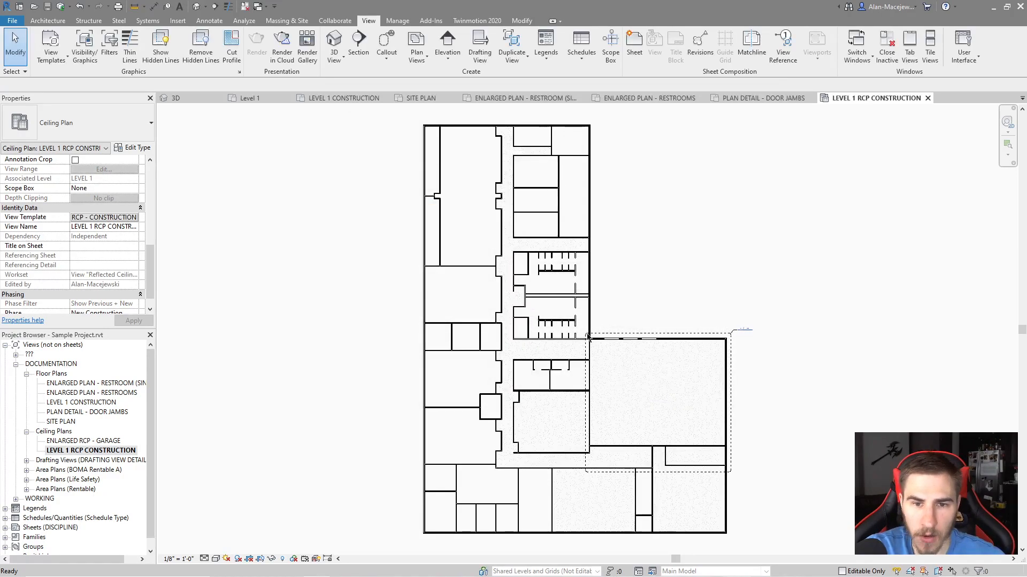
{"action": "key", "text": "ctrl+z"}
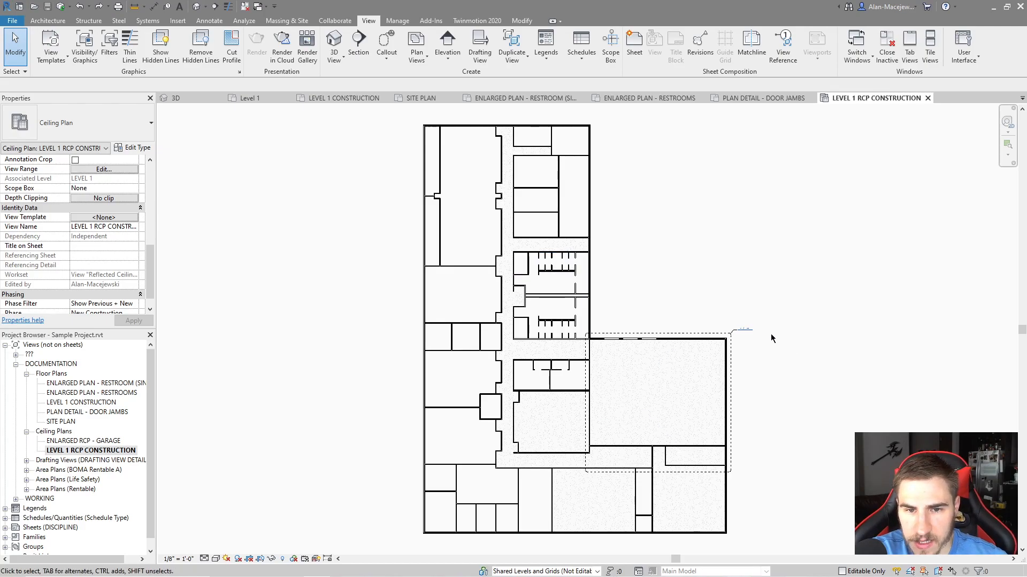
Override the surface foreground pattern of the Ceilings category in the level 1 ceiling plan with a solid fill.
{"action": "key", "text": "v"}
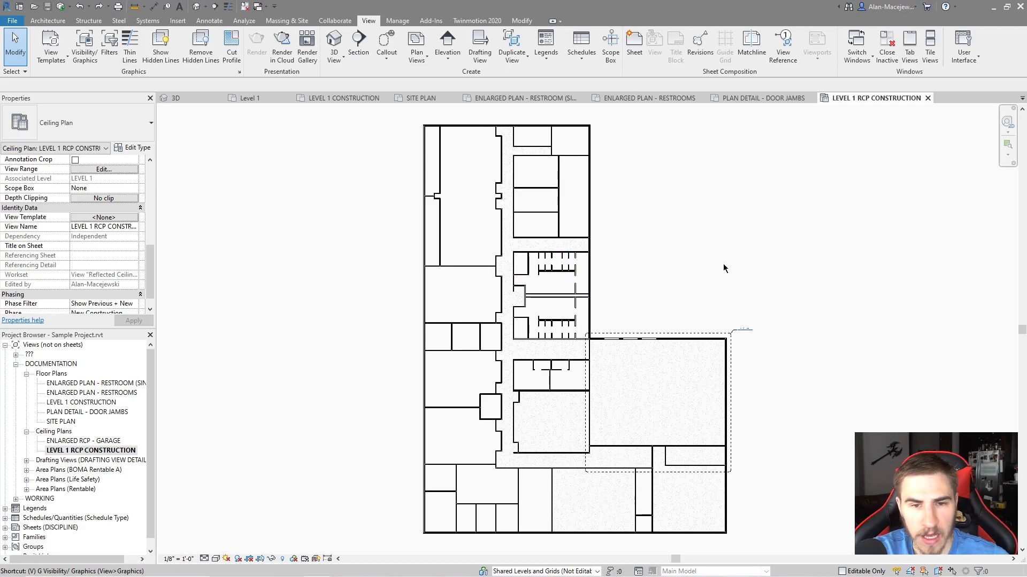
{"action": "middle_click_drag", "start_coordinate": [693, 249], "coordinate": [683, 242]}
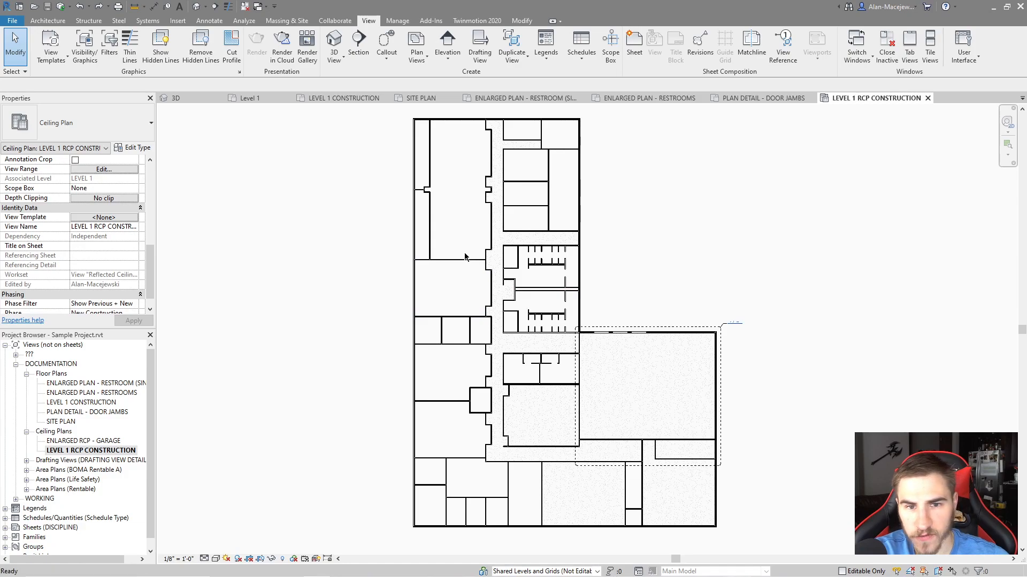
{"action": "key", "text": "g"}
{"action": "left_click_drag", "start_coordinate": [292, 99], "coordinate": [536, 168]}
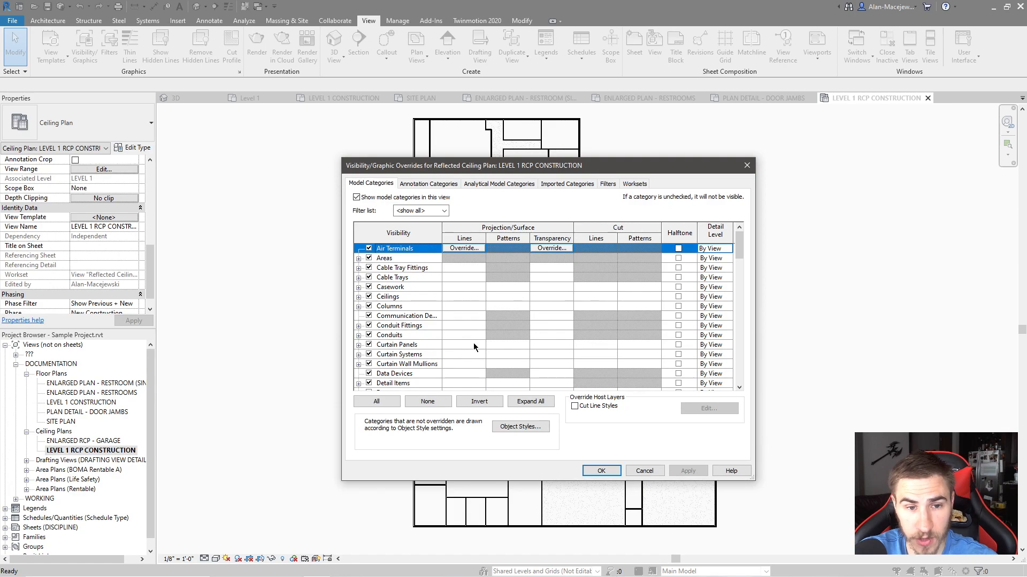
{"action": "scroll", "coordinate": [401, 279], "scroll_direction": "down", "scroll_amount": 1}
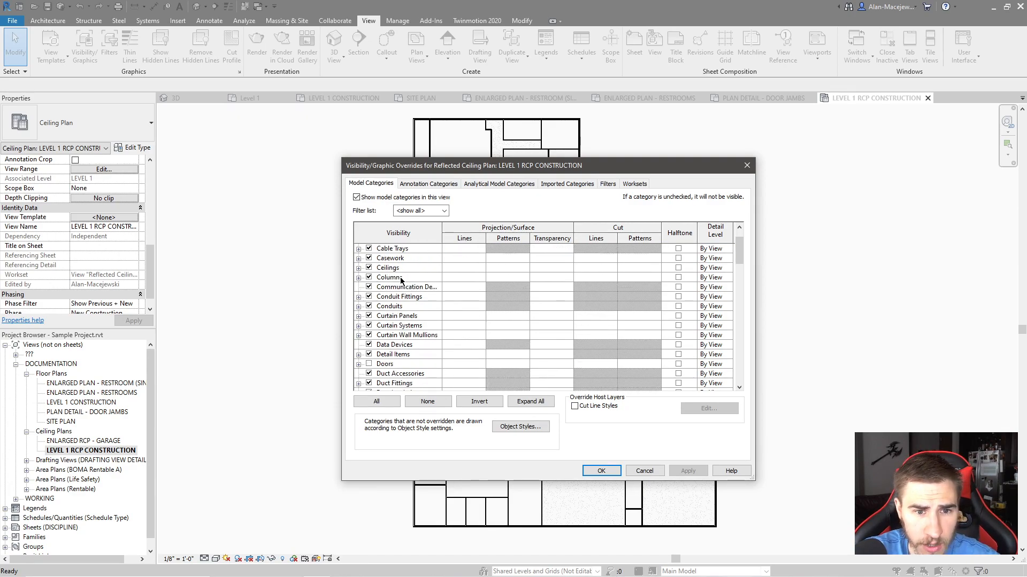
{"action": "scroll", "coordinate": [400, 279], "scroll_direction": "down", "scroll_amount": 1}
{"action": "key", "text": "c"}
{"action": "scroll", "coordinate": [402, 294], "scroll_direction": "up", "scroll_amount": 1}
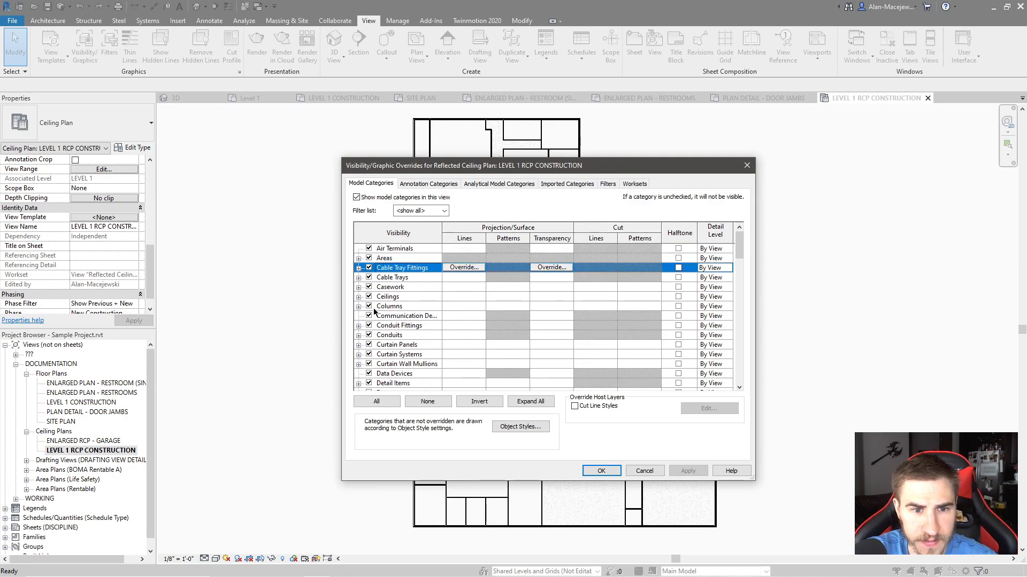
{"action": "left_click", "coordinate": [358, 296]}
{"action": "left_click", "coordinate": [358, 296]}
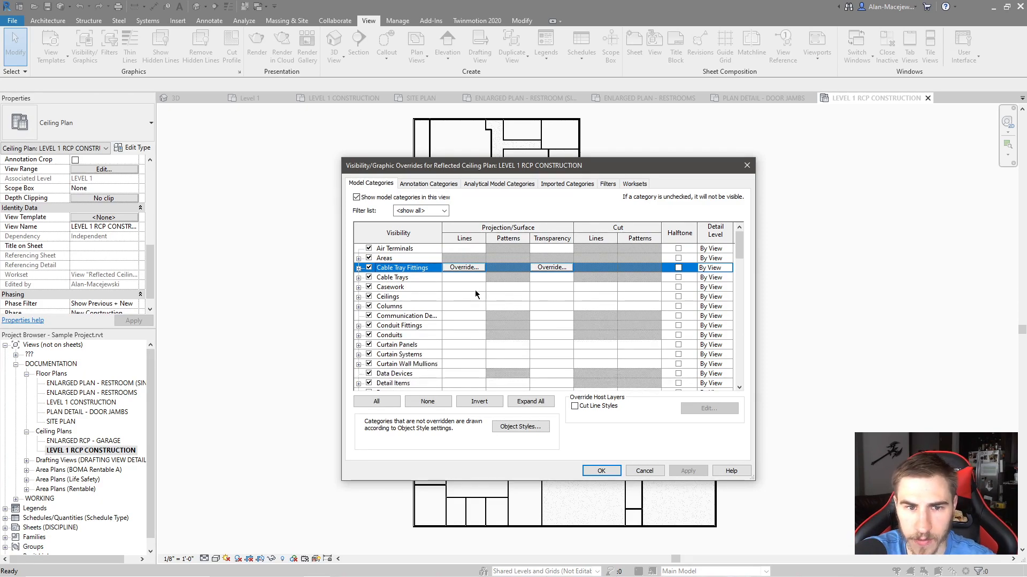
{"action": "left_click", "coordinate": [508, 297]}
{"action": "left_click", "coordinate": [509, 297]}
{"action": "left_click", "coordinate": [562, 291]}
{"action": "left_click", "coordinate": [546, 305]}
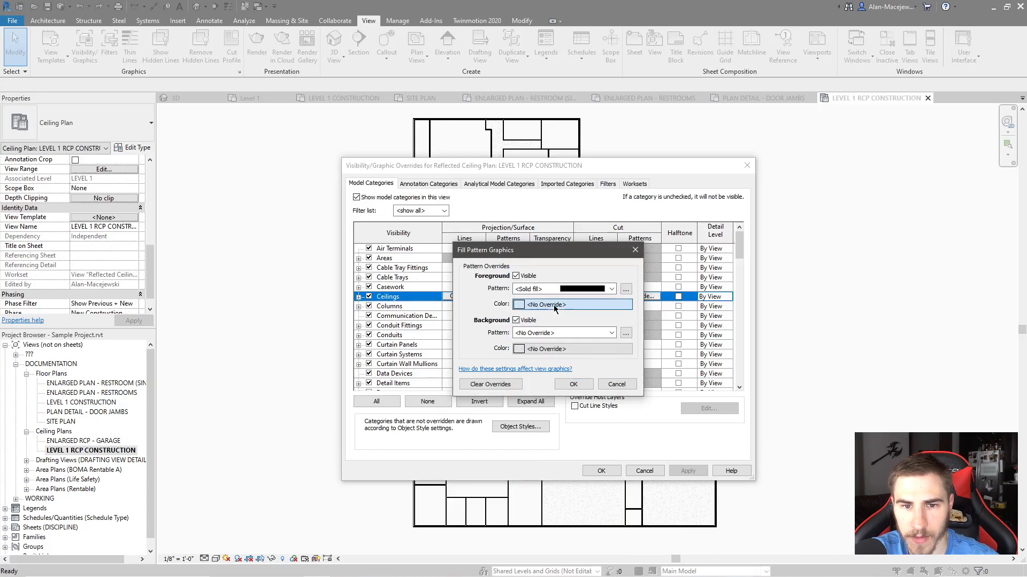
Set the ceilings' foreground pattern colour to blue RGB 000-128-255 and accept the pattern override.
{"action": "left_click", "coordinate": [554, 308]}
{"action": "left_click", "coordinate": [503, 246]}
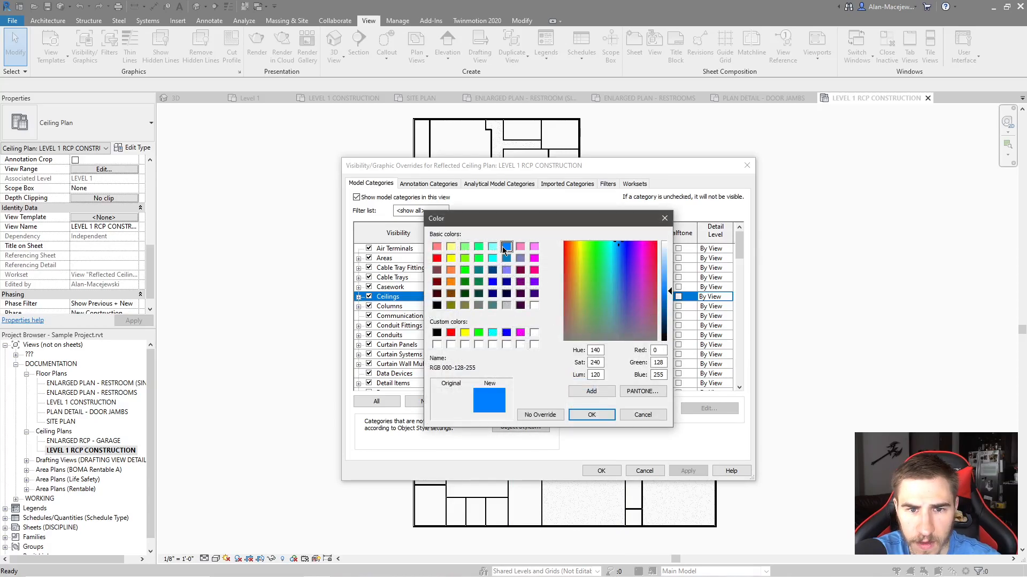
{"action": "left_click", "coordinate": [592, 415]}
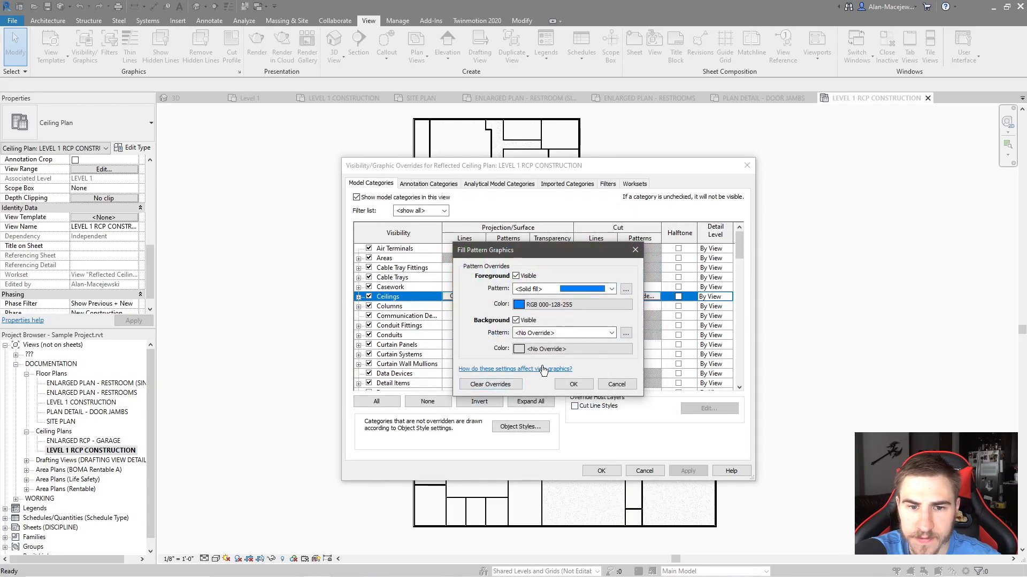
{"action": "left_click", "coordinate": [574, 384]}
Set the ceilings' surface transparency to 50 and apply the visibility overrides to the view.
{"action": "left_click", "coordinate": [551, 297]}
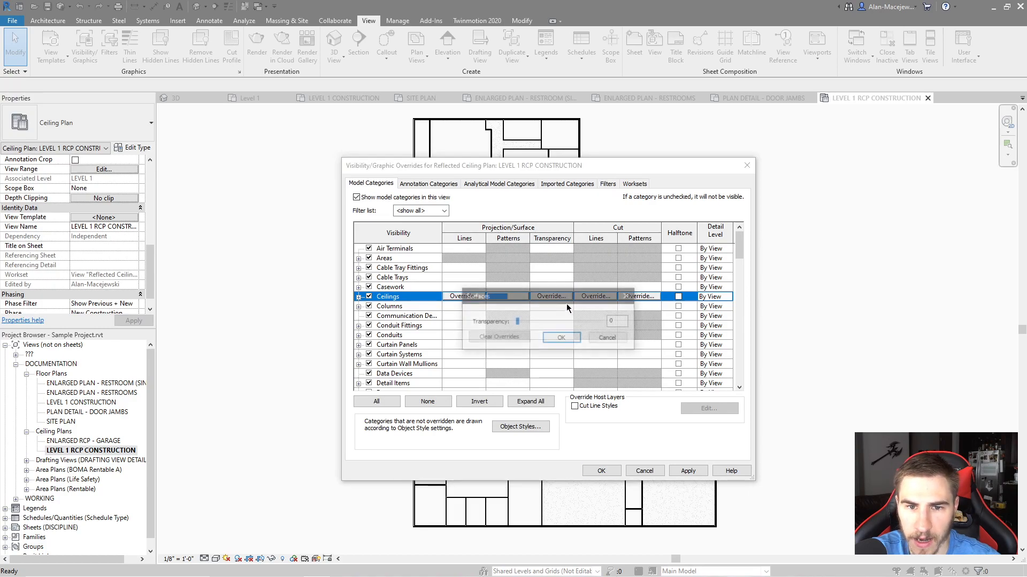
{"action": "type", "text": "50"}
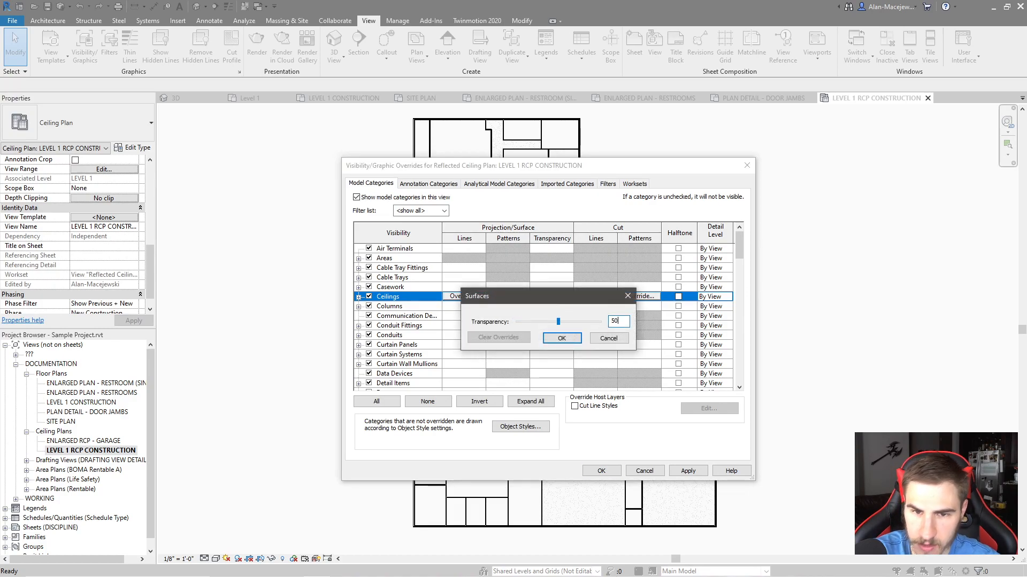
{"action": "left_click", "coordinate": [561, 337]}
{"action": "left_click", "coordinate": [602, 471]}
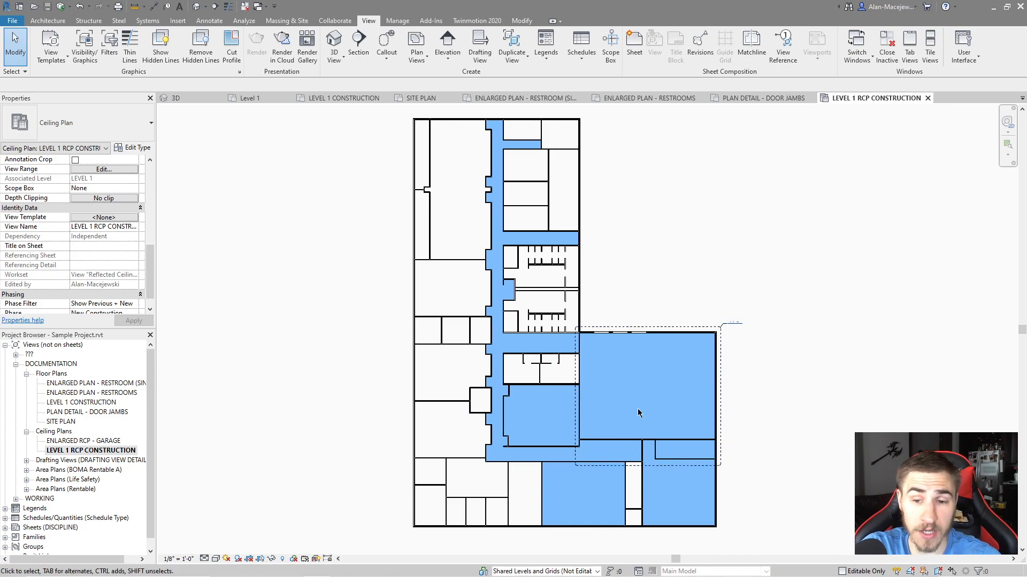
Examine the ceiling fill in the plan and review the view's graphic overrides, visual style and scale options.
{"action": "scroll", "coordinate": [576, 454], "scroll_direction": "up", "scroll_amount": 3}
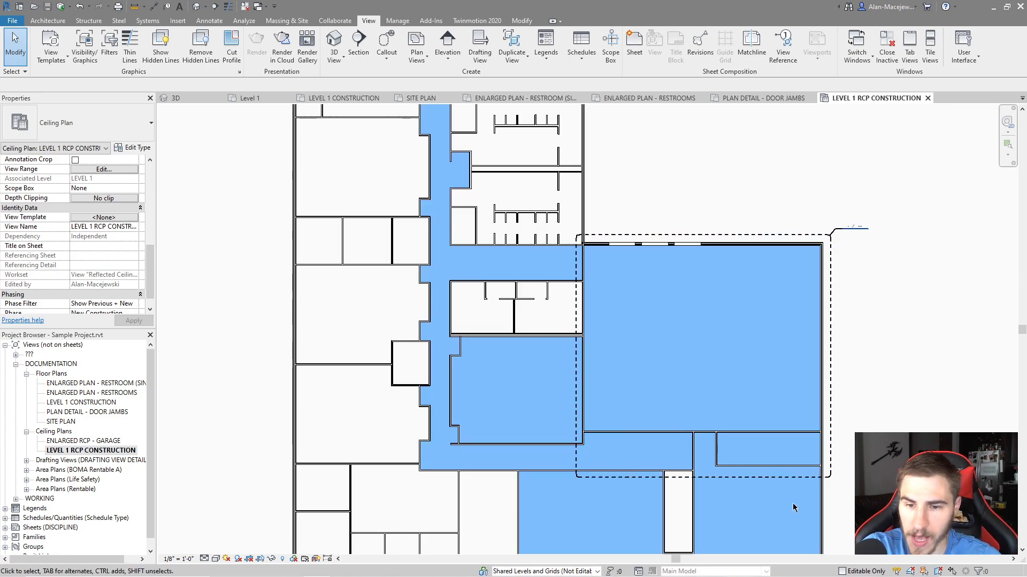
{"action": "scroll", "coordinate": [695, 387], "scroll_direction": "down", "scroll_amount": 1}
{"action": "scroll", "coordinate": [607, 380], "scroll_direction": "down", "scroll_amount": 3}
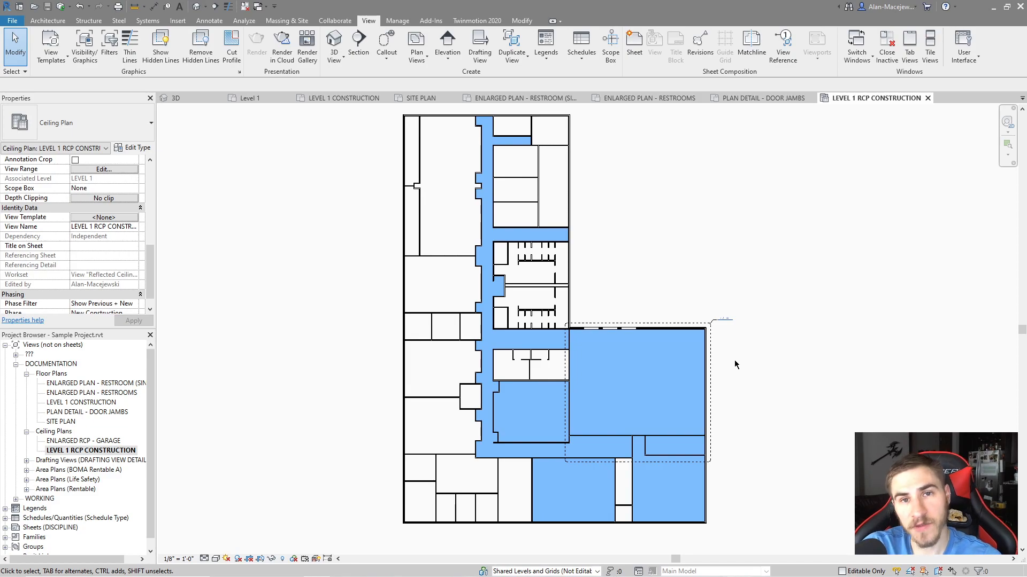
{"action": "key", "text": "v"}
{"action": "key", "text": "v"}
{"action": "key", "text": "Escape"}
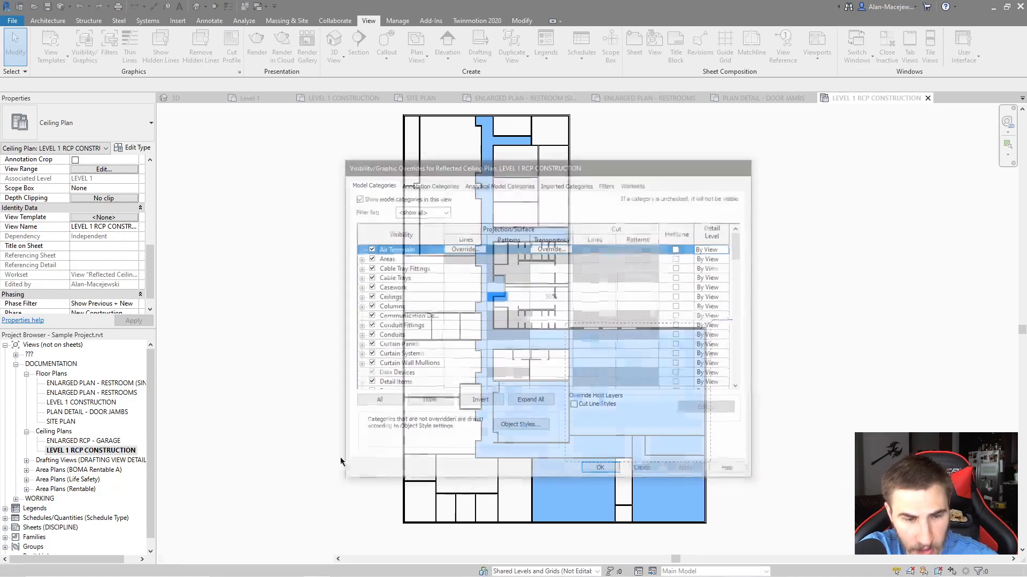
{"action": "left_click", "coordinate": [216, 559]}
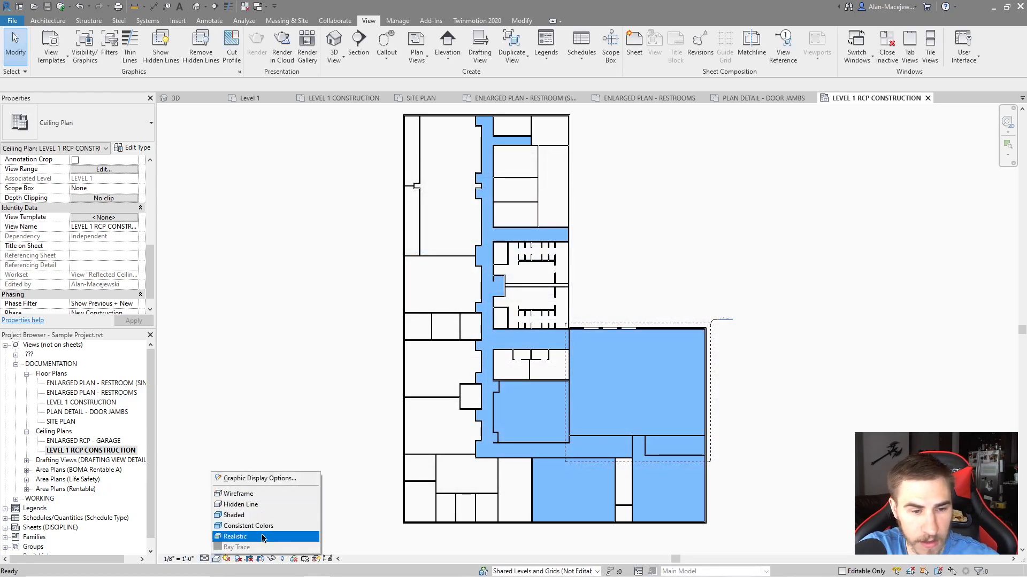
{"action": "left_click", "coordinate": [184, 239]}
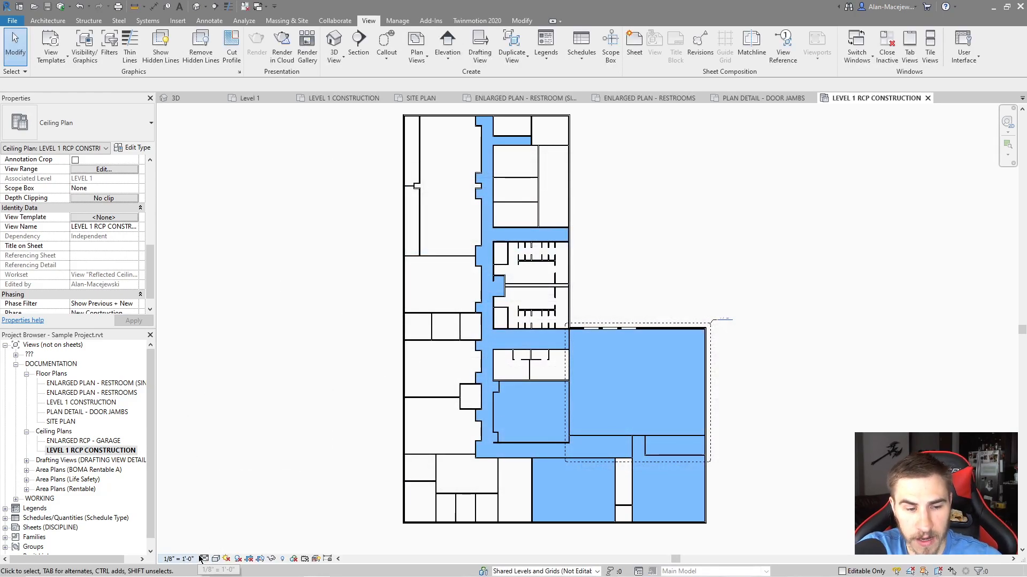
{"action": "left_click", "coordinate": [180, 559]}
{"action": "left_click", "coordinate": [284, 523]}
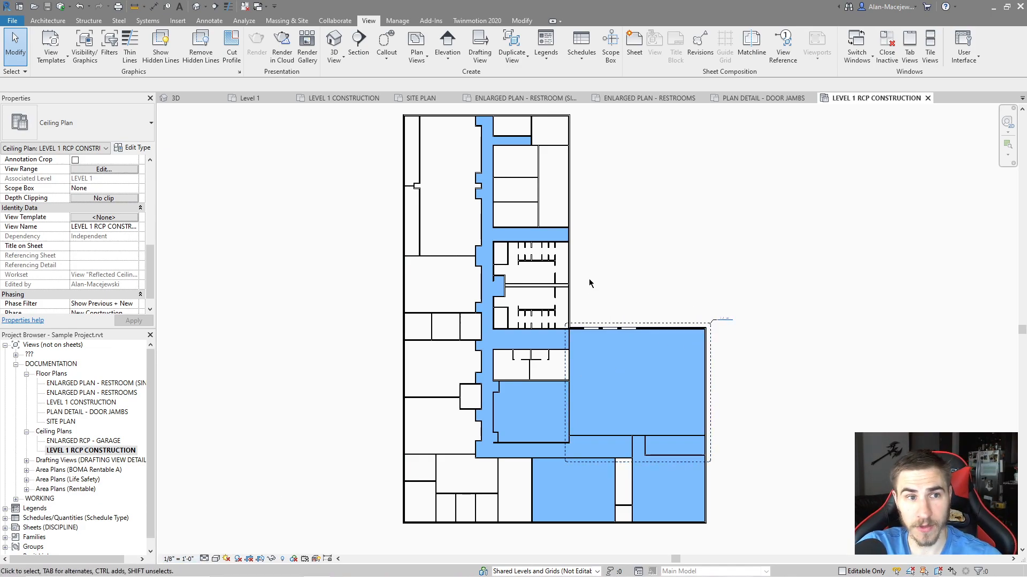
Create a ceiling plan view template named RCP - PRESENTATION from the current level 1 ceiling plan.
{"action": "left_click", "coordinate": [68, 59]}
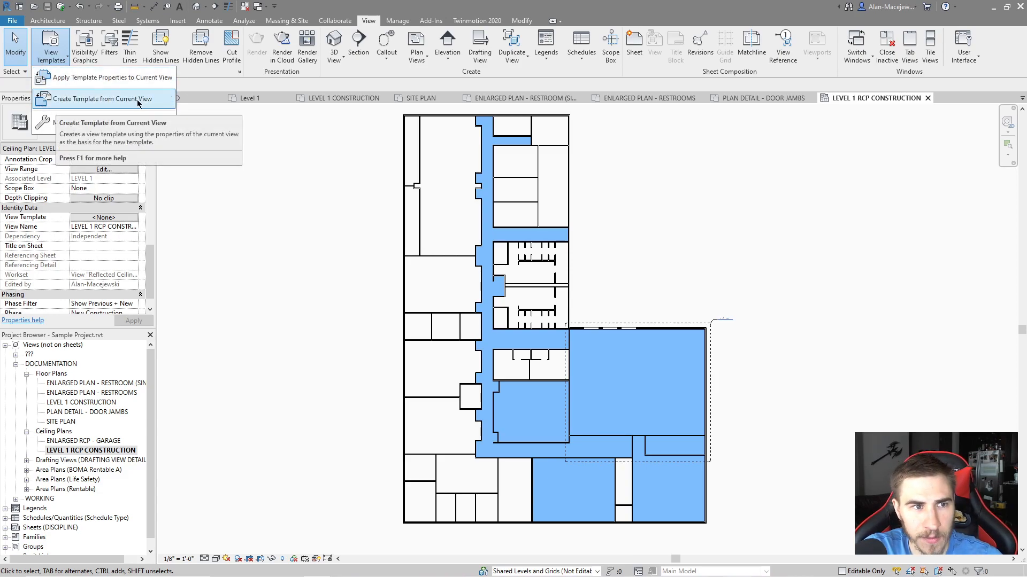
{"action": "left_click", "coordinate": [152, 98]}
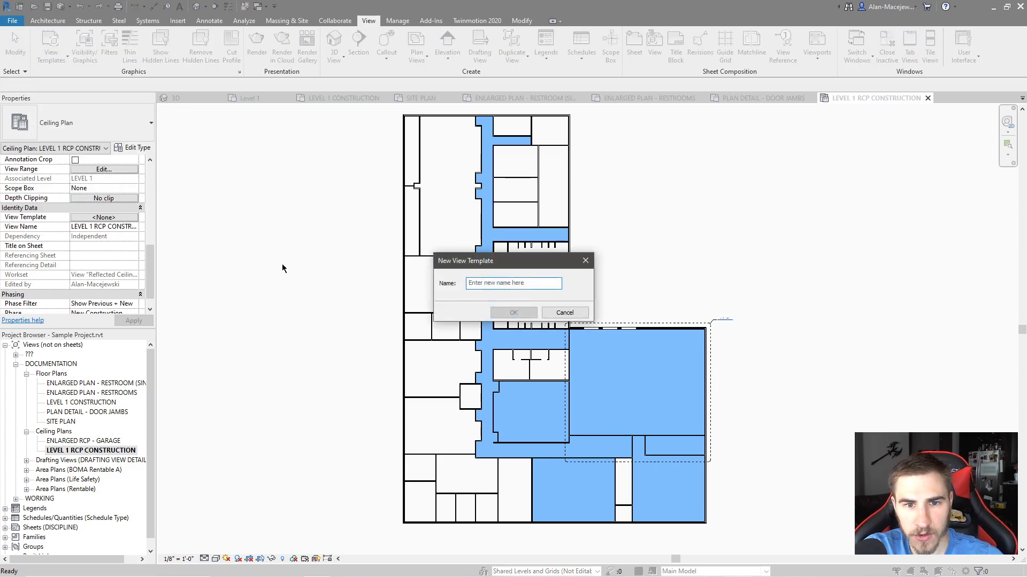
{"action": "type", "text": "RCP - PRE"}
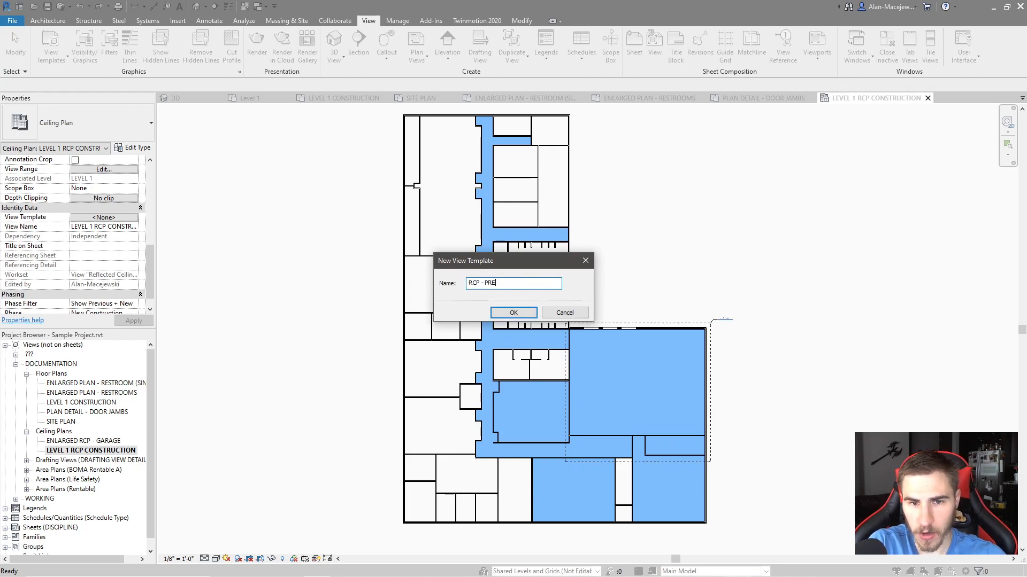
{"action": "type", "text": "SENTAION"}
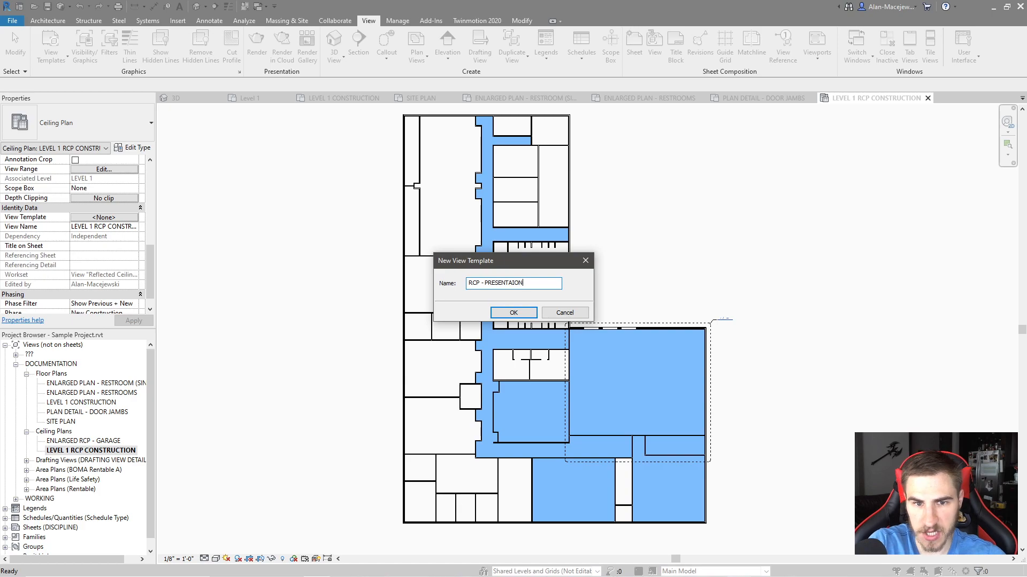
{"action": "key", "text": "BackSpace"}
{"action": "key", "text": "BackSpace"}
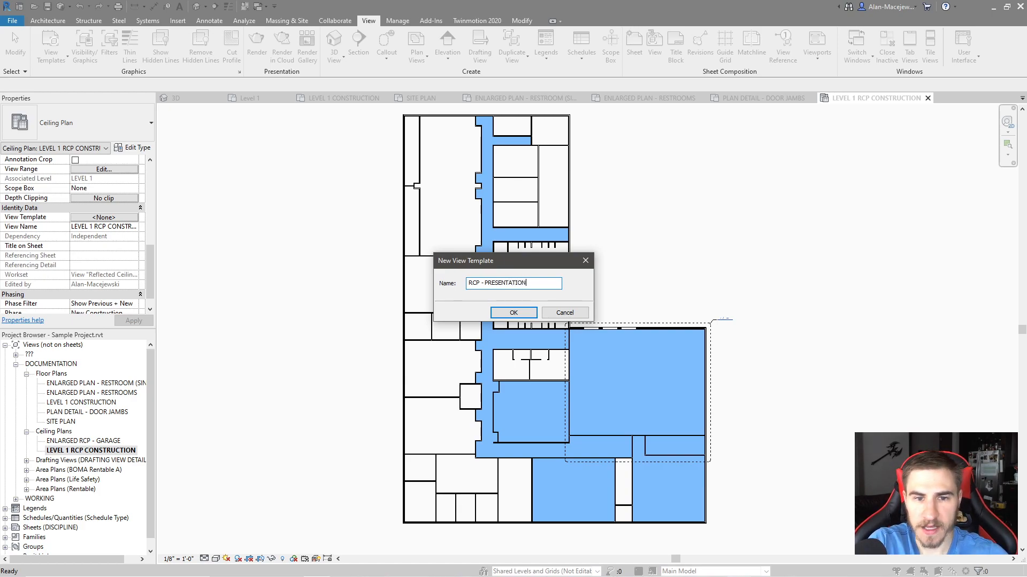
{"action": "left_click", "coordinate": [513, 313]}
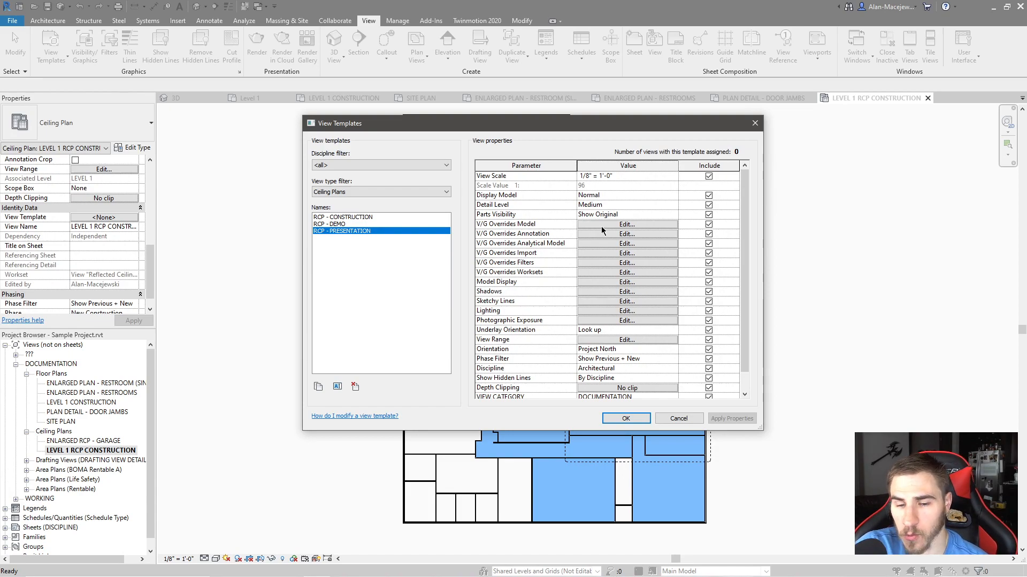
Check the model category overrides stored in the RCP - PRESENTATION template and accept the template.
{"action": "left_click", "coordinate": [625, 225]}
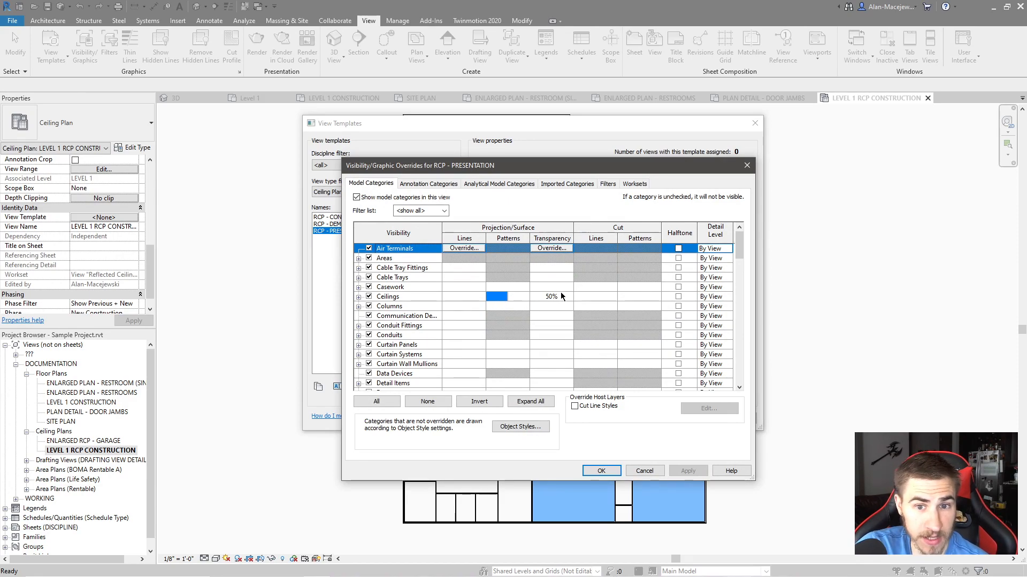
{"action": "left_click", "coordinate": [615, 471]}
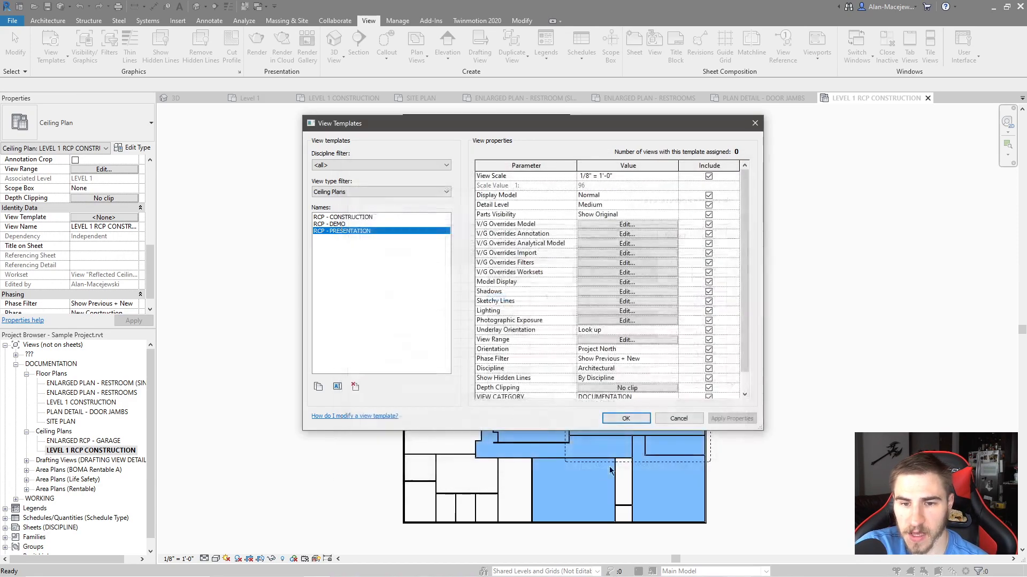
{"action": "left_click", "coordinate": [616, 417]}
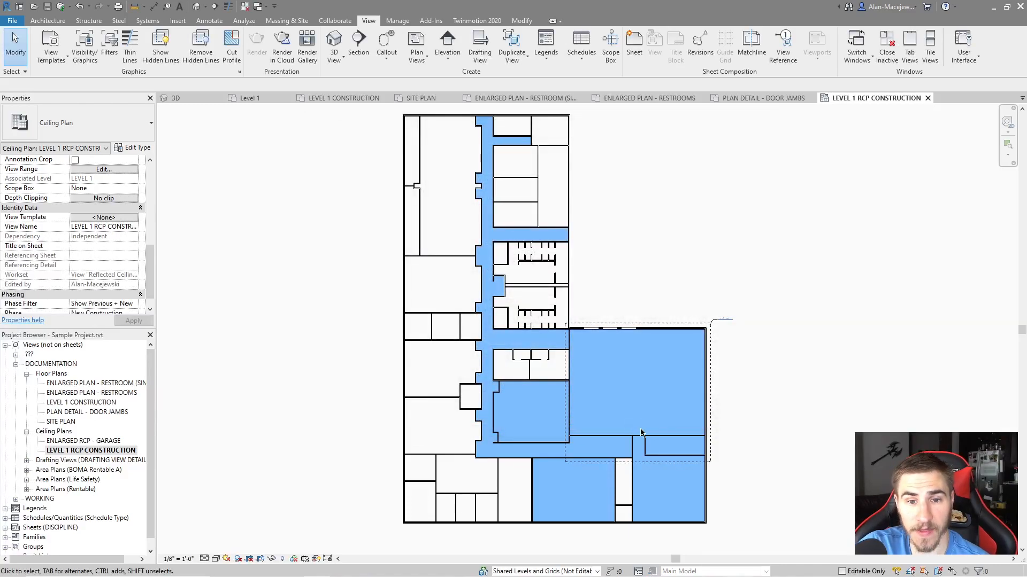
Assign the RCP - PRESENTATION view template to the LEVEL 1 RCP CONSTRUCTION view.
{"action": "left_click", "coordinate": [105, 217]}
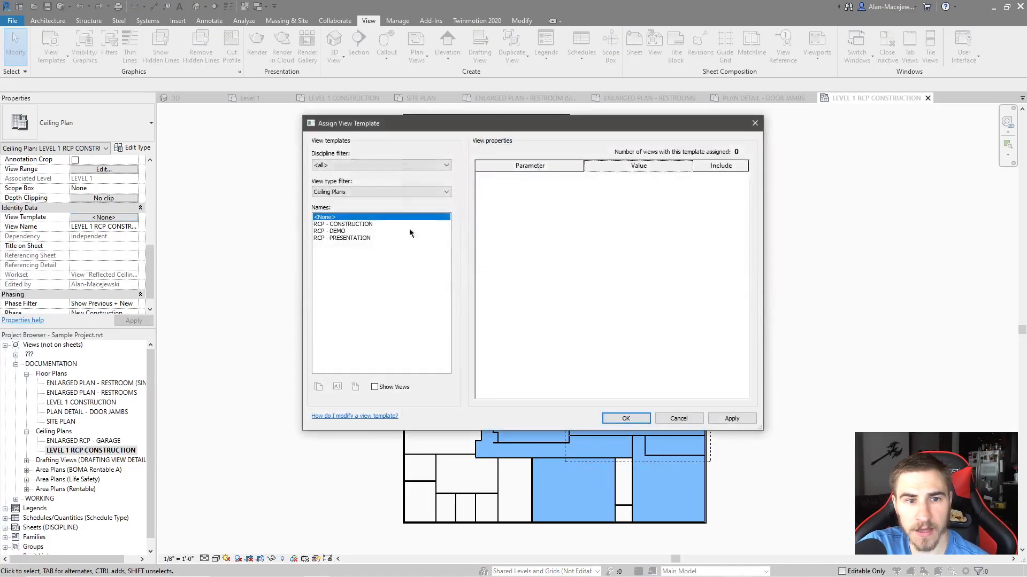
{"action": "left_click", "coordinate": [342, 238]}
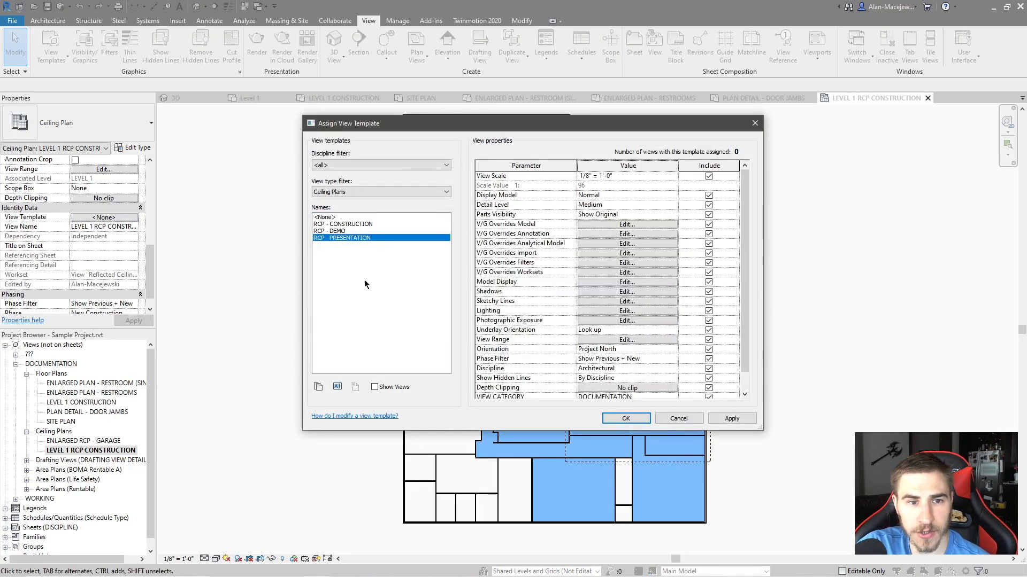
{"action": "left_click", "coordinate": [626, 419]}
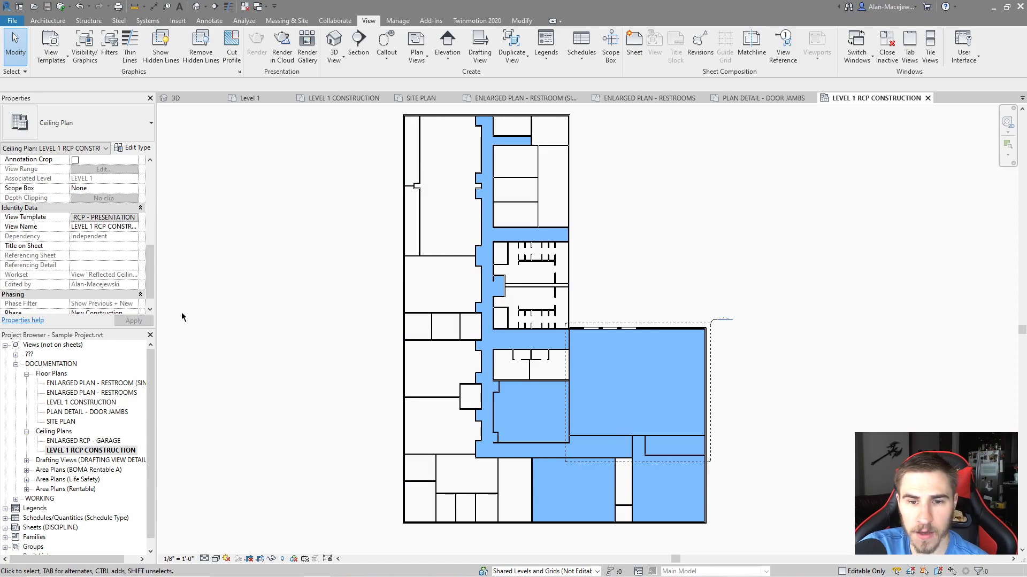
Open the ENLARGED RCP - GARAGE view from its callout and assign it the RCP - PRESENTATION view template.
{"action": "left_click", "coordinate": [711, 350]}
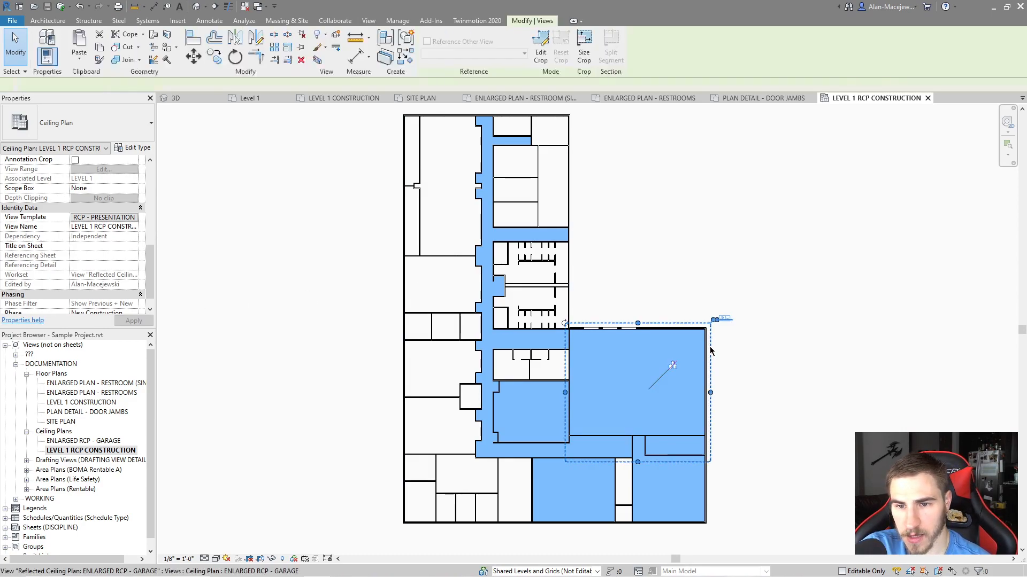
{"action": "left_click", "coordinate": [262, 444]}
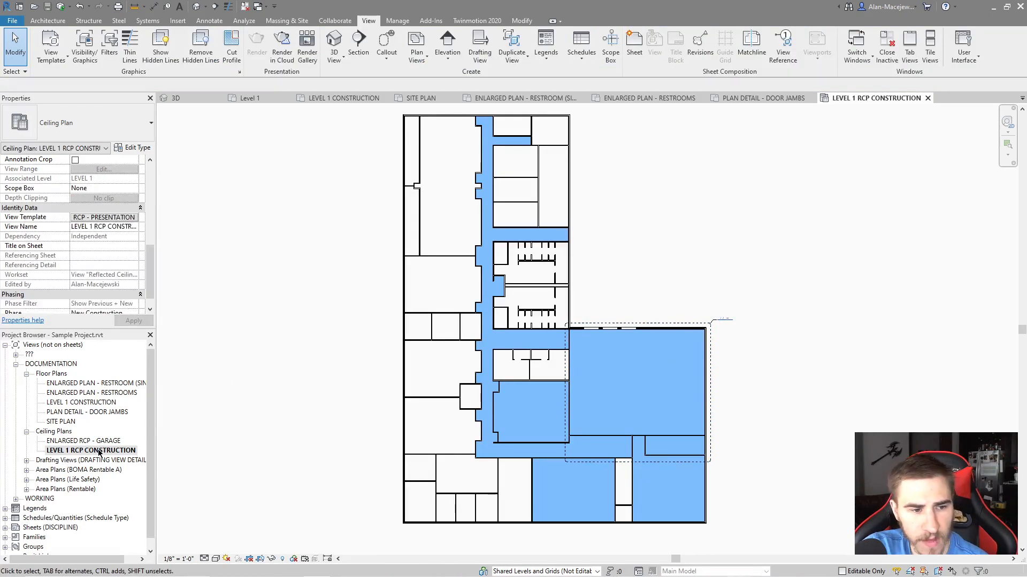
{"action": "double_click", "coordinate": [726, 321]}
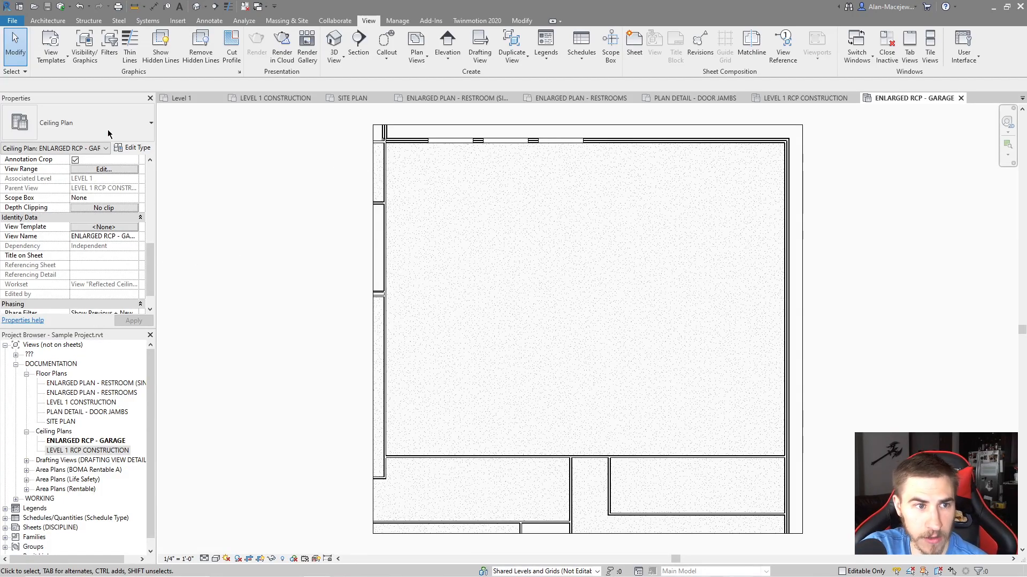
{"action": "scroll", "coordinate": [91, 262], "scroll_direction": "down", "scroll_amount": 1}
{"action": "left_click", "coordinate": [121, 199]}
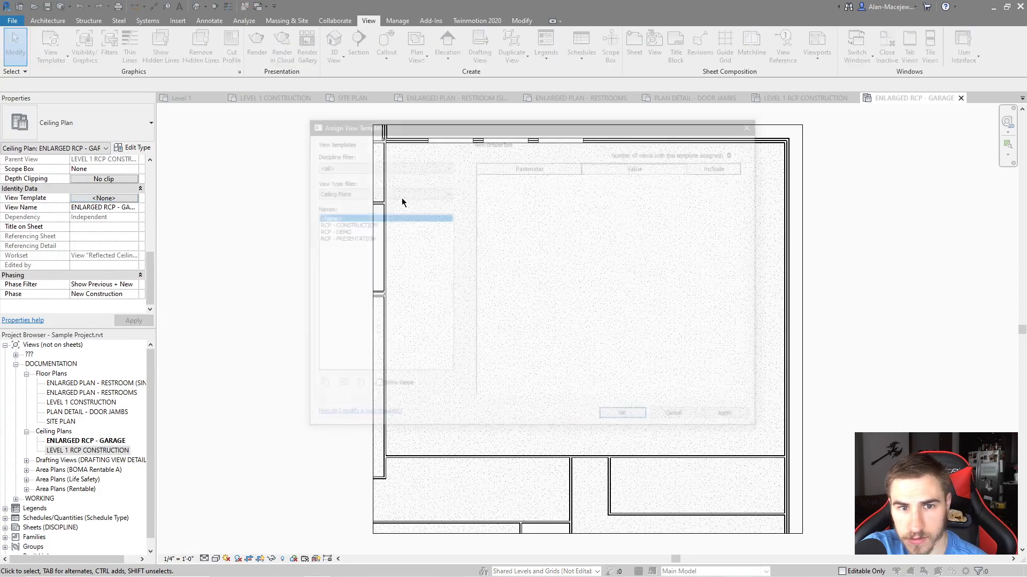
{"action": "left_click", "coordinate": [348, 224]}
{"action": "left_click", "coordinate": [352, 237]}
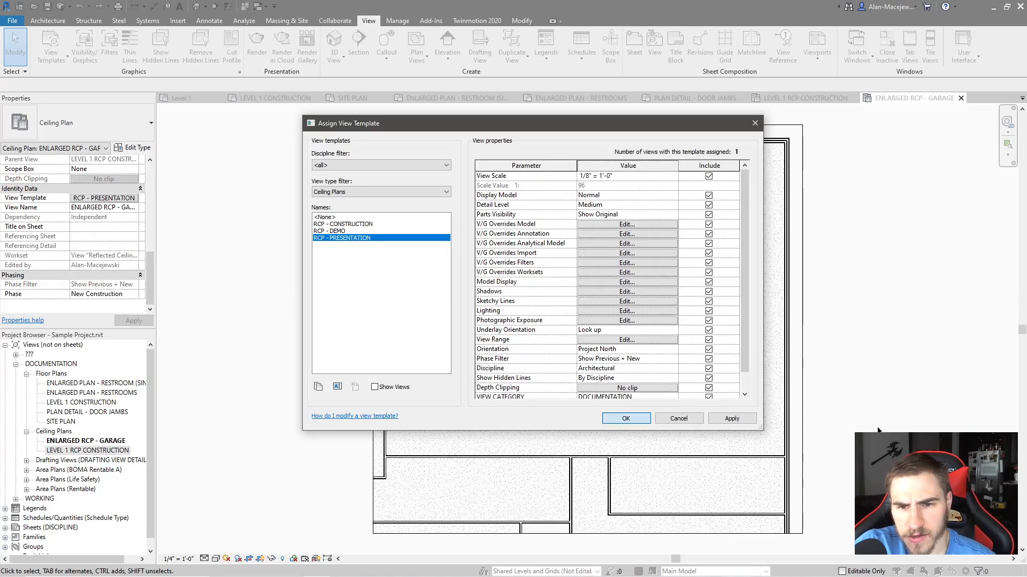
{"action": "left_click", "coordinate": [626, 418]}
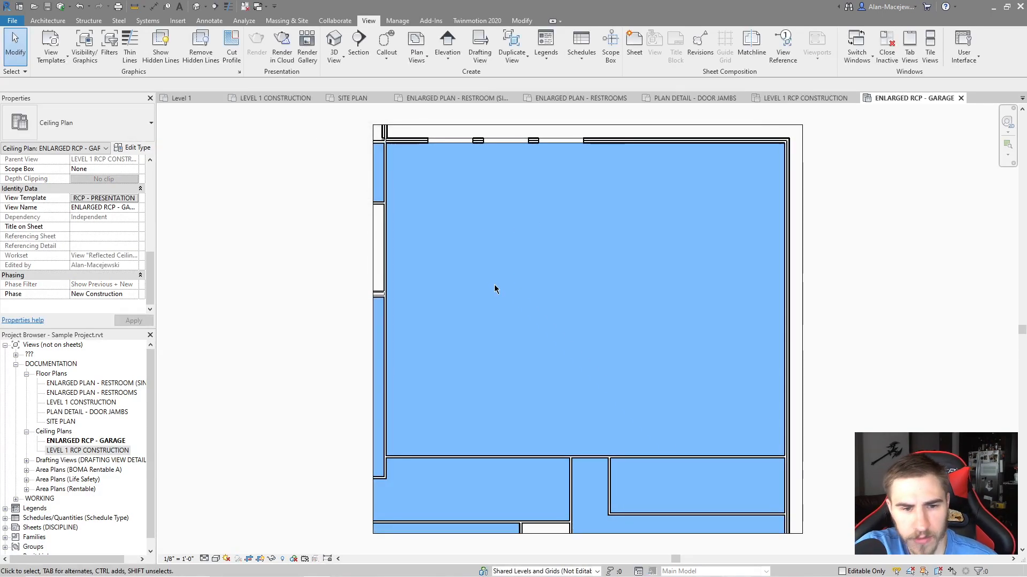
Examine the garage ceiling plan and how many views use its assigned template, leaving the assignment as it is.
{"action": "left_click", "coordinate": [375, 284]}
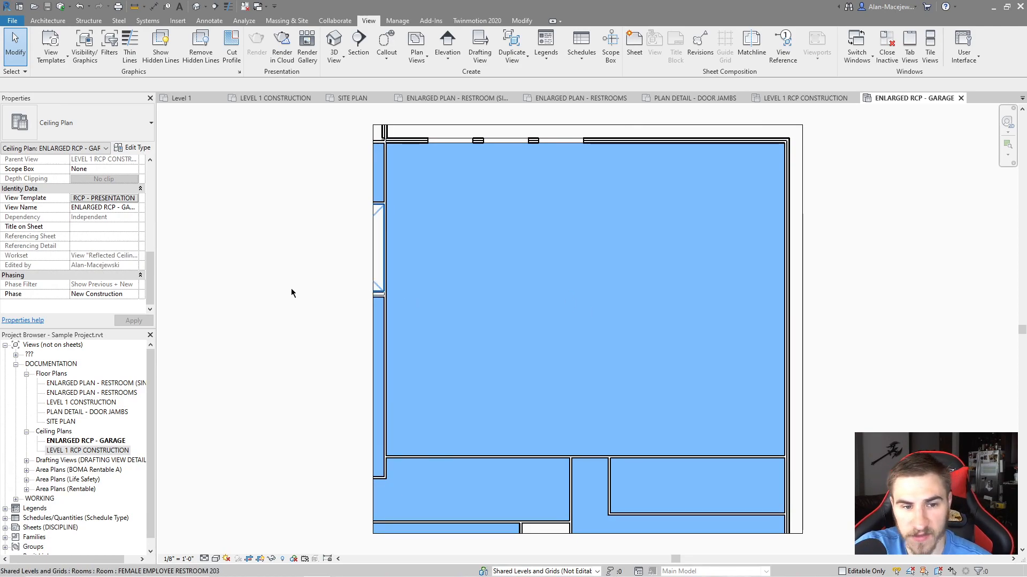
{"action": "key", "text": "Escape"}
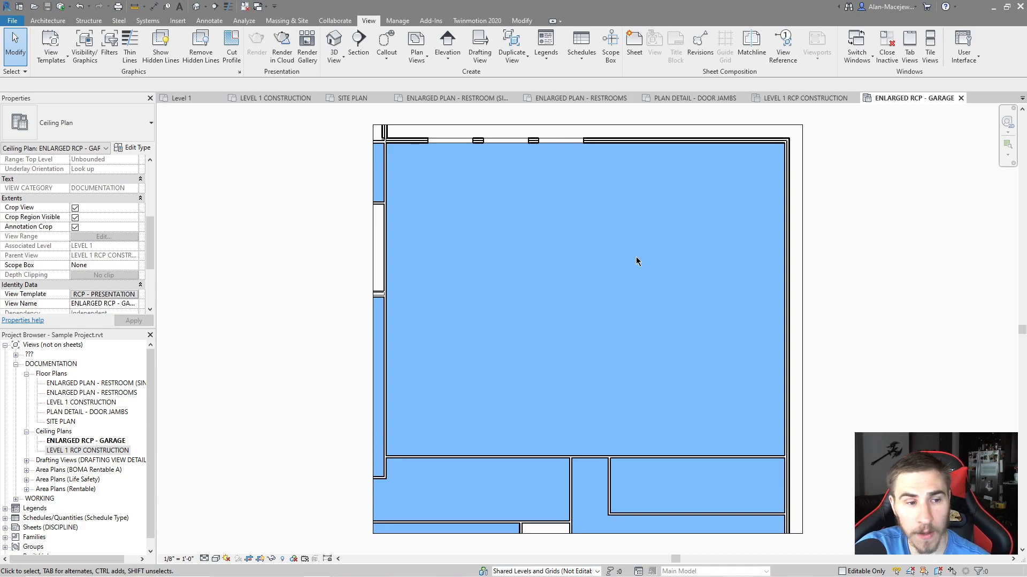
{"action": "left_click", "coordinate": [97, 295]}
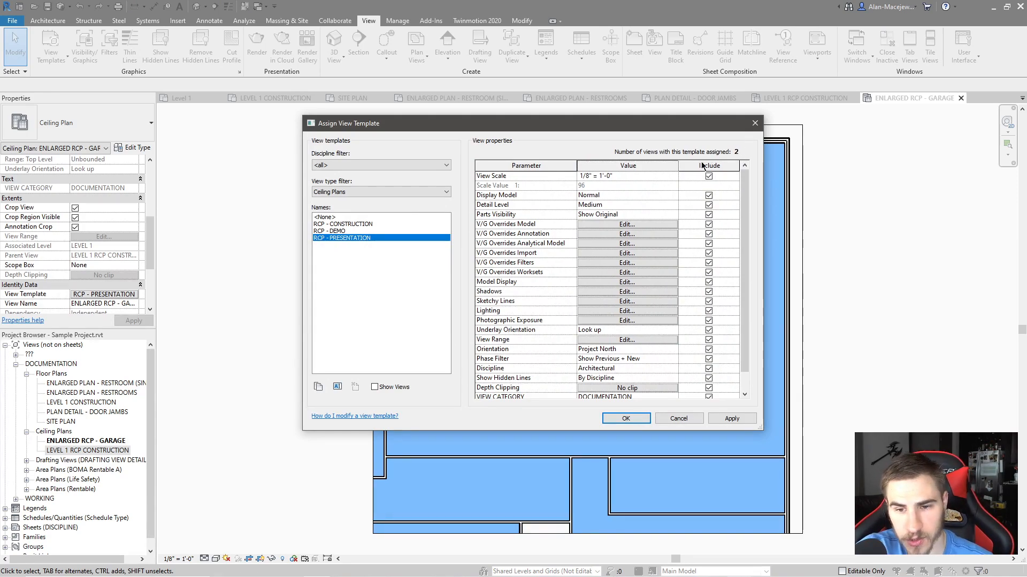
{"action": "left_click", "coordinate": [674, 419]}
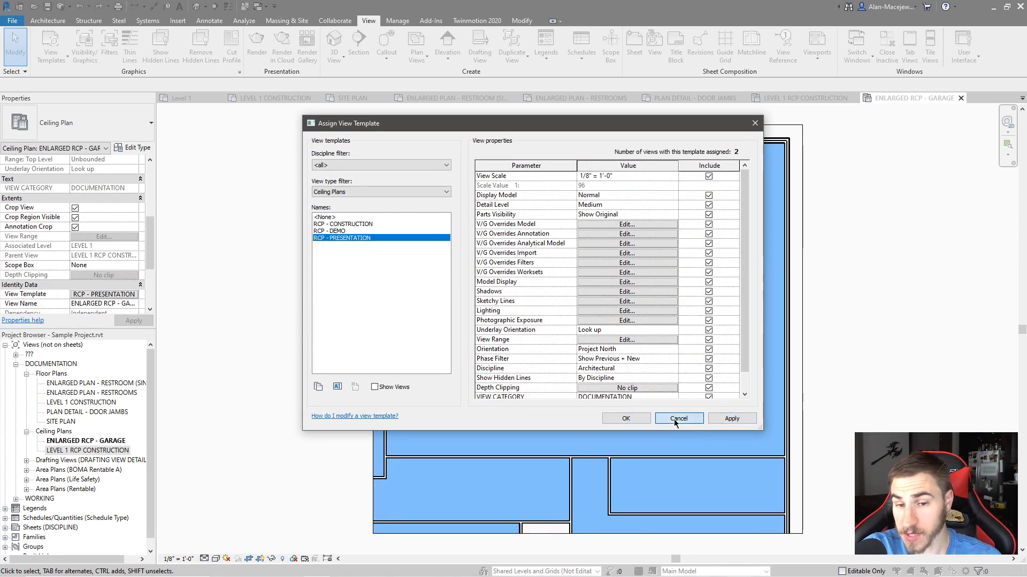
Return to the LEVEL 1 RCP CONSTRUCTION view and set its view template to None.
{"action": "double_click", "coordinate": [58, 450]}
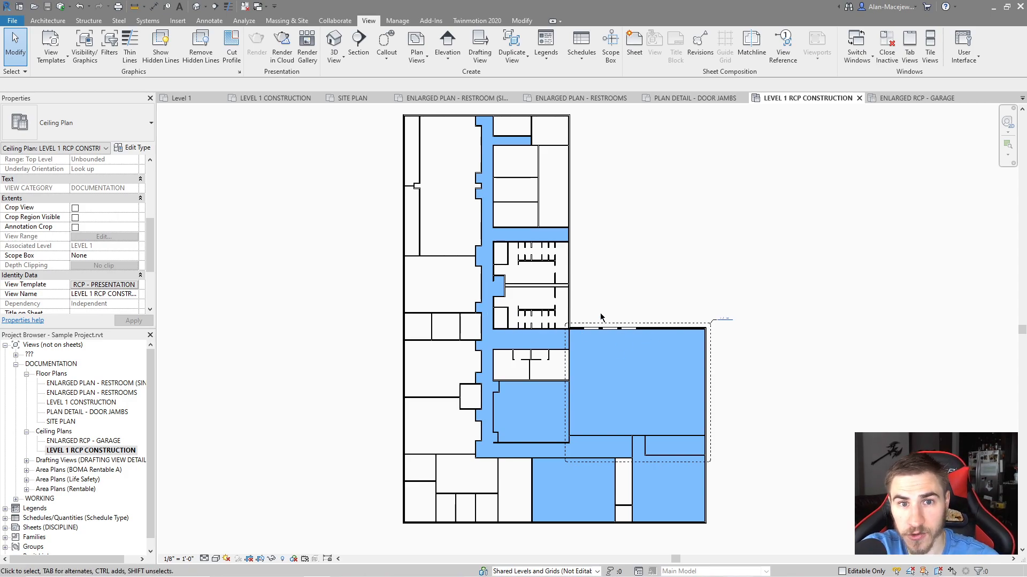
{"action": "left_click", "coordinate": [105, 285]}
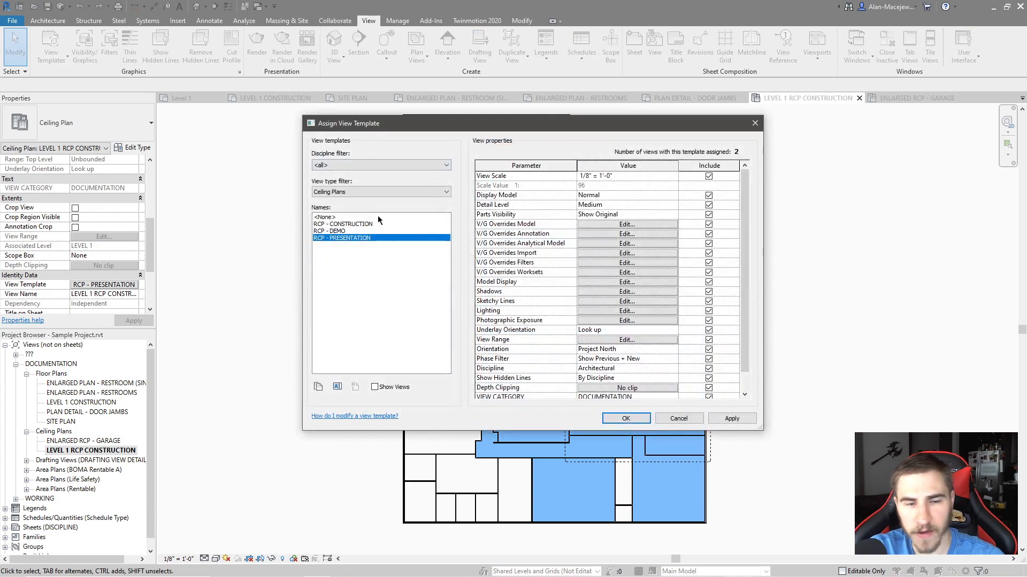
{"action": "left_click", "coordinate": [367, 218]}
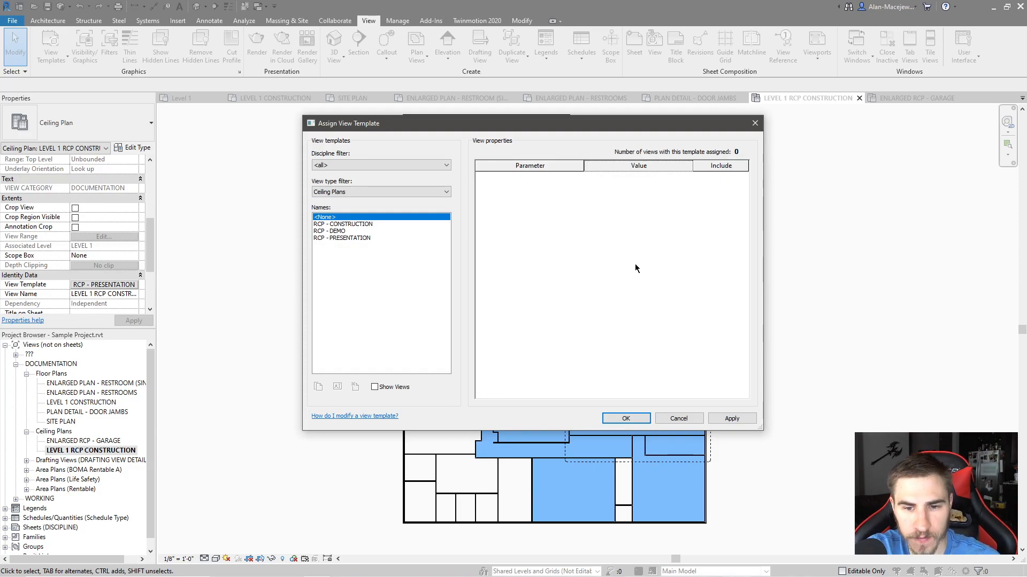
{"action": "left_click", "coordinate": [625, 419]}
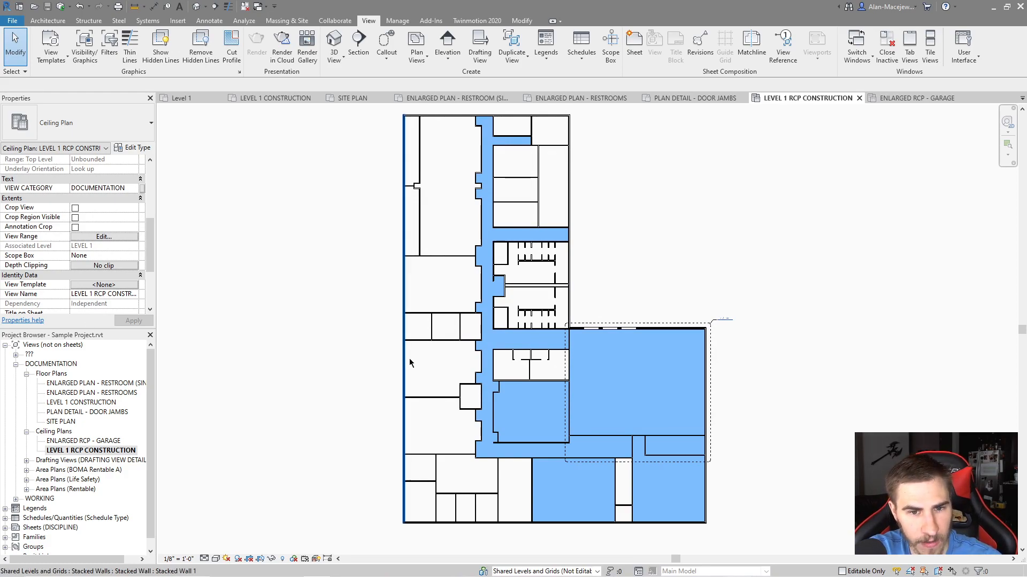
Compare the properties of the RCP - CONSTRUCTION and RCP - PRESENTATION templates, keeping None for the level 1 ceiling plan.
{"action": "left_click", "coordinate": [105, 285]}
{"action": "left_click_drag", "start_coordinate": [509, 129], "coordinate": [427, 144]}
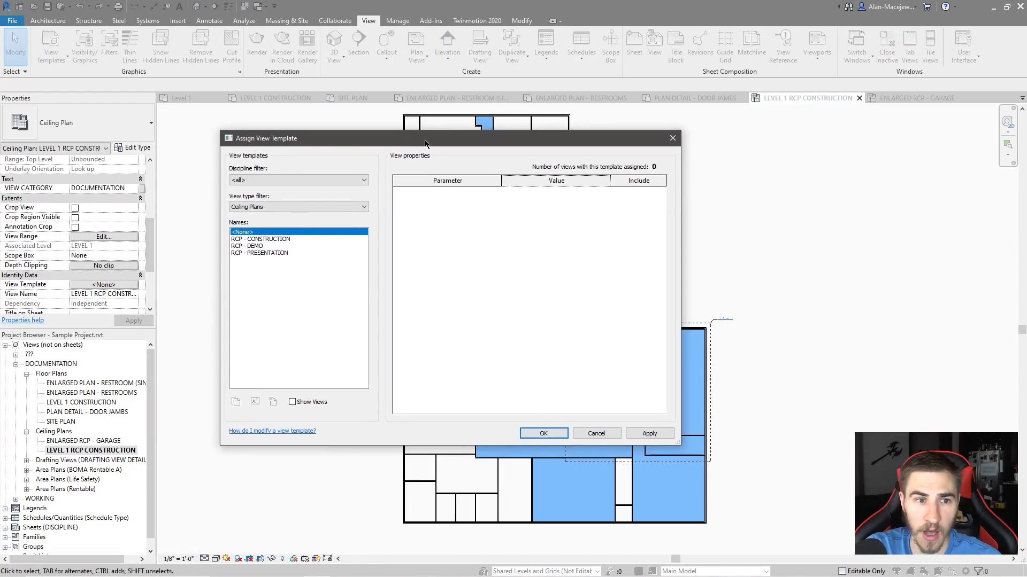
{"action": "left_click", "coordinate": [257, 252]}
{"action": "left_click", "coordinate": [254, 239]}
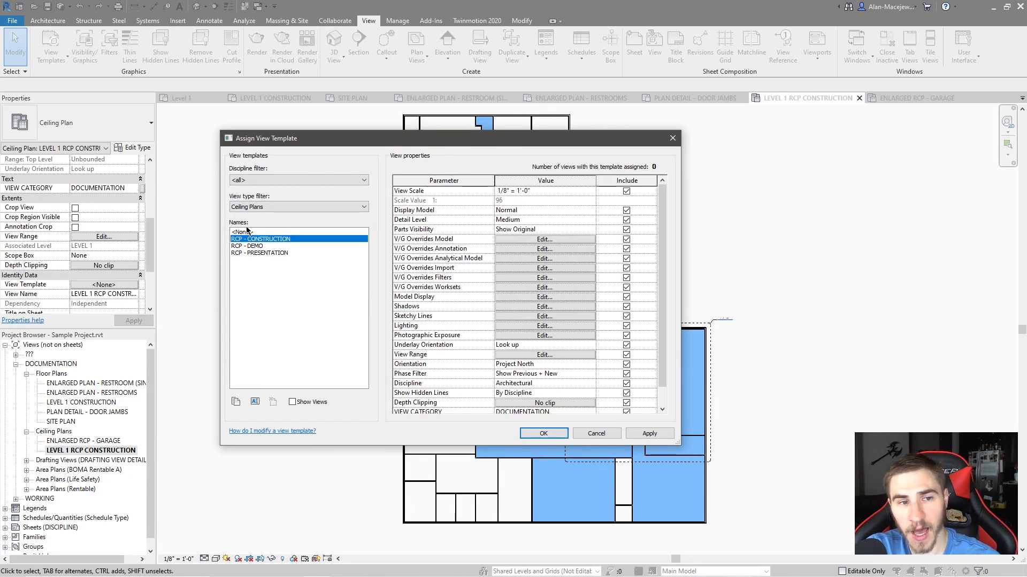
{"action": "left_click", "coordinate": [672, 138]}
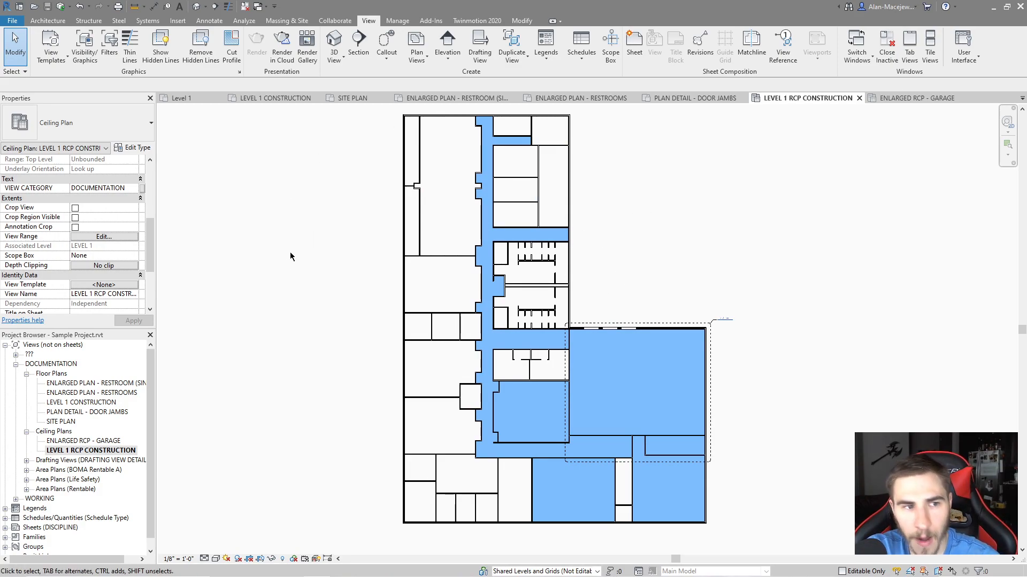
{"action": "left_click", "coordinate": [104, 285]}
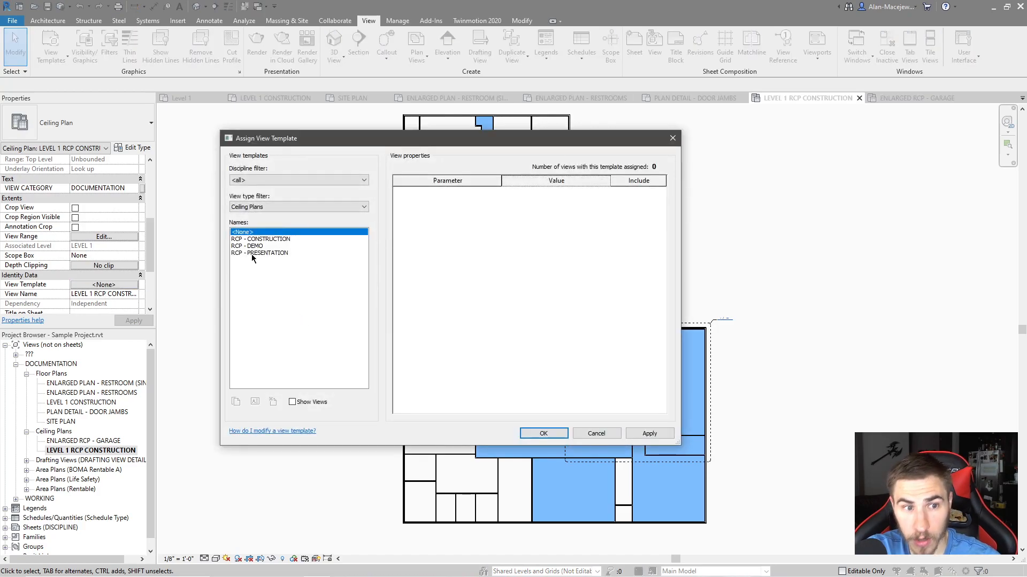
{"action": "left_click", "coordinate": [258, 253]}
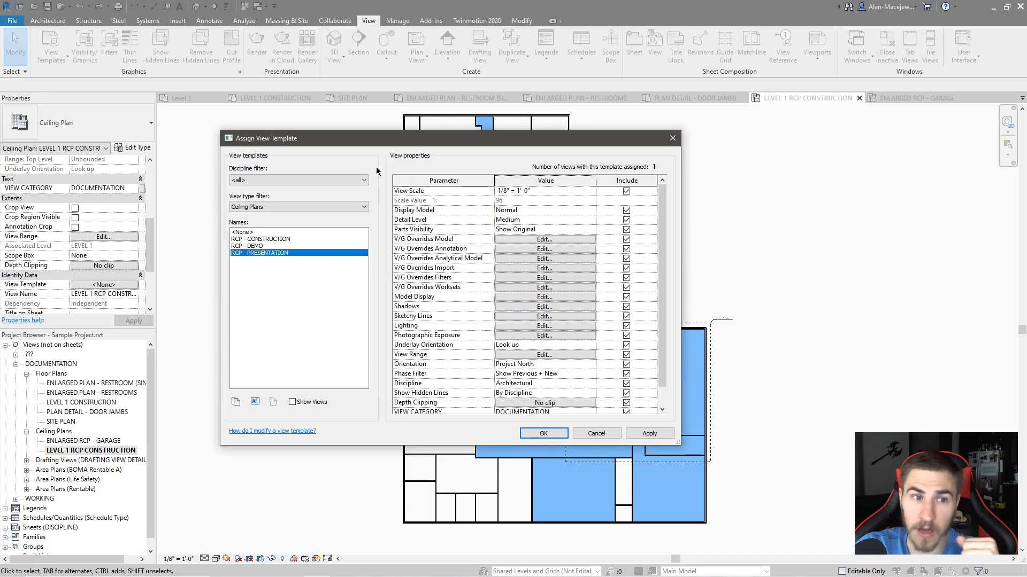
{"action": "left_click", "coordinate": [260, 232]}
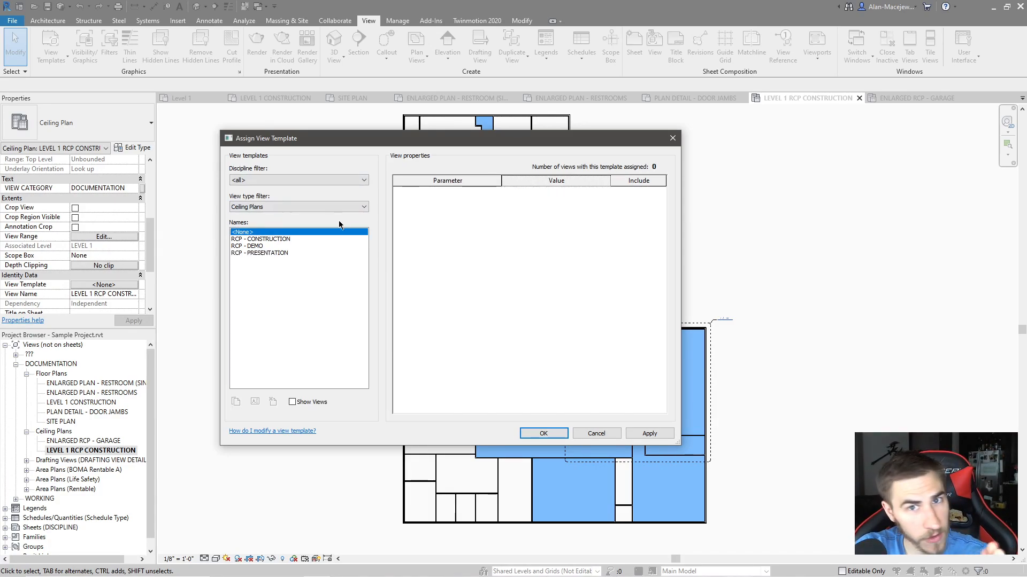
{"action": "left_click", "coordinate": [543, 434]}
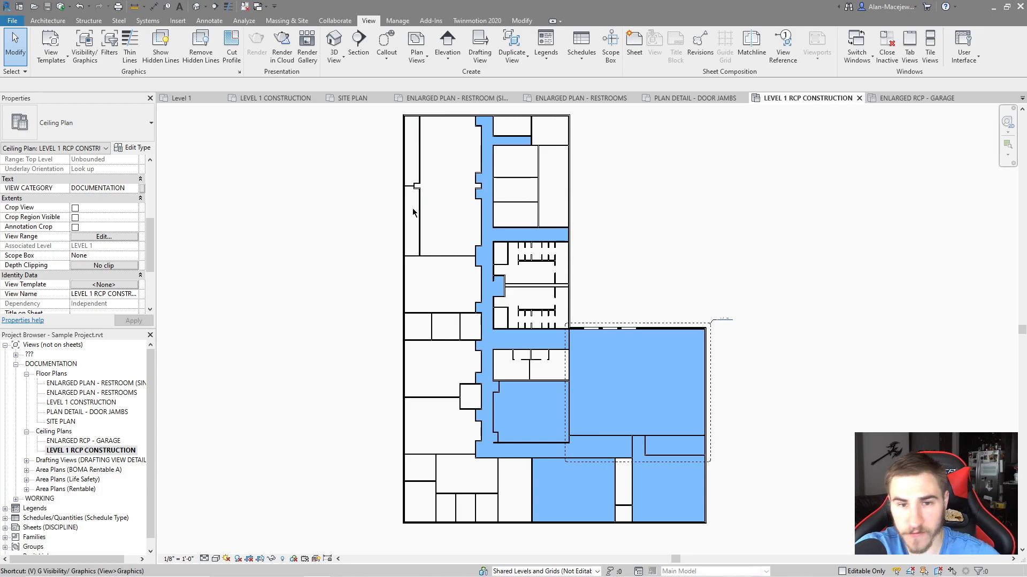
Override the Ceilings surface pattern colour to green in the LEVEL 1 RCP CONSTRUCTION view and compare it with the ENLARGED RCP - GARAGE view.
{"action": "key", "text": "g"}
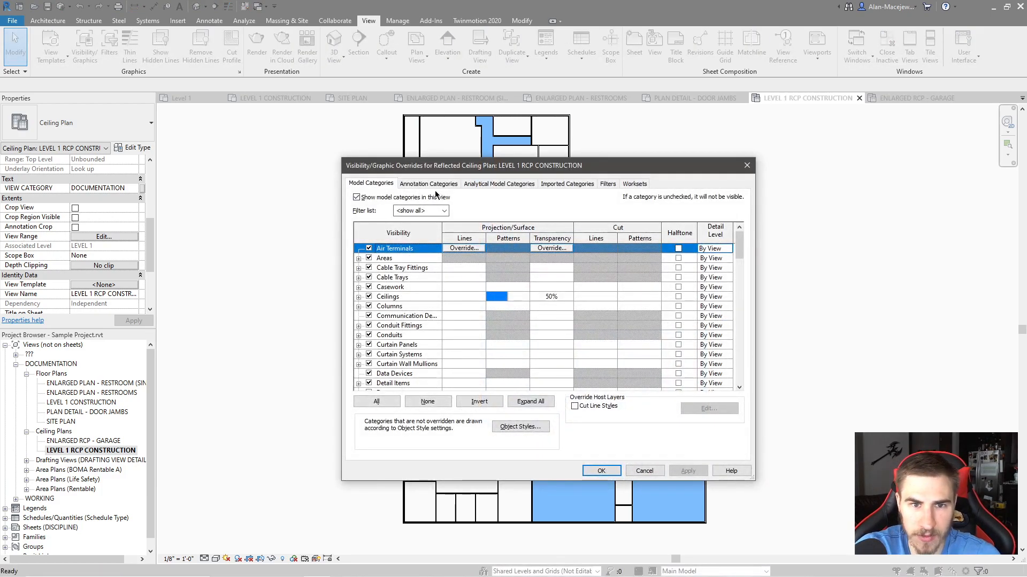
{"action": "left_click", "coordinate": [500, 297]}
{"action": "left_click", "coordinate": [500, 298]}
{"action": "left_click", "coordinate": [574, 293]}
{"action": "left_click", "coordinate": [569, 306]}
{"action": "left_click", "coordinate": [569, 306]}
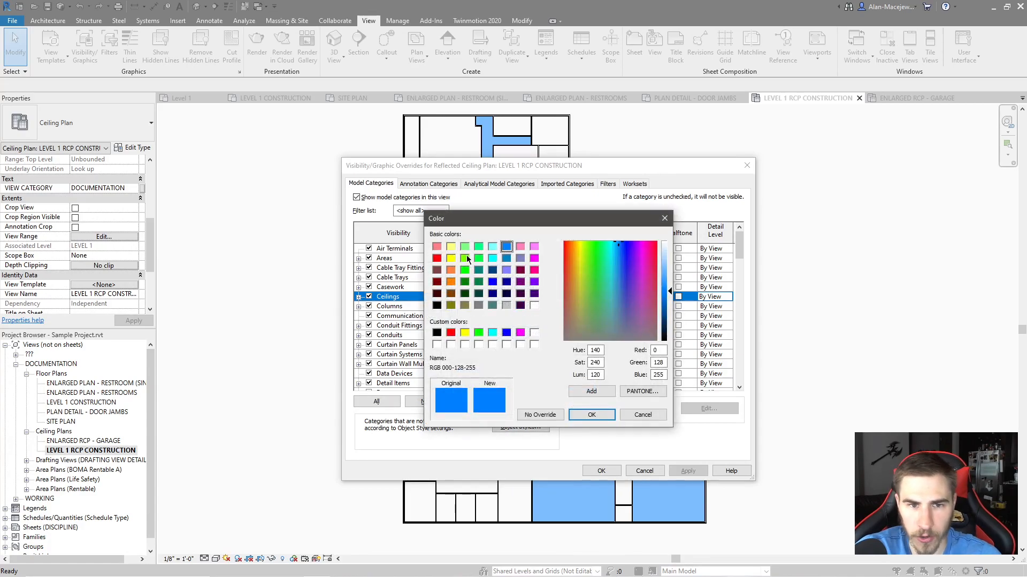
{"action": "left_click", "coordinate": [464, 270]}
{"action": "left_click", "coordinate": [591, 415]}
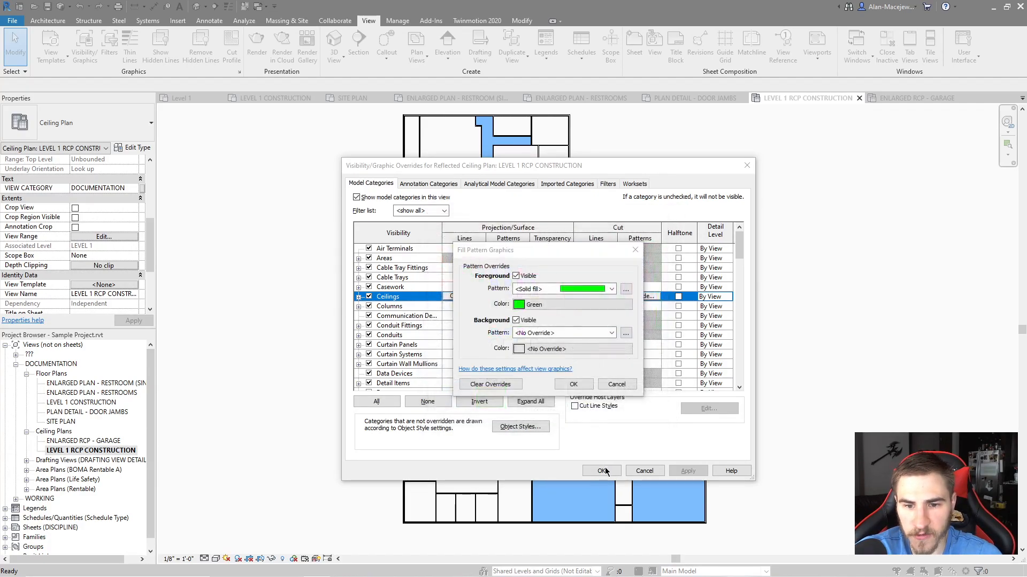
{"action": "left_click", "coordinate": [573, 384]}
{"action": "left_click", "coordinate": [601, 470]}
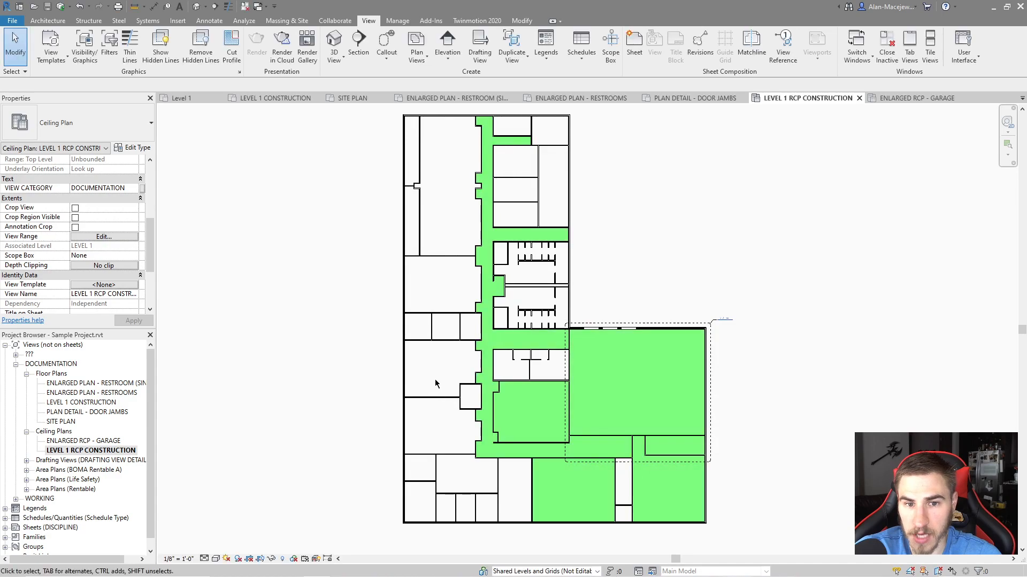
{"action": "left_click", "coordinate": [923, 97]}
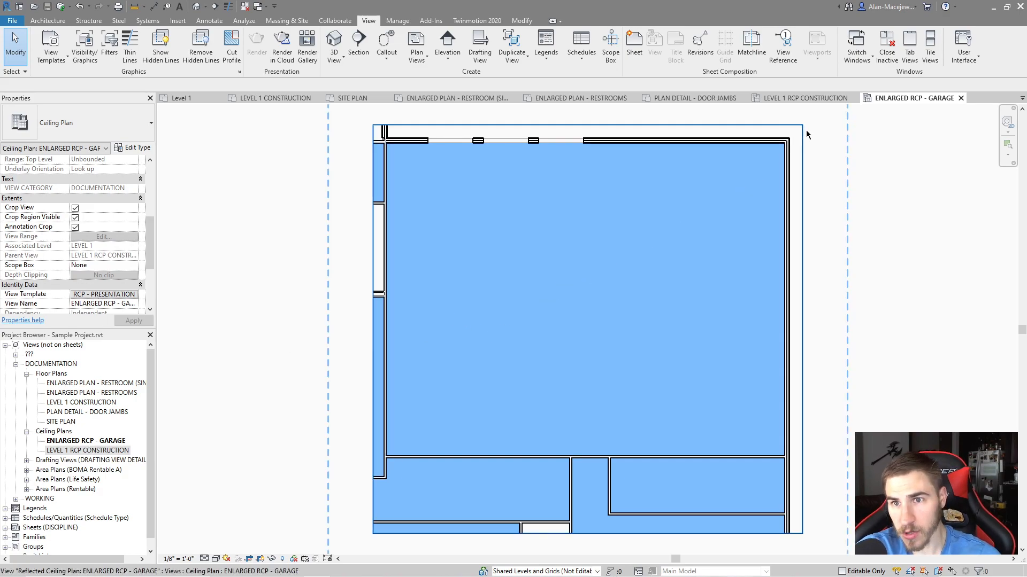
{"action": "left_click", "coordinate": [799, 98]}
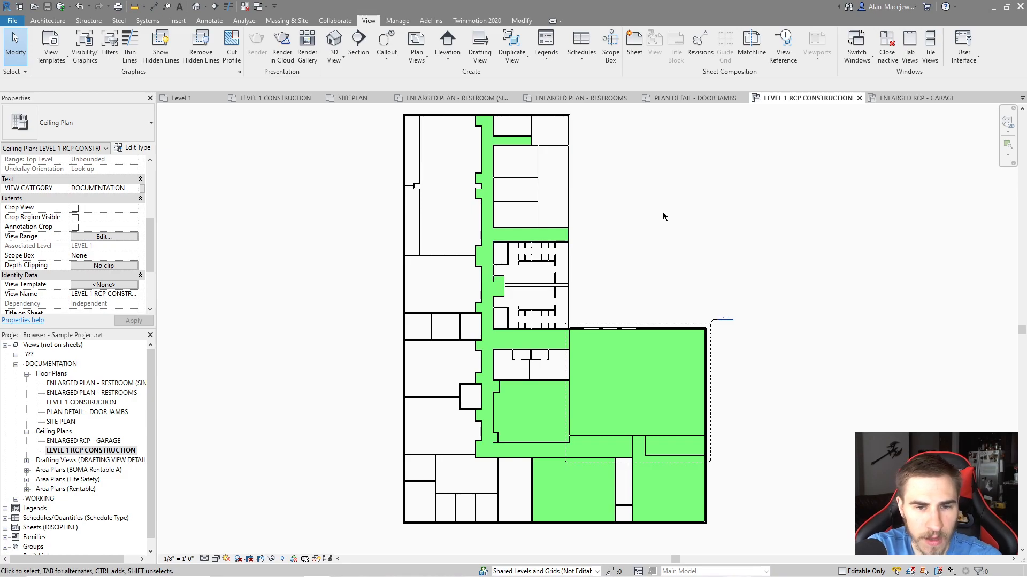
Examine view templates of all view types, including PLAN - CONSTRUCTION and PLAN - ELEC/TELE/DATA, without assigning one to the ceiling plan.
{"action": "left_click", "coordinate": [104, 284]}
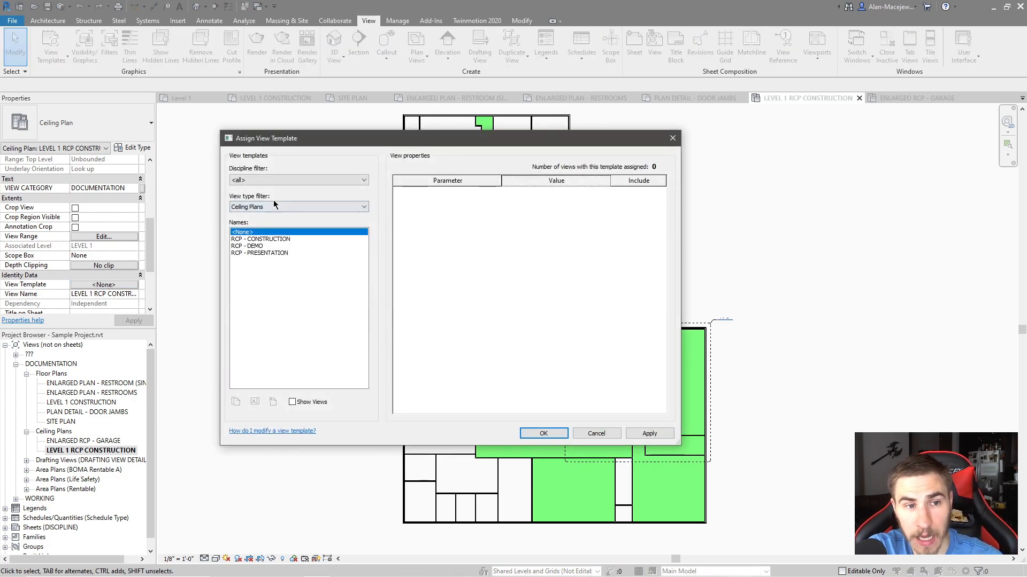
{"action": "left_click", "coordinate": [289, 207]}
{"action": "left_click", "coordinate": [251, 216]}
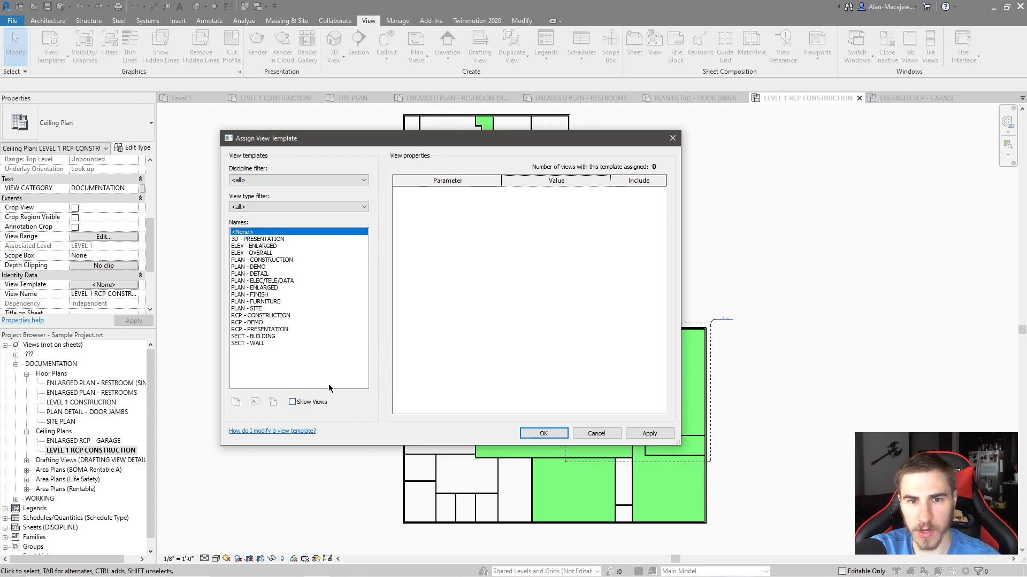
{"action": "left_click", "coordinate": [277, 260]}
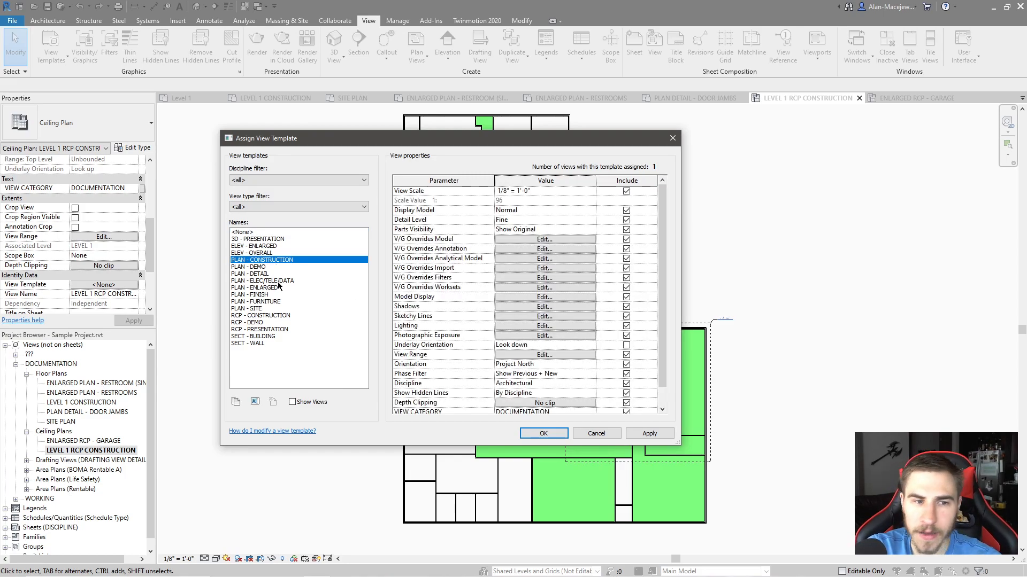
{"action": "left_click", "coordinate": [297, 280]}
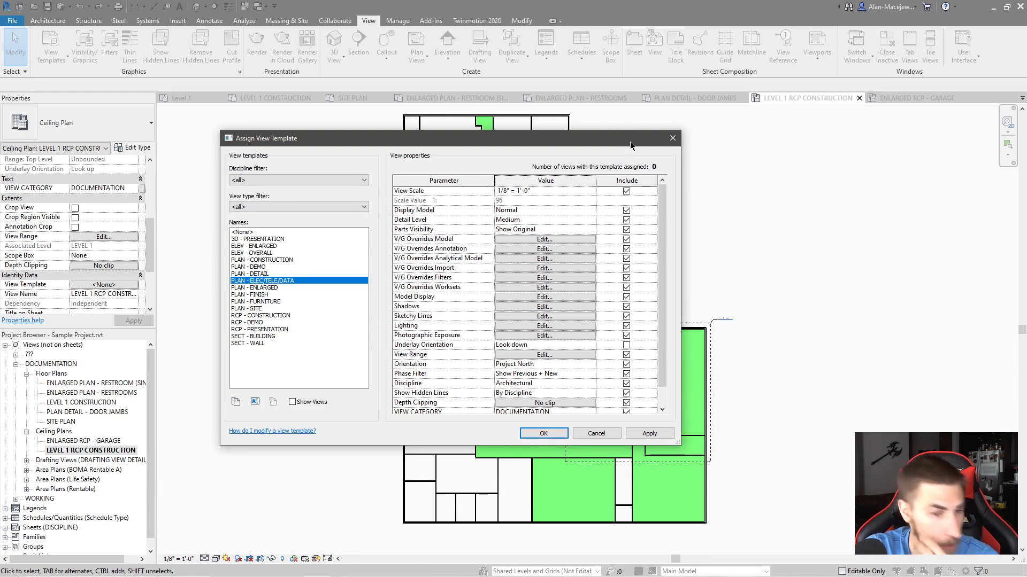
{"action": "left_click", "coordinate": [672, 138]}
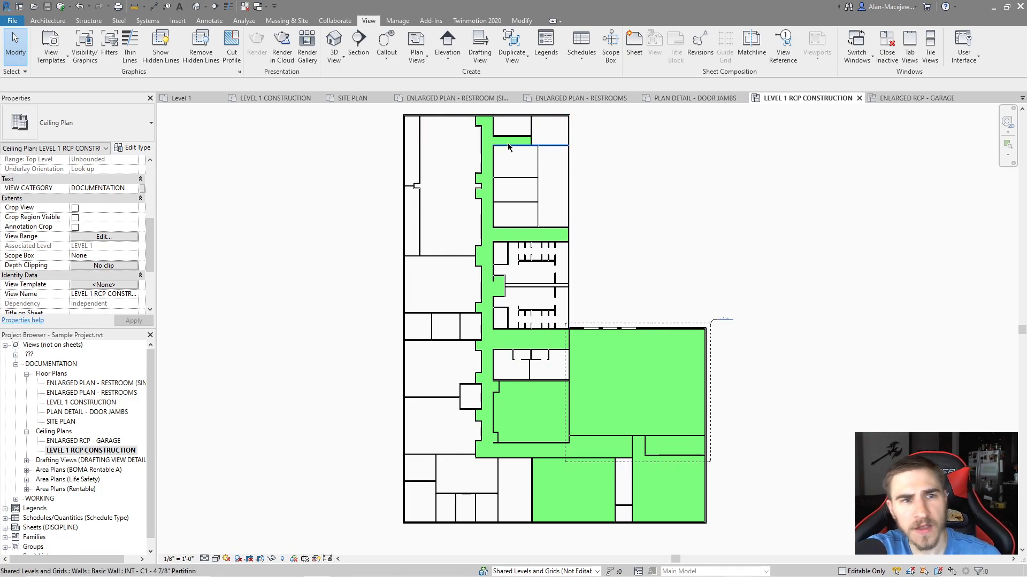
Open the LEVEL 1 CONSTRUCTION floor plan and check which model category overrides its assigned view template allows to be edited.
{"action": "left_click", "coordinate": [269, 98]}
{"action": "scroll", "coordinate": [614, 298], "scroll_direction": "down", "scroll_amount": 6}
{"action": "scroll", "coordinate": [613, 297], "scroll_direction": "up", "scroll_amount": 4}
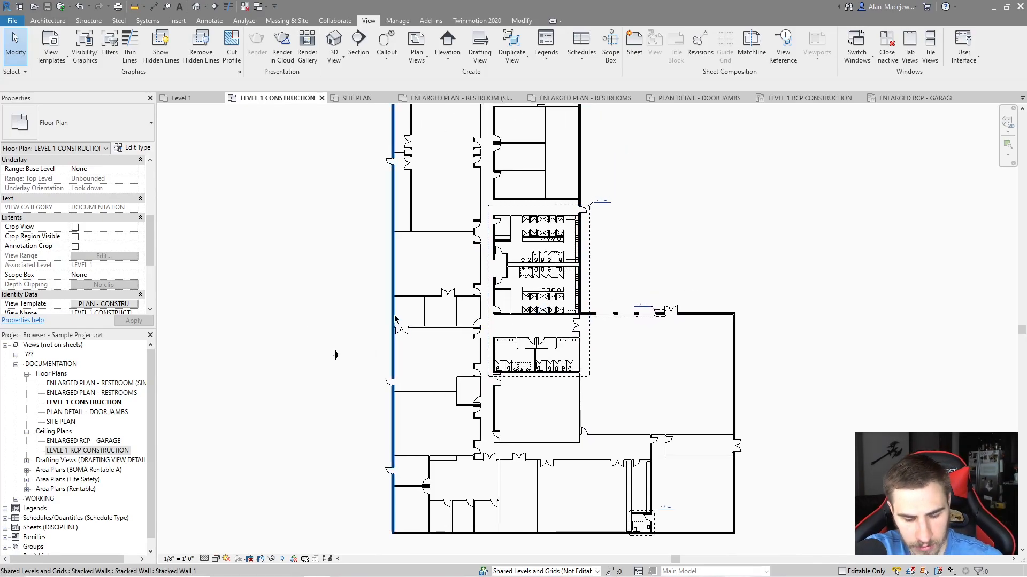
{"action": "key", "text": "v"}
{"action": "key", "text": "v"}
{"action": "left_click", "coordinate": [399, 336]}
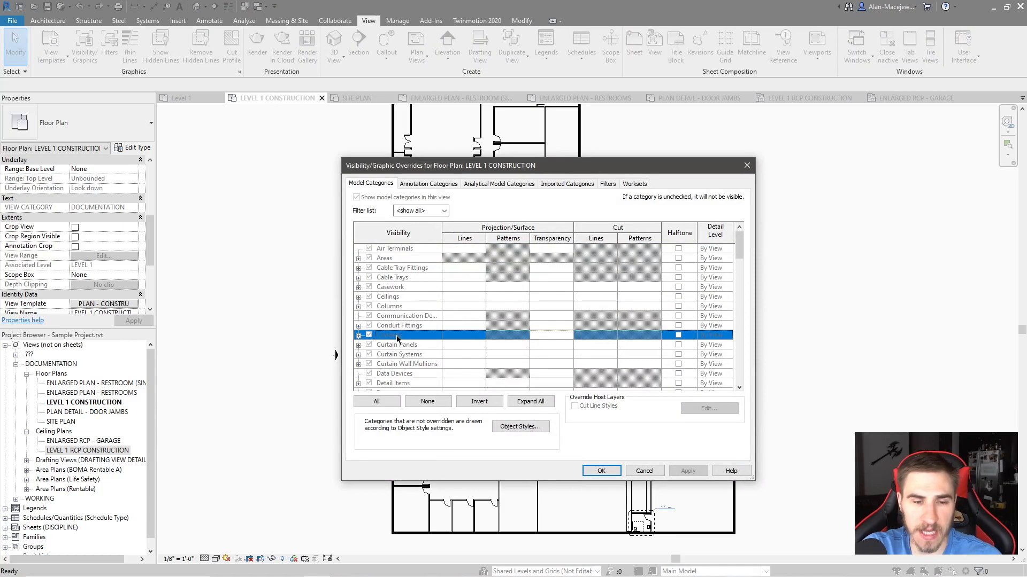
{"action": "left_click", "coordinate": [386, 288]}
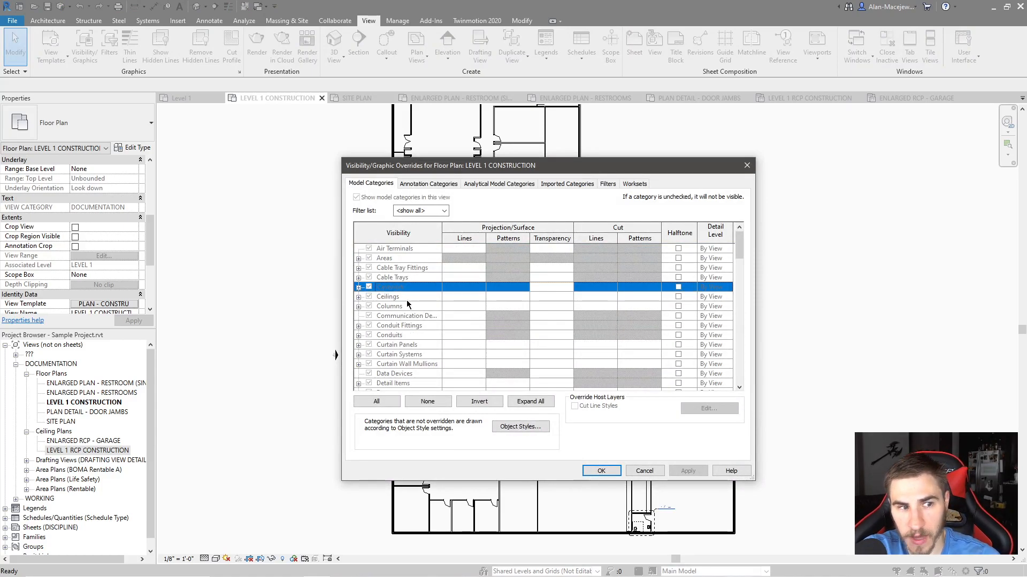
{"action": "left_click", "coordinate": [402, 315]}
{"action": "left_click", "coordinate": [397, 345]}
{"action": "left_click", "coordinate": [391, 336]}
{"action": "left_click", "coordinate": [380, 289]}
{"action": "left_click", "coordinate": [393, 345]}
{"action": "left_click", "coordinate": [746, 166]}
{"action": "scroll", "coordinate": [116, 286], "scroll_direction": "down", "scroll_amount": 1}
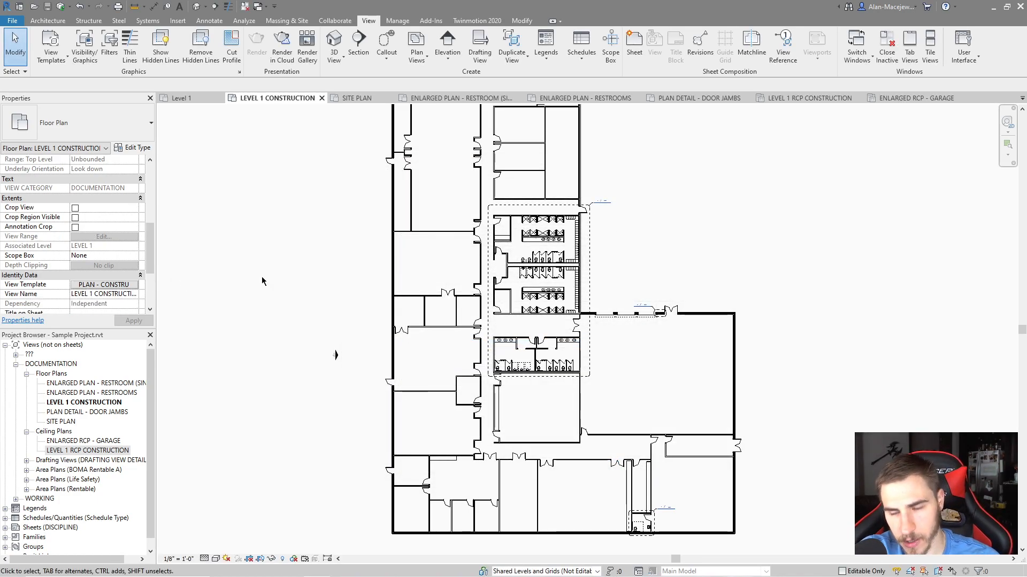
{"action": "middle_click_drag", "start_coordinate": [636, 236], "coordinate": [627, 242]}
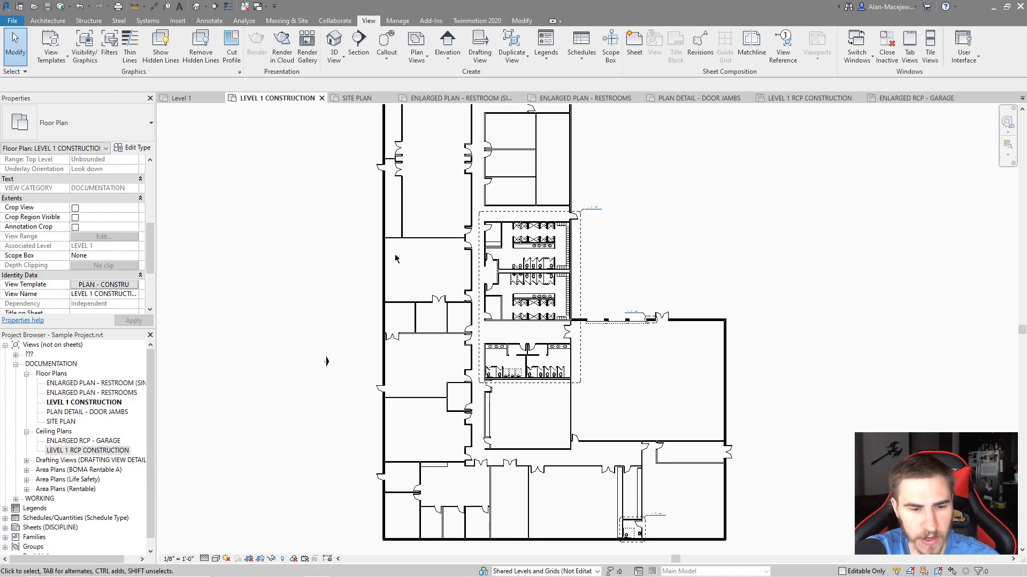
Enable temporary view properties for the LEVEL 1 CONSTRUCTION plan and look over the available visual styles without changing the style.
{"action": "left_click", "coordinate": [305, 559]}
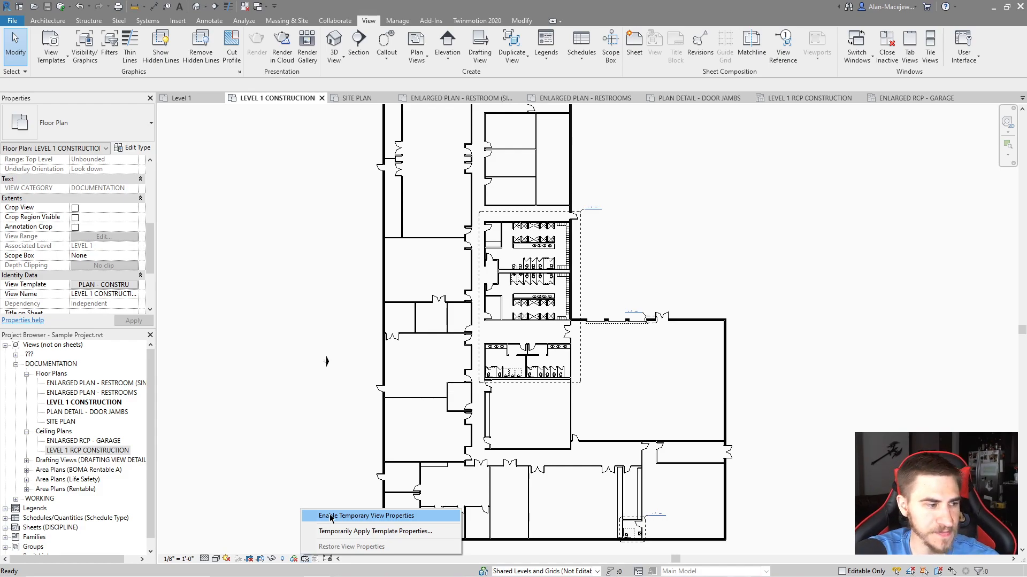
{"action": "left_click", "coordinate": [417, 517]}
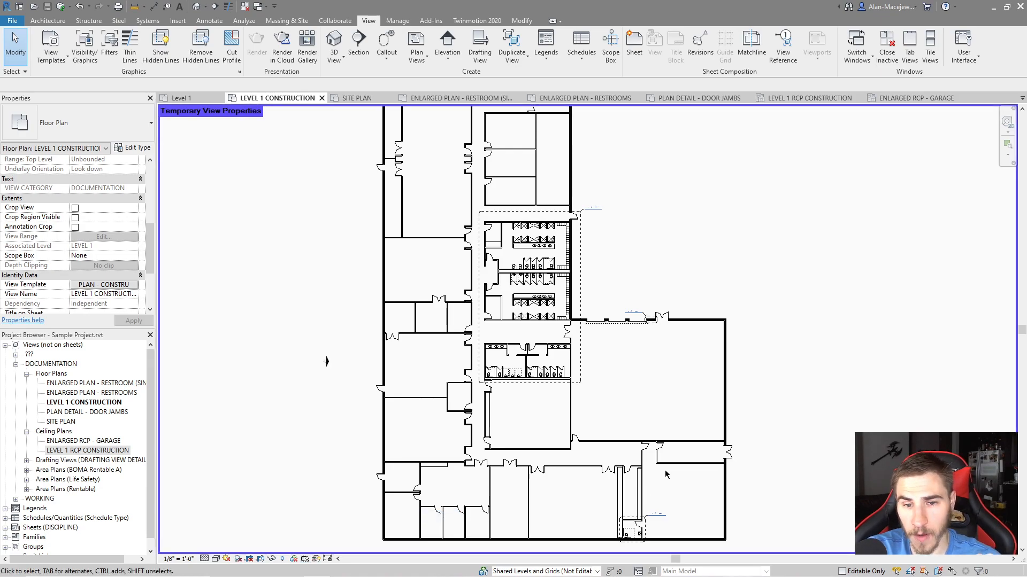
{"action": "middle_click_drag", "start_coordinate": [550, 205], "coordinate": [608, 238]}
{"action": "scroll", "coordinate": [607, 238], "scroll_direction": "down", "scroll_amount": 1}
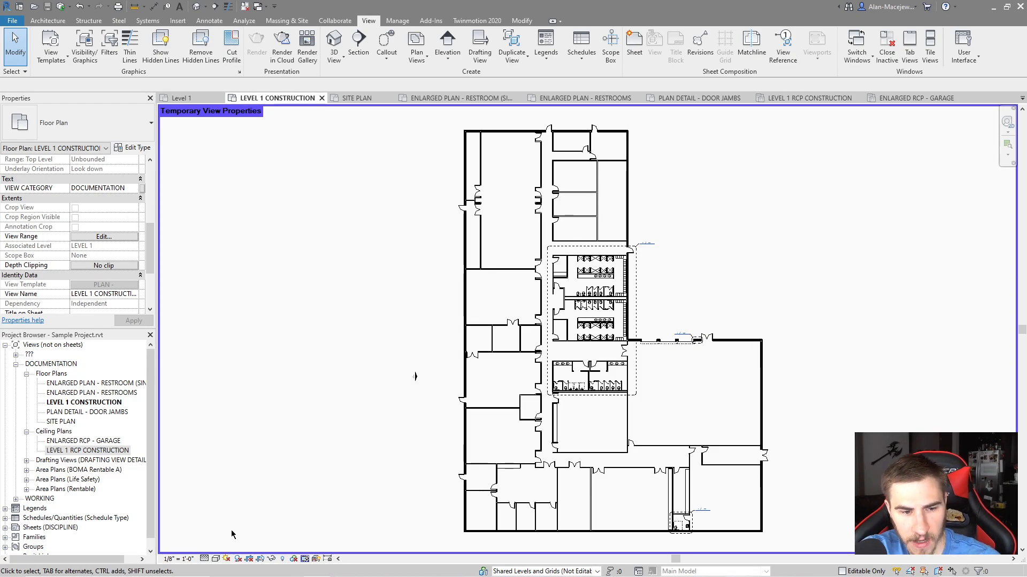
{"action": "left_click", "coordinate": [216, 559]}
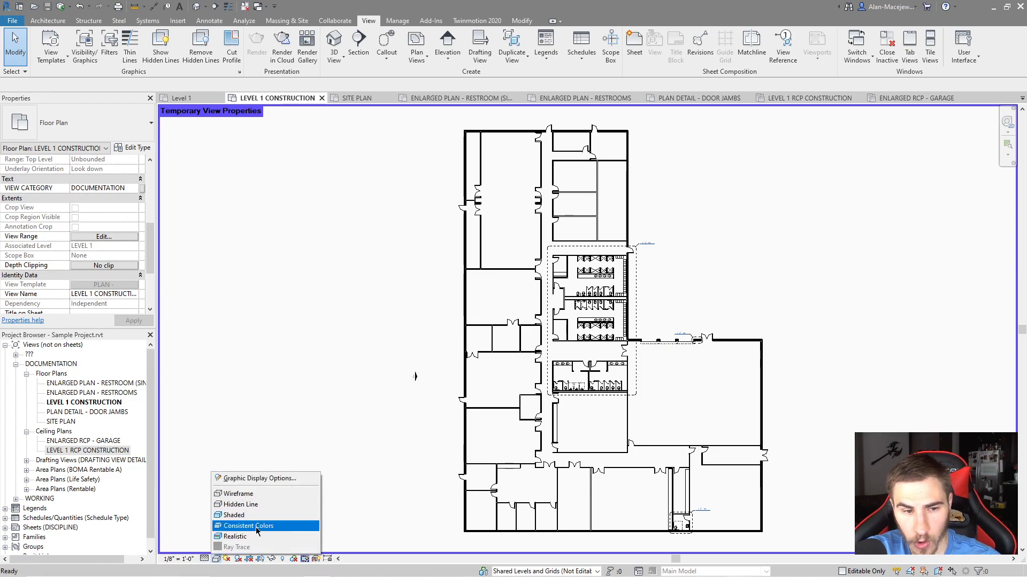
{"action": "left_click", "coordinate": [359, 374]}
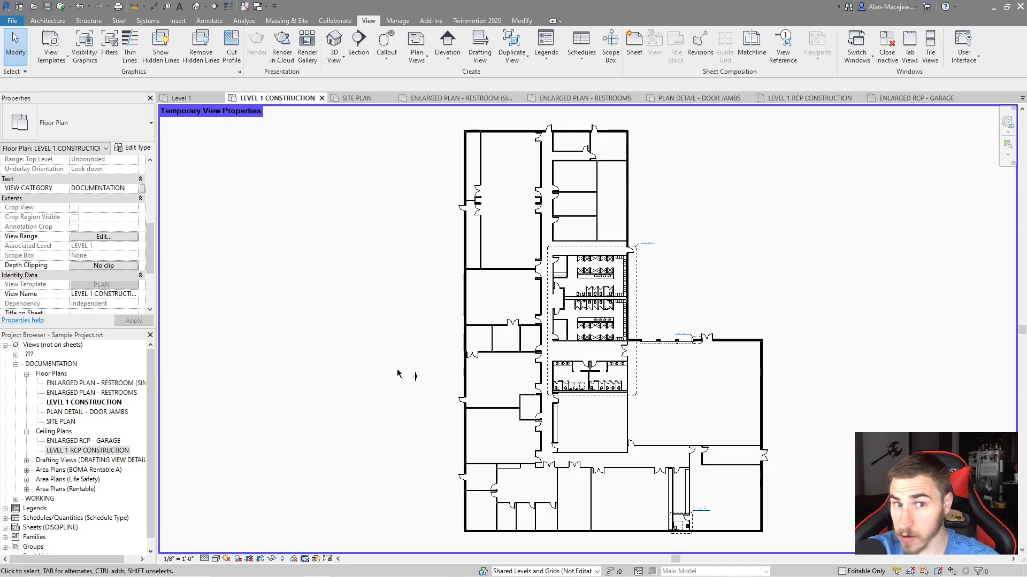
Hide the Plumbing Fixtures category in the temporary view overrides and dismiss the save reminder without saving.
{"action": "key", "text": "v"}
{"action": "key", "text": "v"}
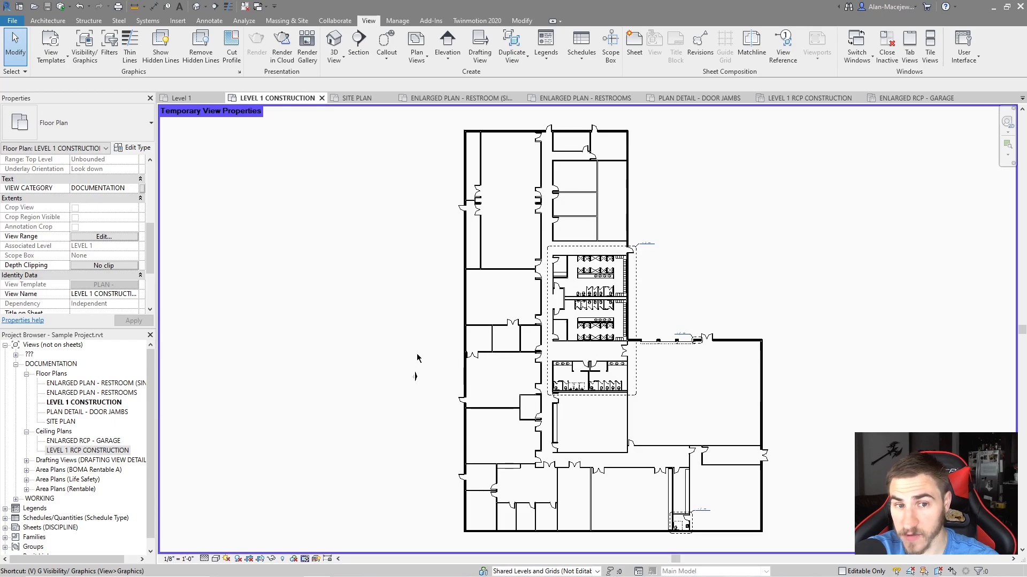
{"action": "left_click", "coordinate": [397, 291]}
{"action": "left_click", "coordinate": [398, 344]}
{"action": "left_click", "coordinate": [397, 372]}
{"action": "left_click", "coordinate": [401, 316]}
{"action": "scroll", "coordinate": [396, 321], "scroll_direction": "down", "scroll_amount": 6}
{"action": "scroll", "coordinate": [410, 369], "scroll_direction": "down", "scroll_amount": 6}
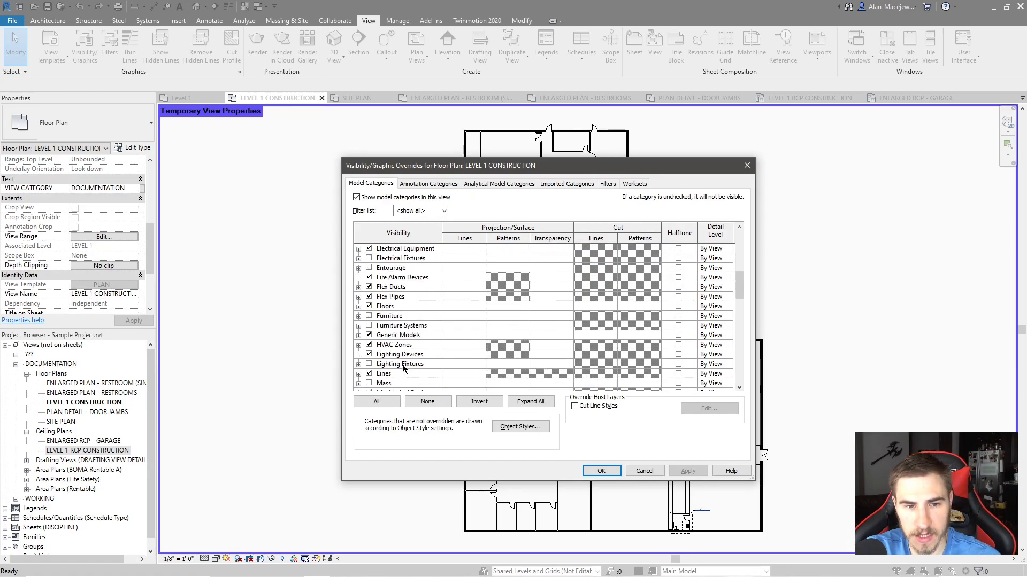
{"action": "left_click", "coordinate": [407, 315]}
{"action": "scroll", "coordinate": [413, 345], "scroll_direction": "down", "scroll_amount": 2}
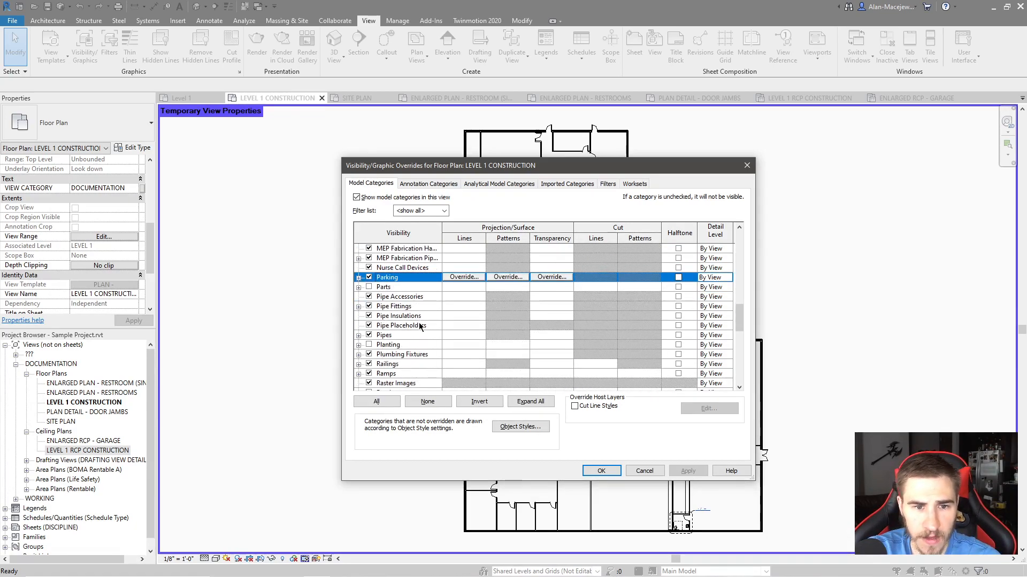
{"action": "left_click", "coordinate": [369, 355]}
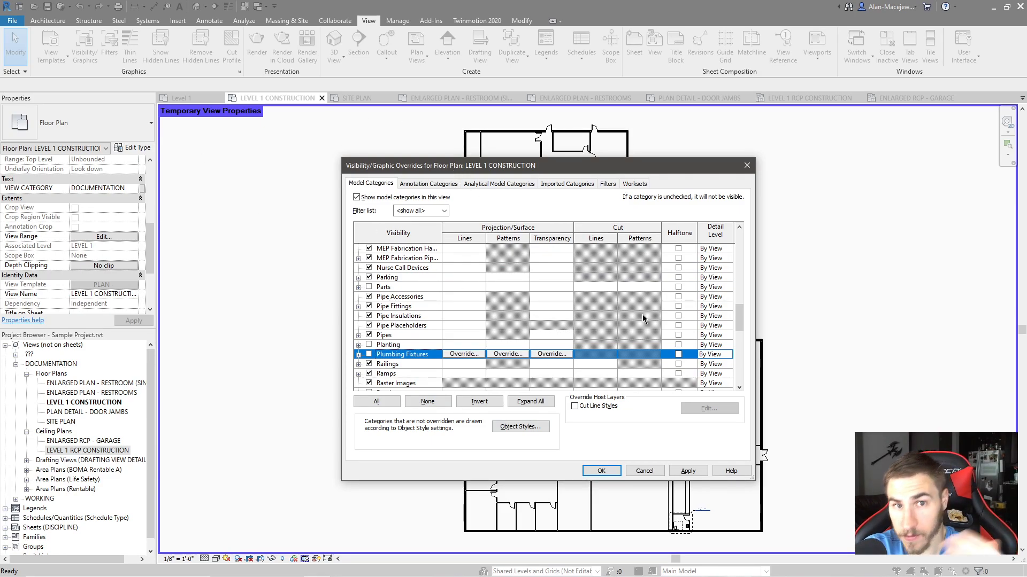
{"action": "left_click", "coordinate": [598, 469]}
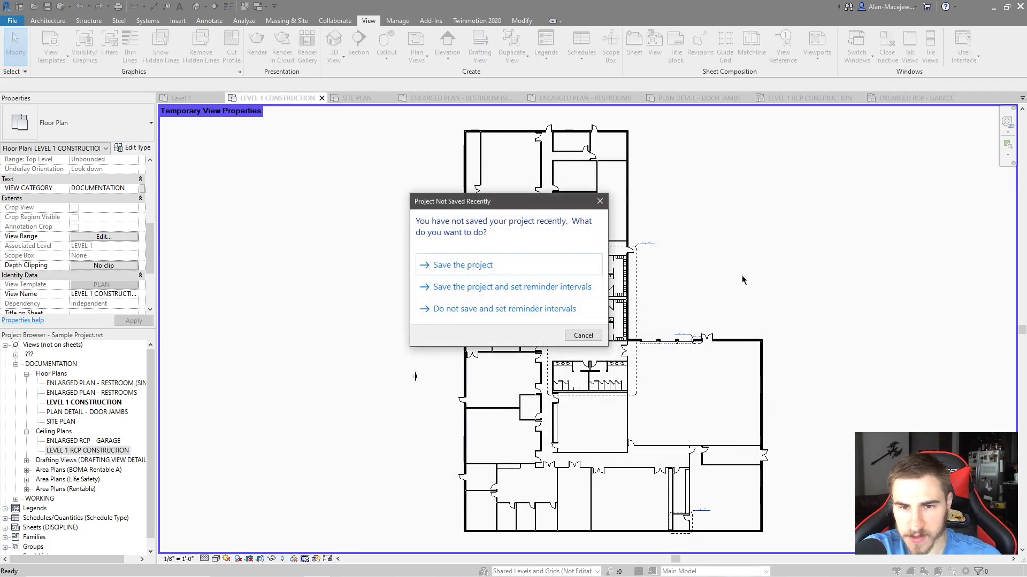
{"action": "left_click", "coordinate": [582, 336]}
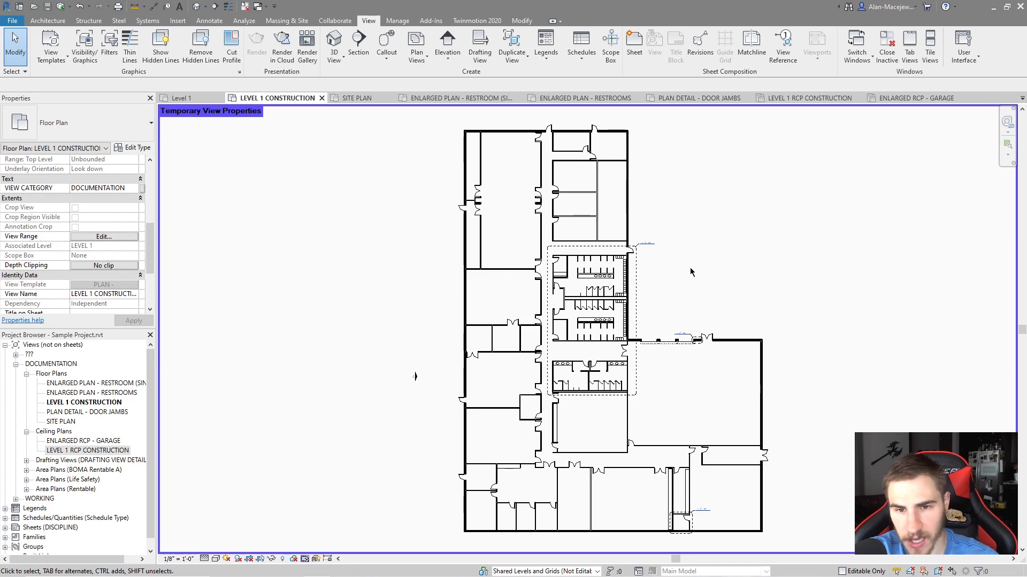
Delete the T-shaped partition wall and the entrance walls and doors of the two small restrooms below the corridor.
{"action": "scroll", "coordinate": [585, 370], "scroll_direction": "up", "scroll_amount": 6}
{"action": "scroll", "coordinate": [541, 391], "scroll_direction": "down", "scroll_amount": 1}
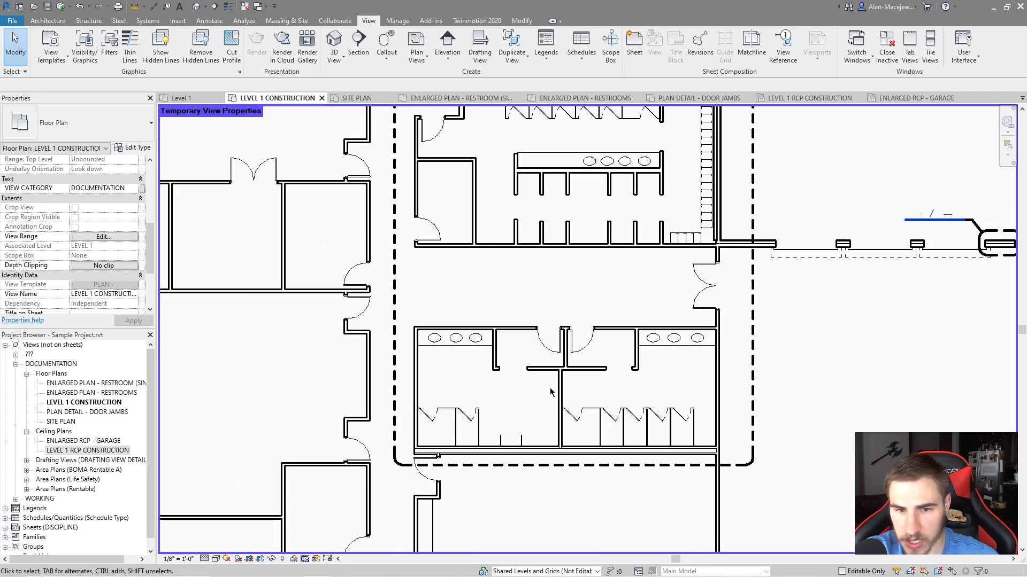
{"action": "left_click", "coordinate": [560, 401]}
{"action": "key", "text": "Delete"}
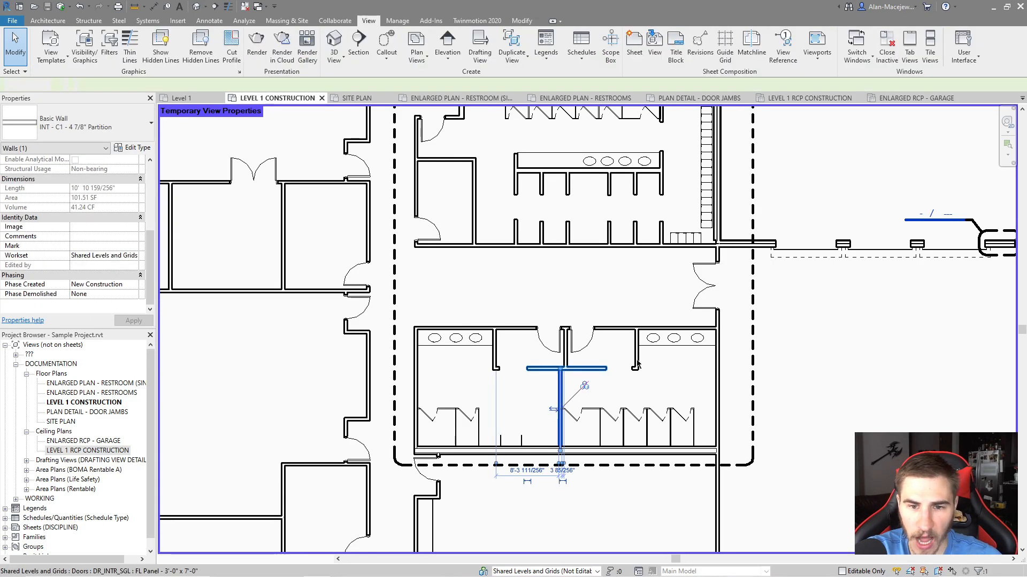
{"action": "scroll", "coordinate": [689, 368], "scroll_direction": "down", "scroll_amount": 2}
{"action": "left_click", "coordinate": [610, 368]}
{"action": "left_click_drag", "start_coordinate": [544, 318], "coordinate": [686, 391]}
{"action": "key", "text": "Delete"}
{"action": "scroll", "coordinate": [581, 315], "scroll_direction": "down", "scroll_amount": 1}
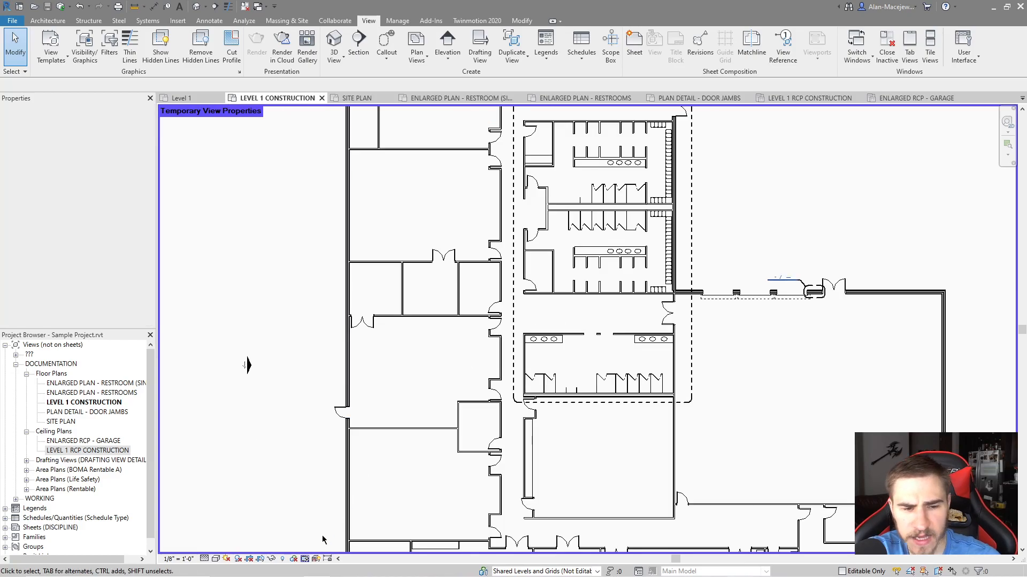
Restore the LEVEL 1 CONSTRUCTION plan's original view properties and inspect the restroom area.
{"action": "left_click", "coordinate": [303, 560]}
{"action": "left_click", "coordinate": [304, 559]}
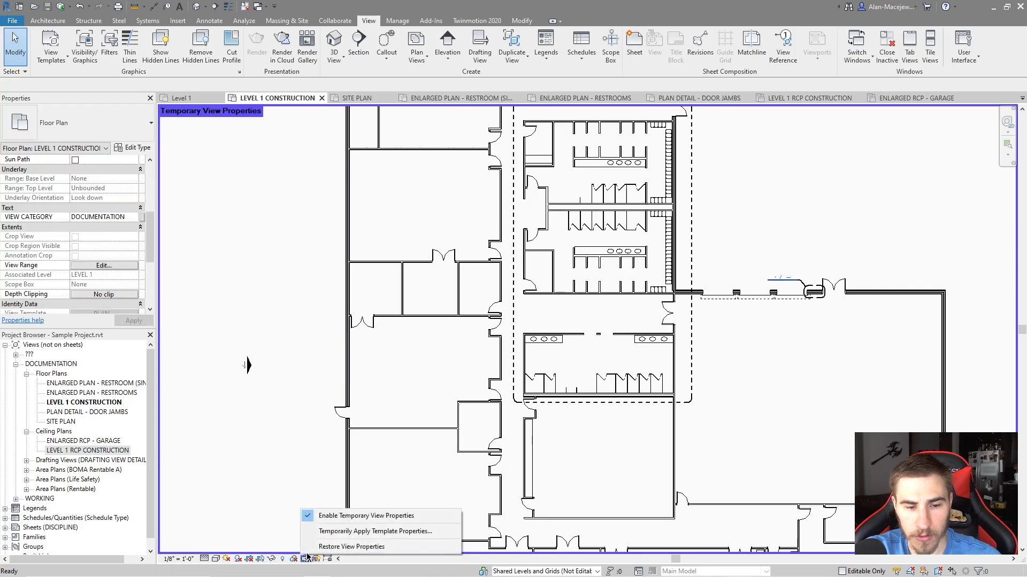
{"action": "left_click", "coordinate": [352, 546]}
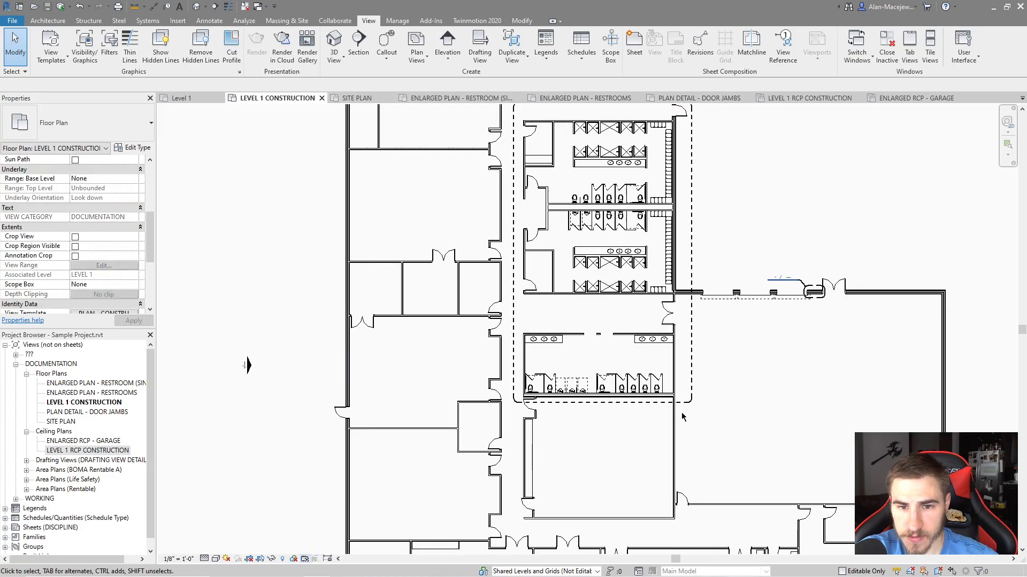
{"action": "scroll", "coordinate": [615, 374], "scroll_direction": "up", "scroll_amount": 2}
{"action": "left_click_drag", "start_coordinate": [535, 294], "coordinate": [646, 383]}
{"action": "scroll", "coordinate": [561, 342], "scroll_direction": "down", "scroll_amount": 3}
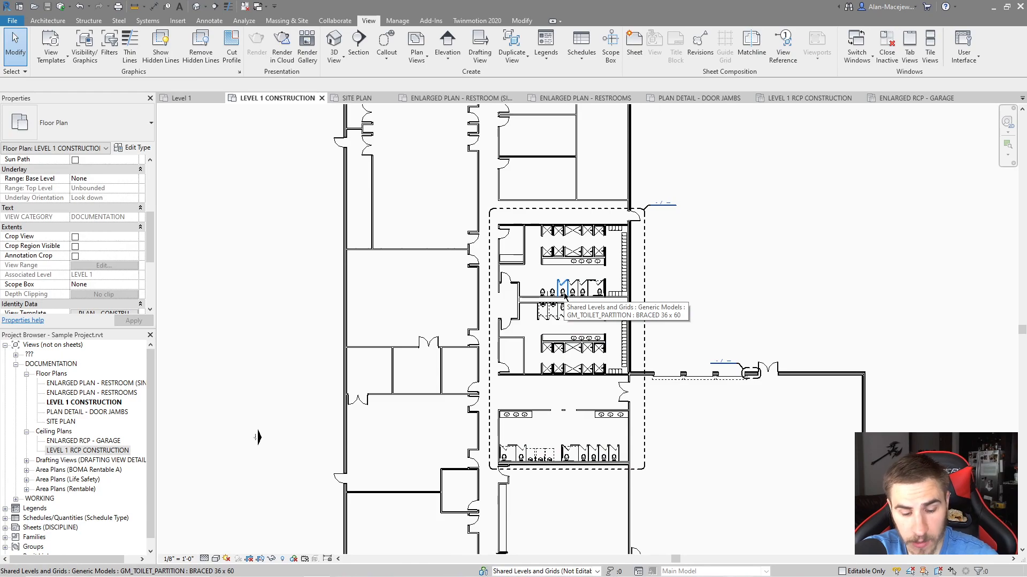
Check whether the Plumbing Fixtures category and its neighbours can be edited in the LEVEL 1 CONSTRUCTION plan's visibility/graphic overrides, and close them without changes.
{"action": "key", "text": "v"}
{"action": "key", "text": "g"}
{"action": "left_click", "coordinate": [748, 167]}
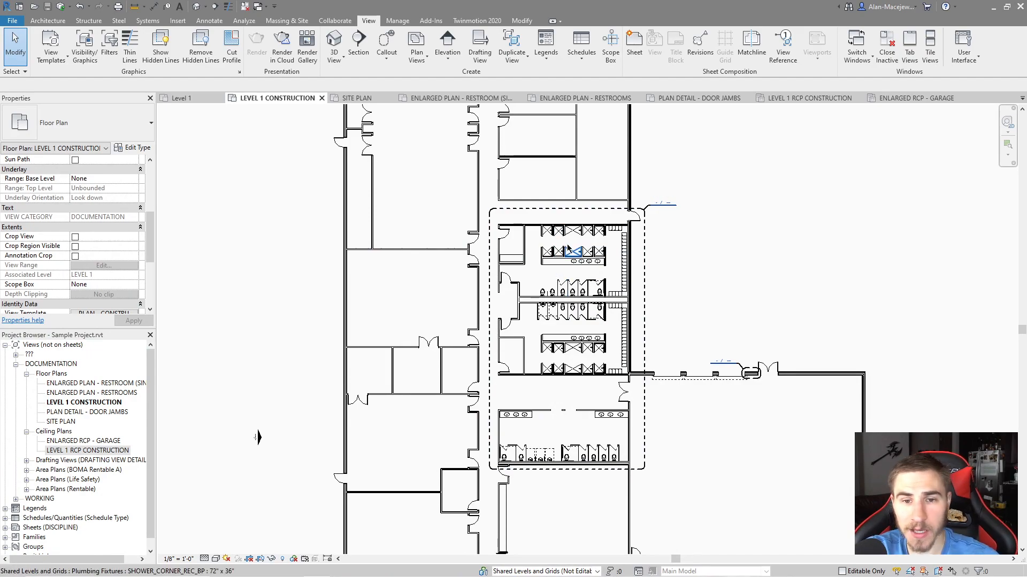
{"action": "key", "text": "v"}
{"action": "key", "text": "g"}
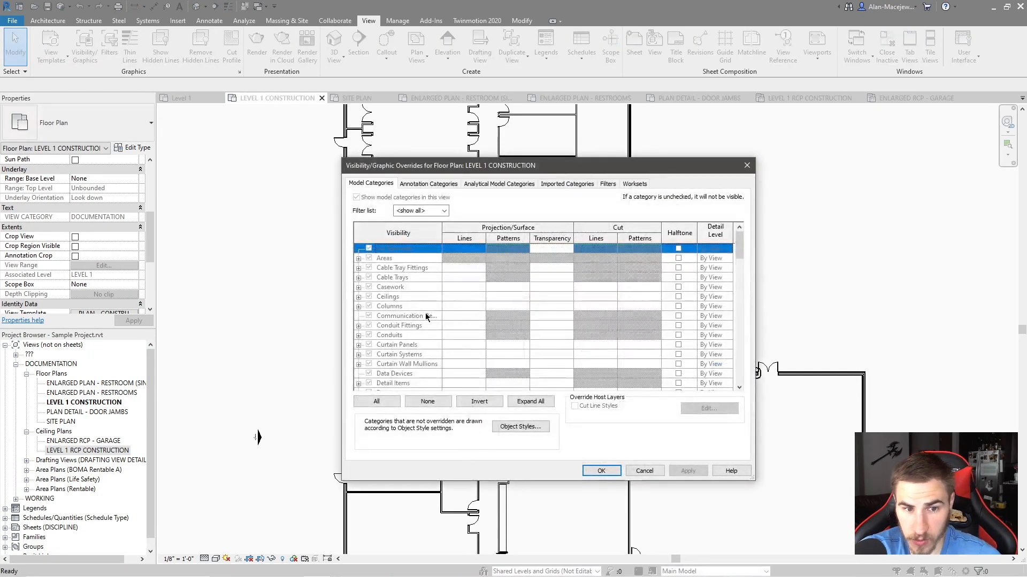
{"action": "scroll", "coordinate": [413, 314], "scroll_direction": "down", "scroll_amount": 12}
{"action": "left_click", "coordinate": [412, 364]}
{"action": "scroll", "coordinate": [410, 316], "scroll_direction": "down", "scroll_amount": 4}
{"action": "left_click", "coordinate": [400, 297]}
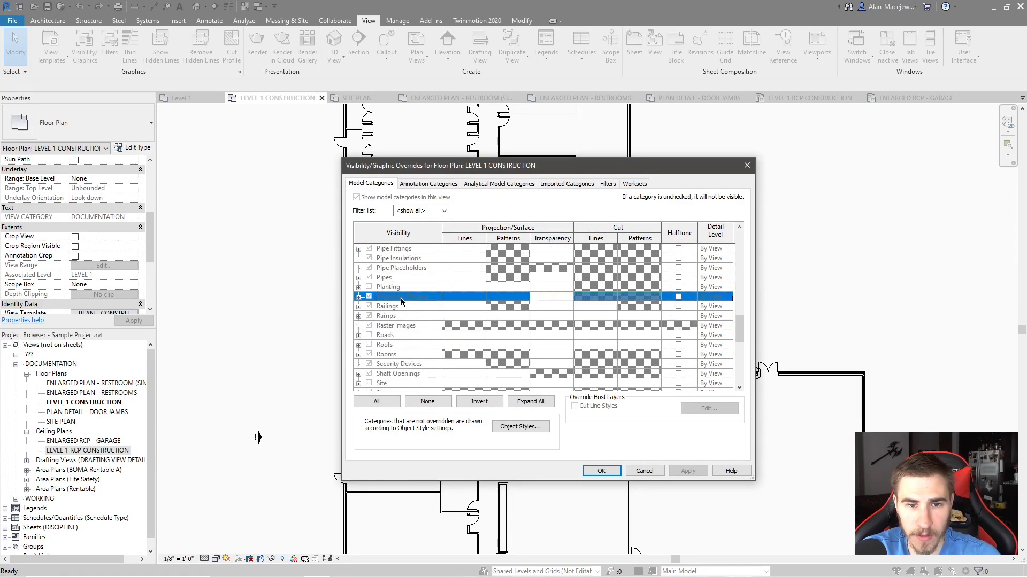
{"action": "left_click", "coordinate": [401, 325]}
{"action": "left_click", "coordinate": [381, 306]}
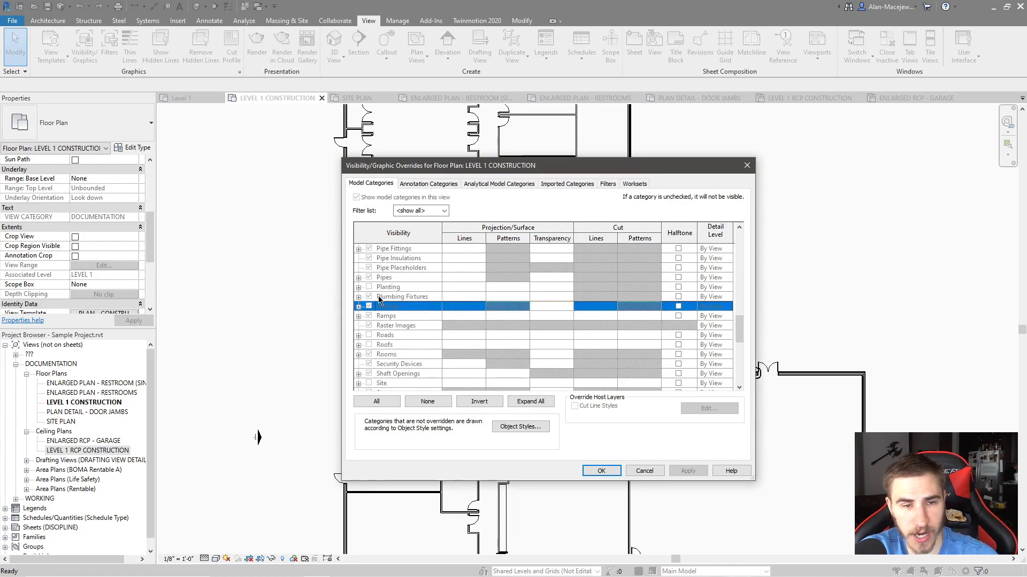
{"action": "left_click", "coordinate": [598, 470]}
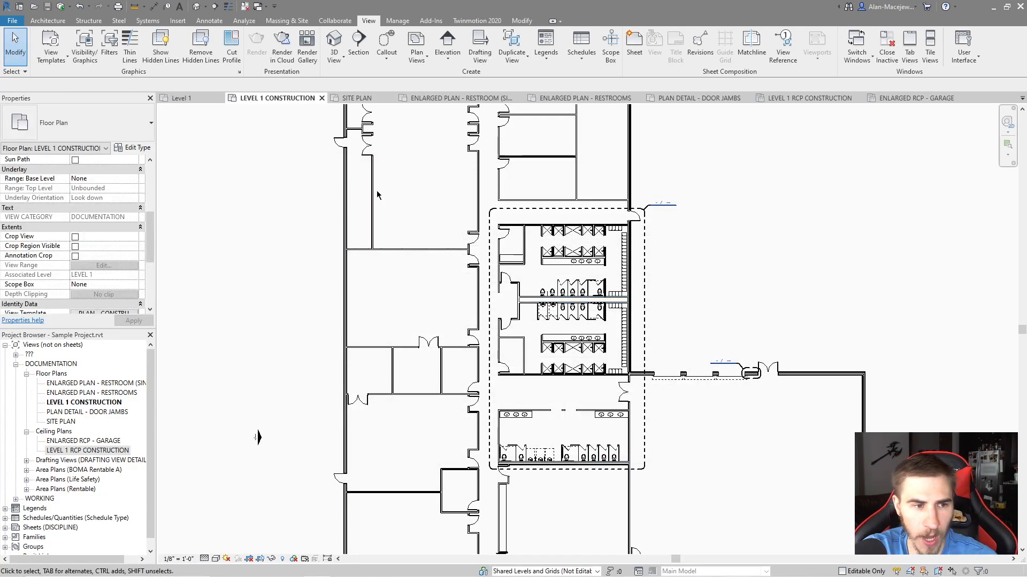
Enable temporary view properties for the LEVEL 1 CONSTRUCTION plan and look over the restroom area and the whole building.
{"action": "scroll", "coordinate": [95, 233], "scroll_direction": "down", "scroll_amount": 2}
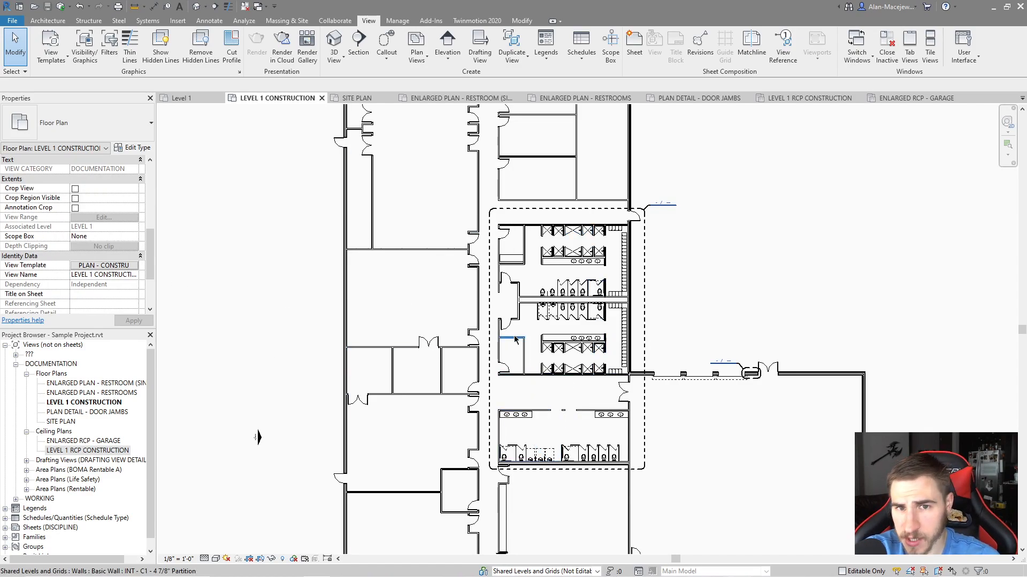
{"action": "left_click", "coordinate": [305, 559]}
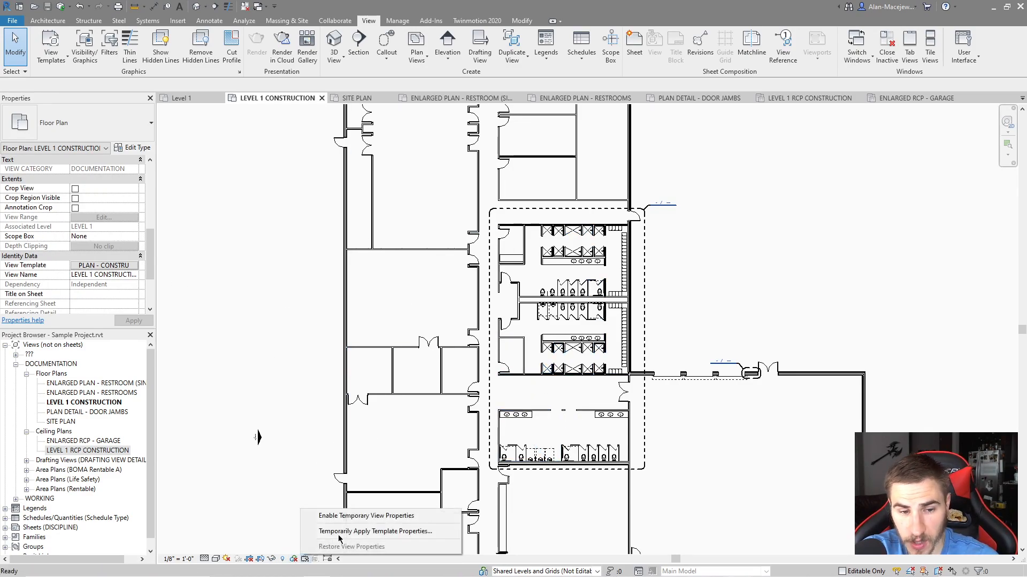
{"action": "left_click", "coordinate": [365, 516]}
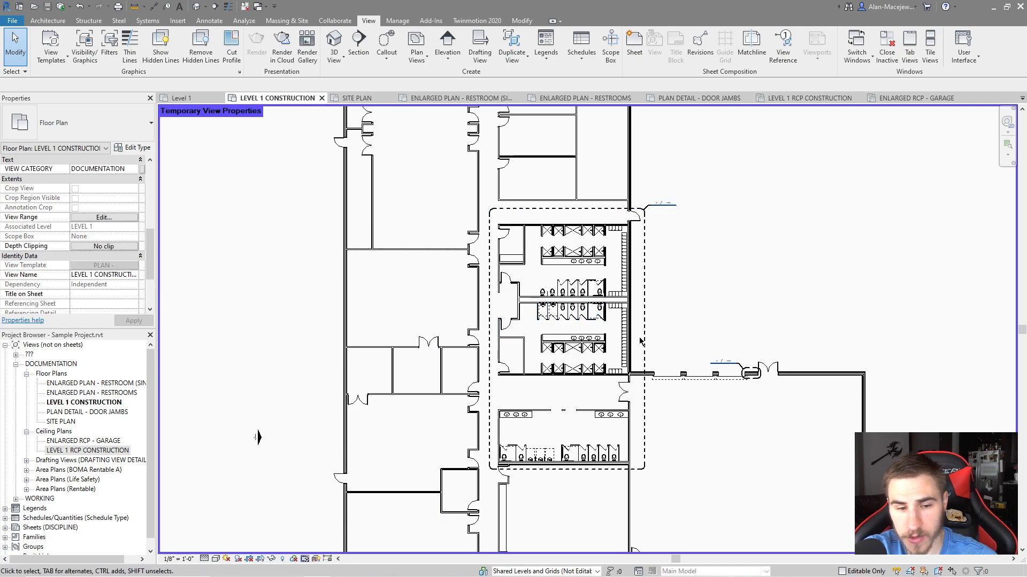
{"action": "scroll", "coordinate": [588, 313], "scroll_direction": "down", "scroll_amount": 1}
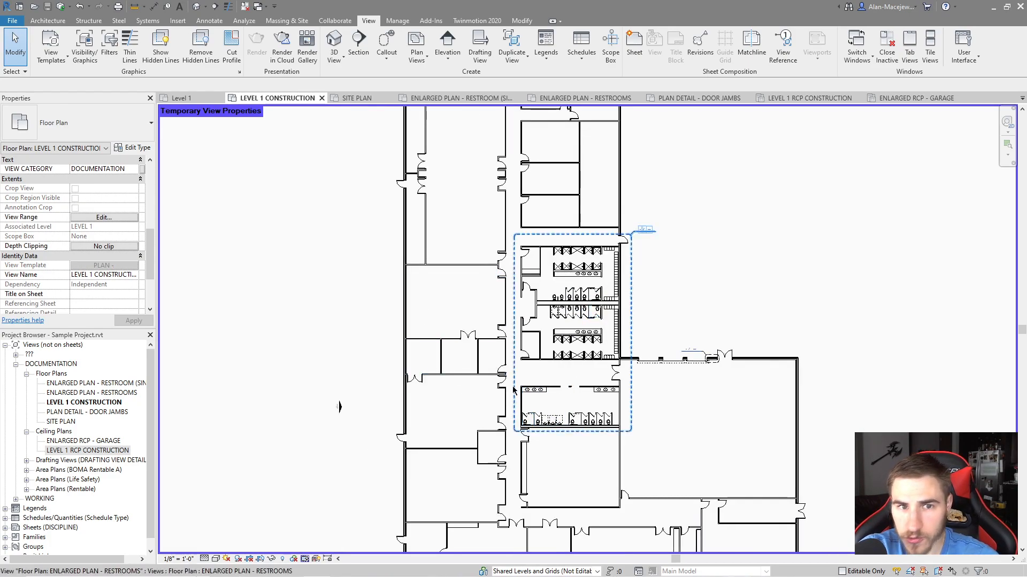
{"action": "middle_click_drag", "start_coordinate": [691, 299], "coordinate": [673, 304]}
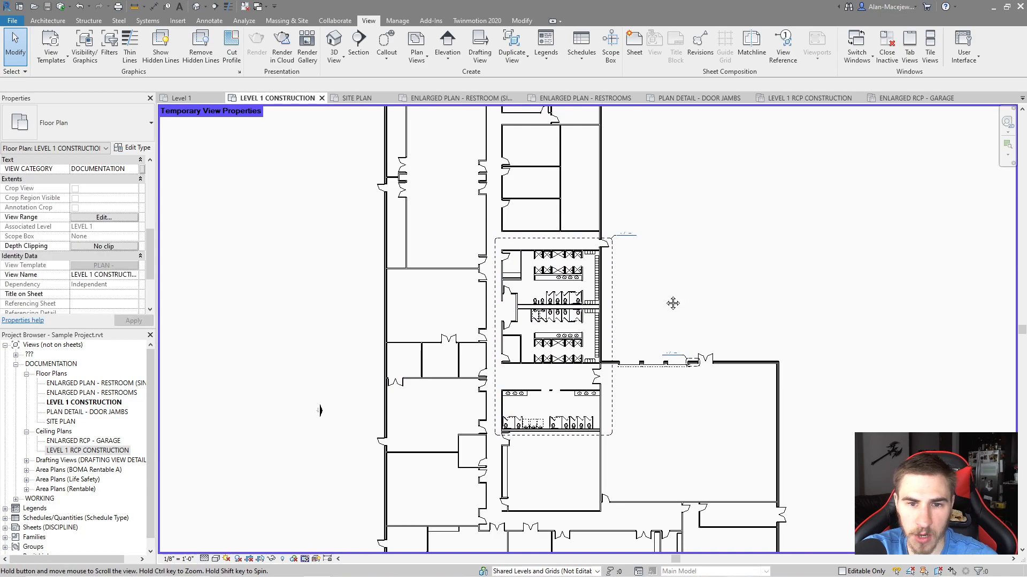
{"action": "scroll", "coordinate": [665, 295], "scroll_direction": "down", "scroll_amount": 2}
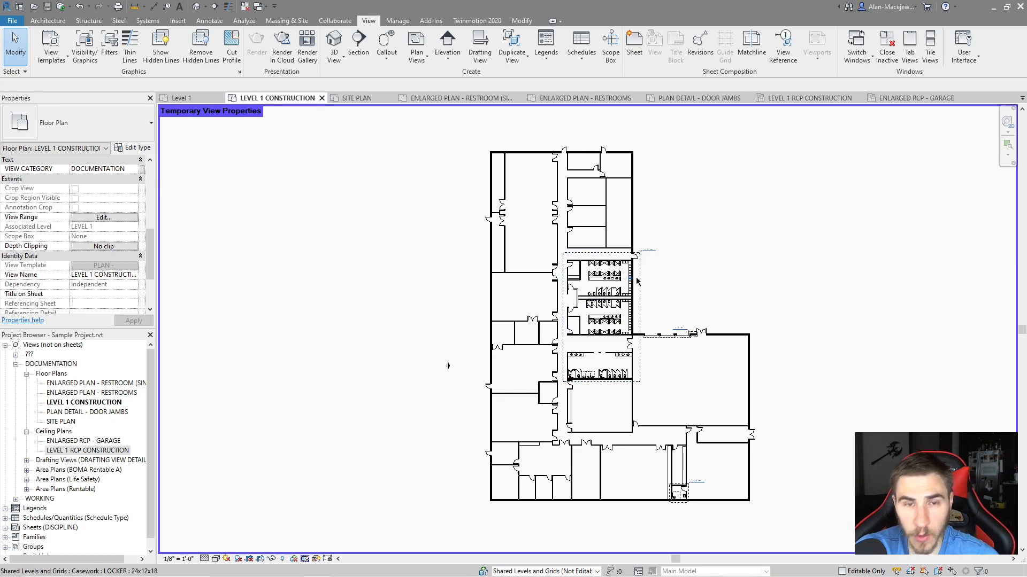
{"action": "scroll", "coordinate": [640, 299], "scroll_direction": "up", "scroll_amount": 1}
{"action": "scroll", "coordinate": [640, 300], "scroll_direction": "up", "scroll_amount": 2}
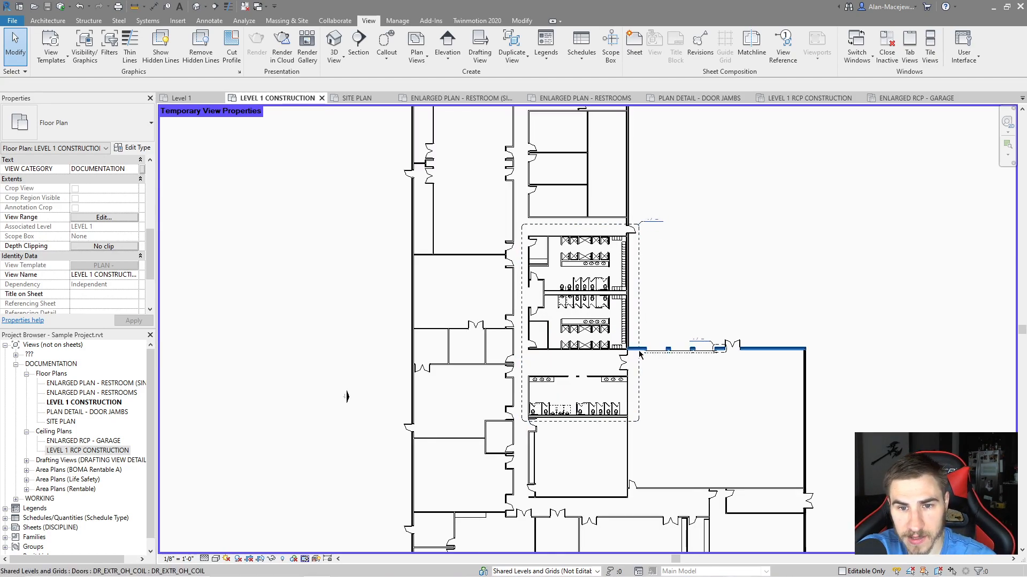
{"action": "scroll", "coordinate": [502, 280], "scroll_direction": "down", "scroll_amount": 2}
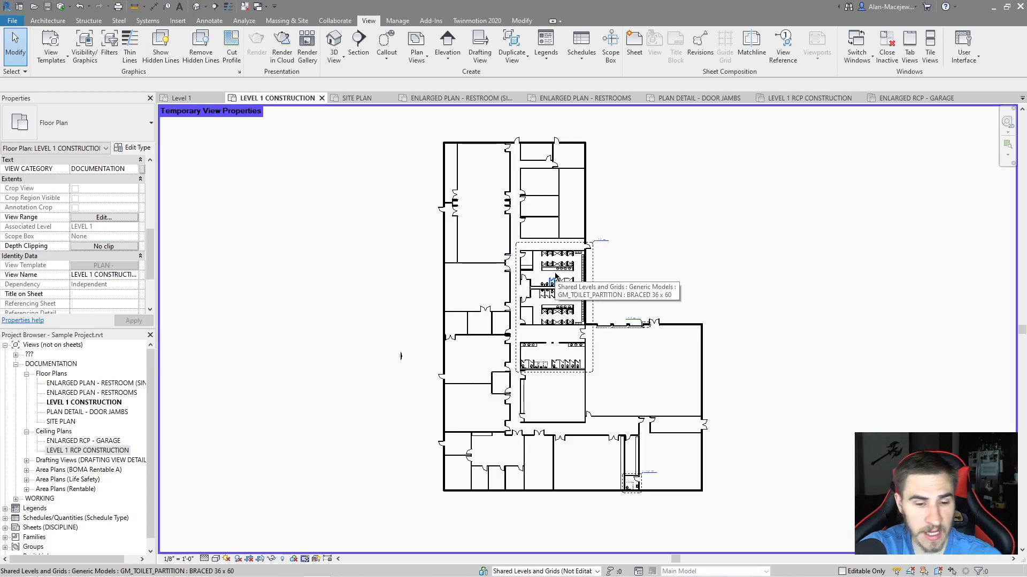
End the temporary view properties mode and restore the LEVEL 1 CONSTRUCTION plan's assigned template settings.
{"action": "left_click", "coordinate": [305, 558]}
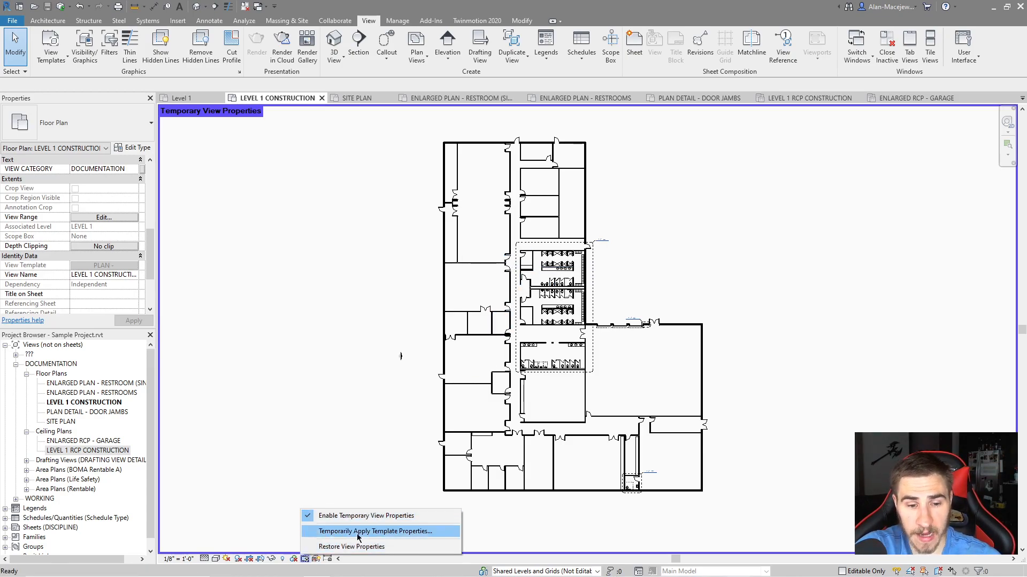
{"action": "key", "text": "Escape"}
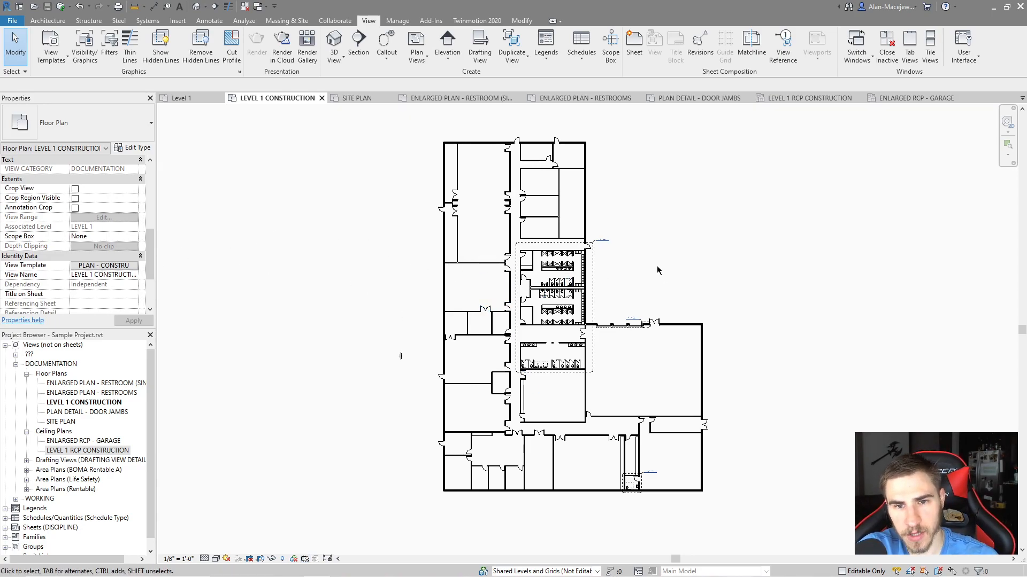
{"action": "scroll", "coordinate": [657, 269], "scroll_direction": "up", "scroll_amount": 1}
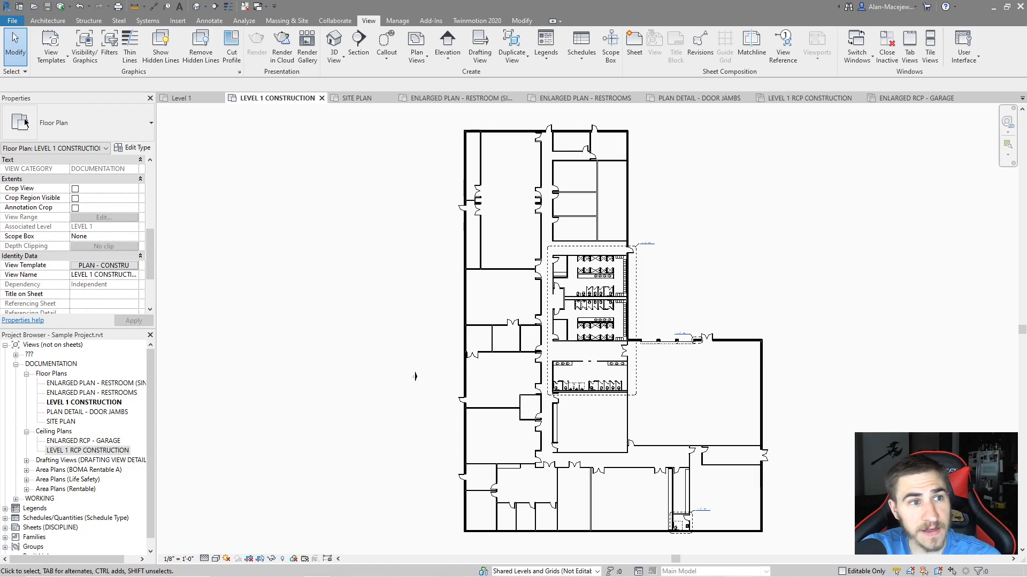
Review the project's view templates and the 3D - PRESENTATION template's properties in the template manager, and close it without changes.
{"action": "left_click", "coordinate": [54, 47]}
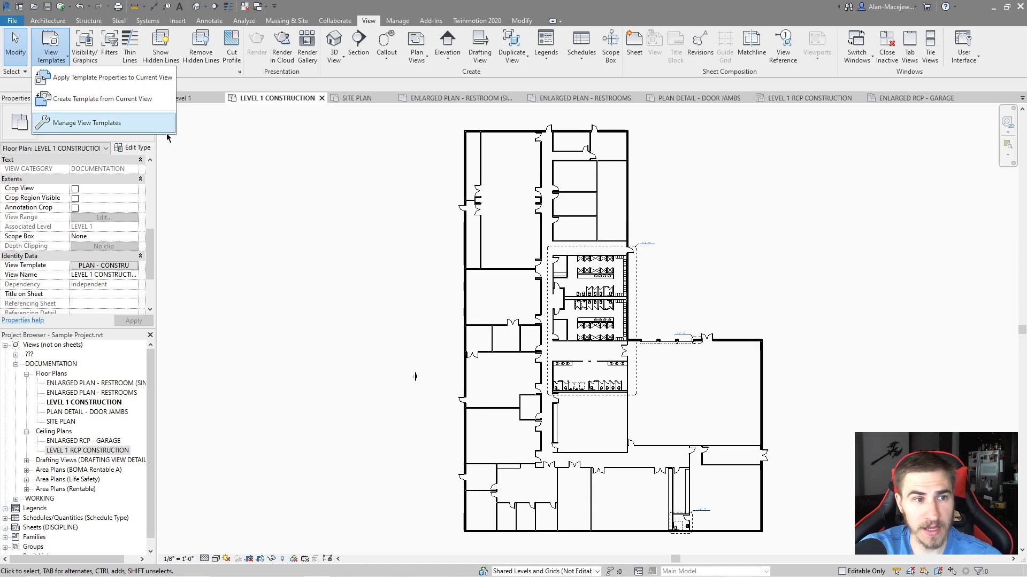
{"action": "left_click", "coordinate": [94, 124]}
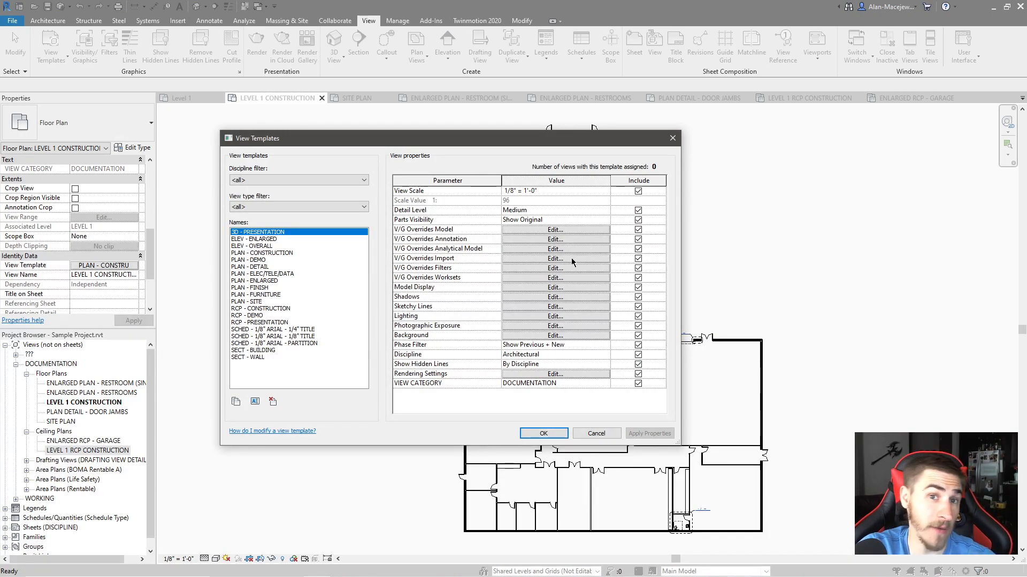
{"action": "left_click", "coordinate": [673, 140]}
{"action": "left_click", "coordinate": [51, 51]}
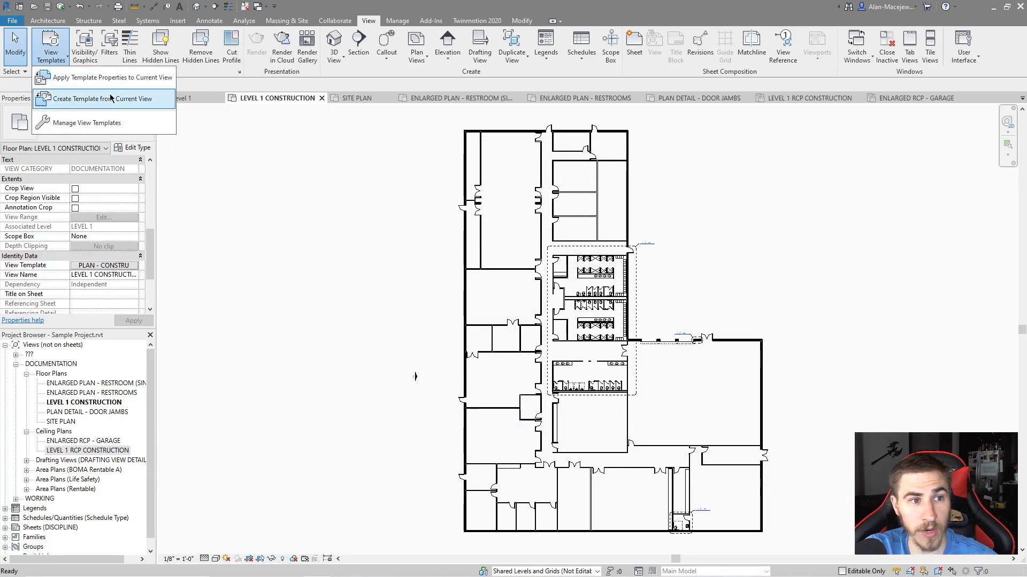
{"action": "left_click", "coordinate": [320, 274]}
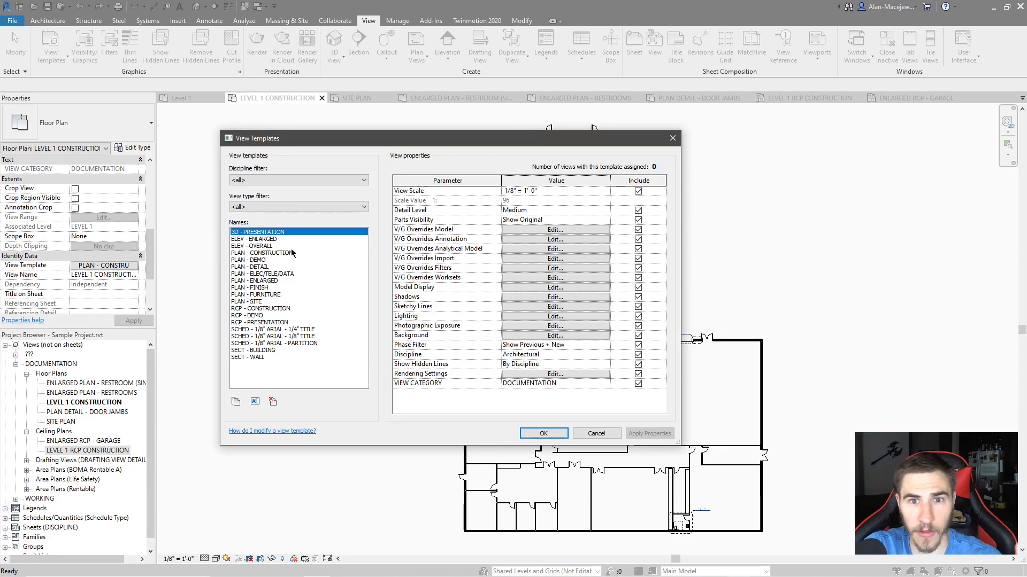
{"action": "left_click", "coordinate": [673, 138]}
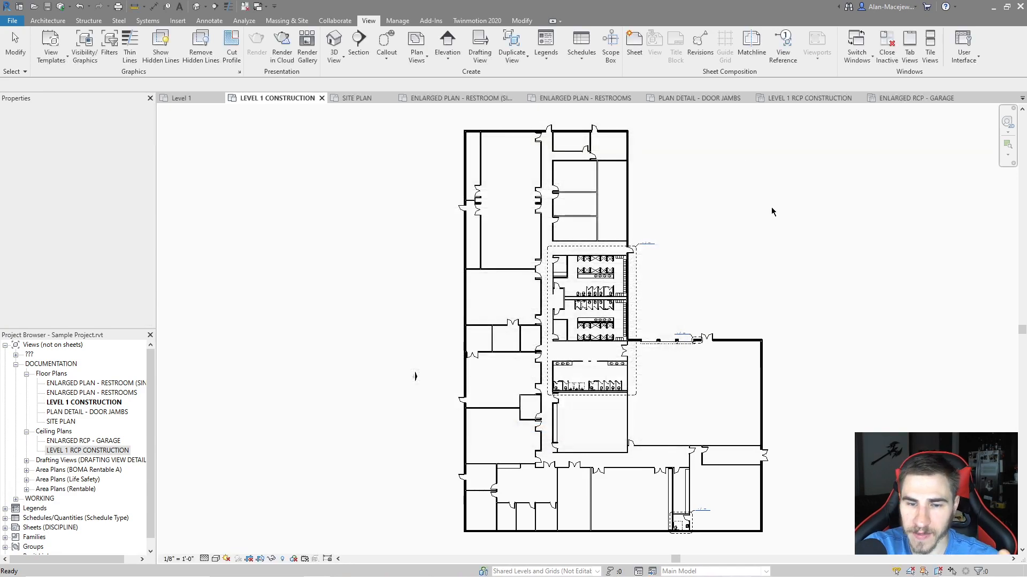